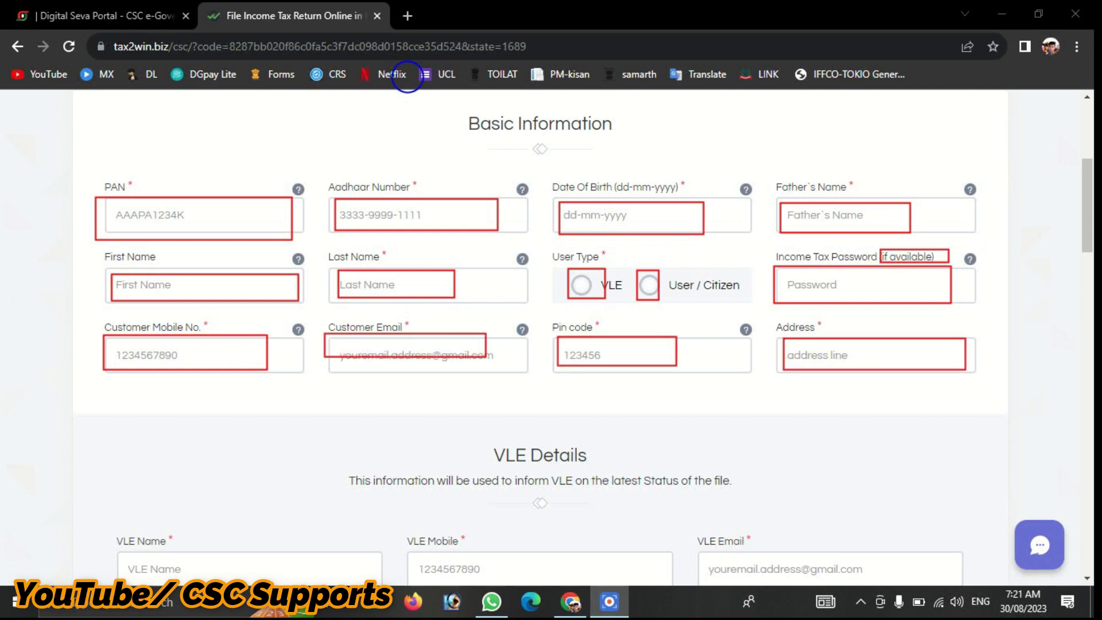
Outline the VLE Mobile, VLE Email, IFSC code, Bank Account No and Account Type fields.
{"action": "left_click_drag", "start_coordinate": [1088, 204], "coordinate": [1088, 284]}
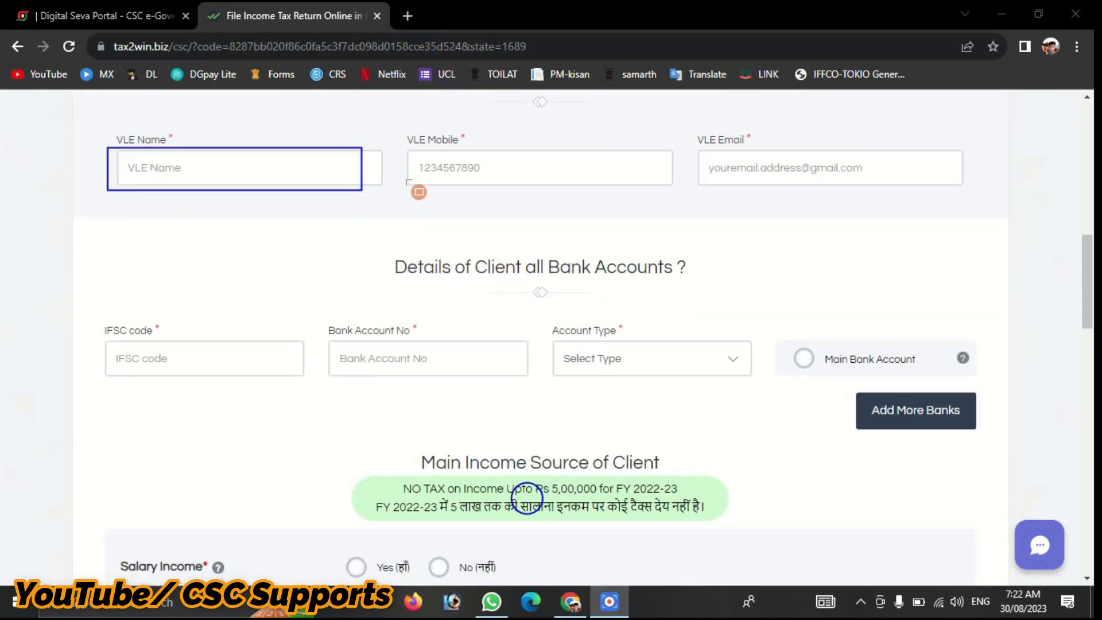
{"action": "left_click_drag", "start_coordinate": [411, 149], "coordinate": [614, 184]}
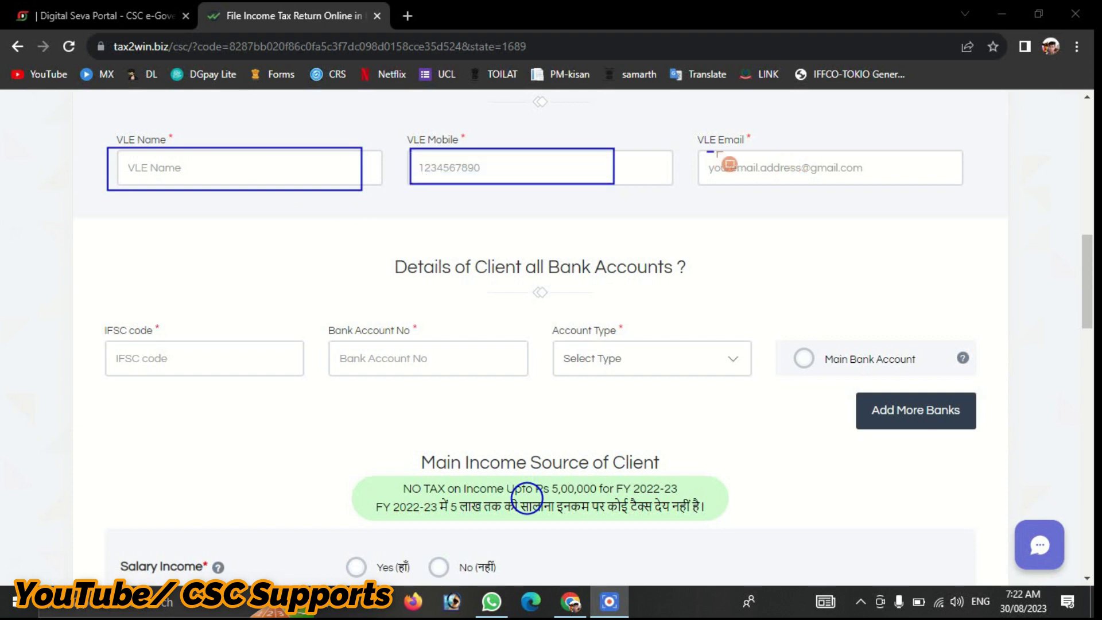
{"action": "left_click_drag", "start_coordinate": [717, 154], "coordinate": [906, 184]}
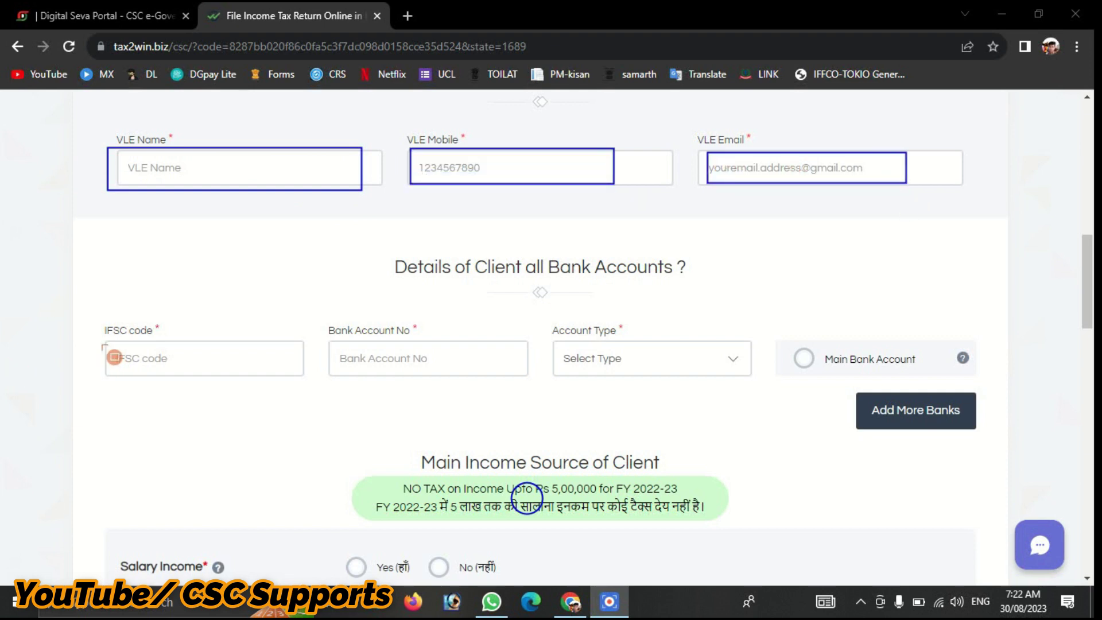
{"action": "left_click_drag", "start_coordinate": [102, 345], "coordinate": [280, 380]}
{"action": "left_click_drag", "start_coordinate": [337, 339], "coordinate": [490, 378]}
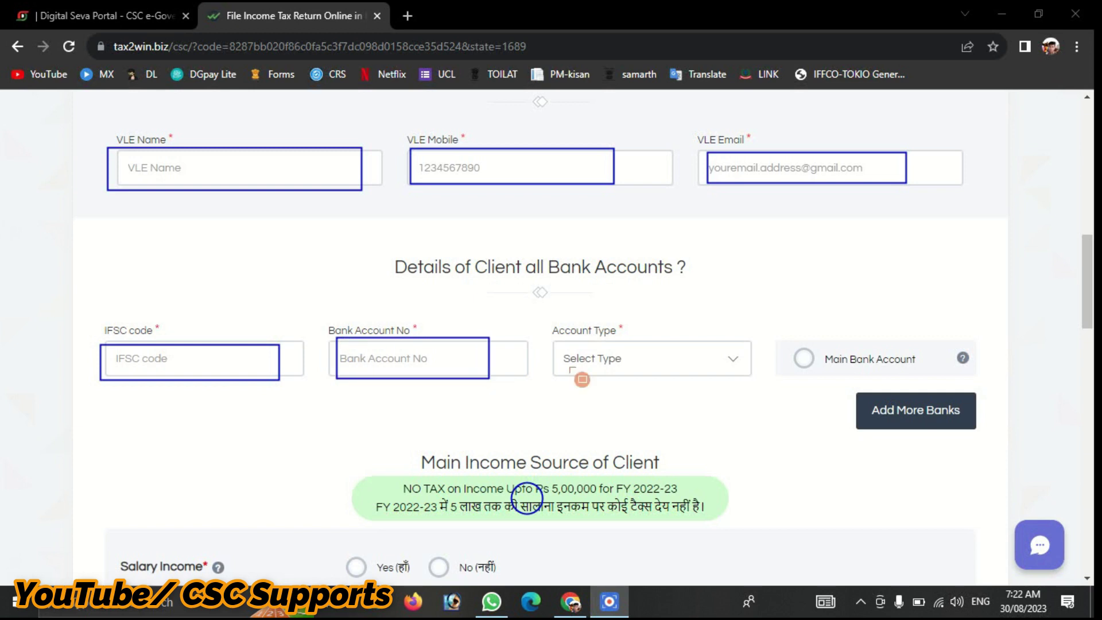
{"action": "mouse_move", "coordinate": [562, 340]}
{"action": "left_mouse_down"}
{"action": "mouse_move", "coordinate": [635, 367]}
{"action": "mouse_move", "coordinate": [700, 371]}
{"action": "left_mouse_up"}
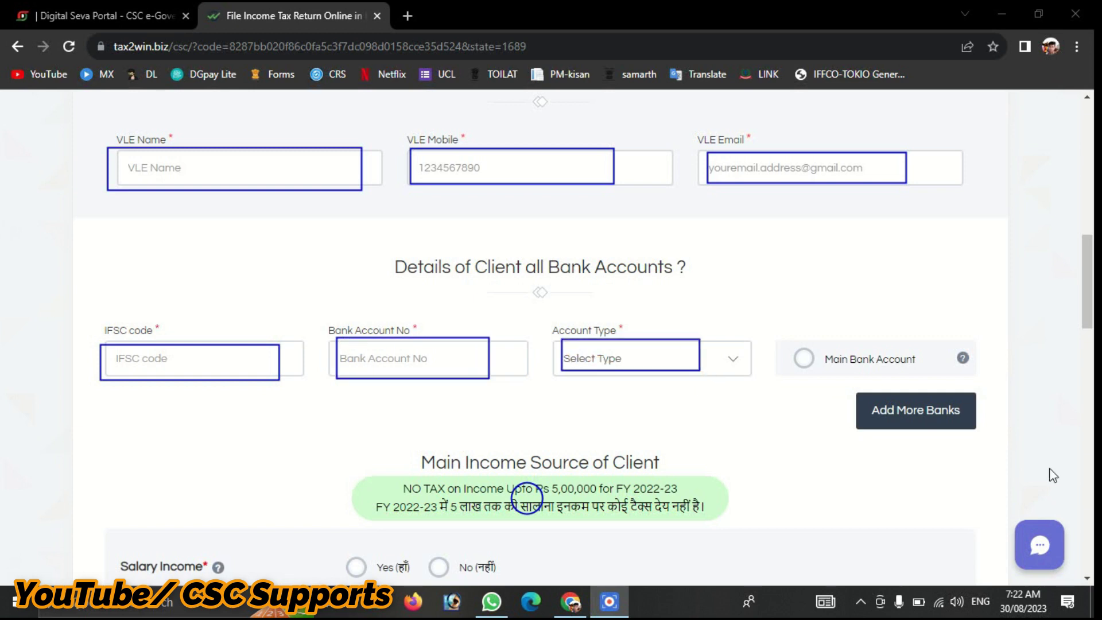
{"action": "key", "text": "Escape"}
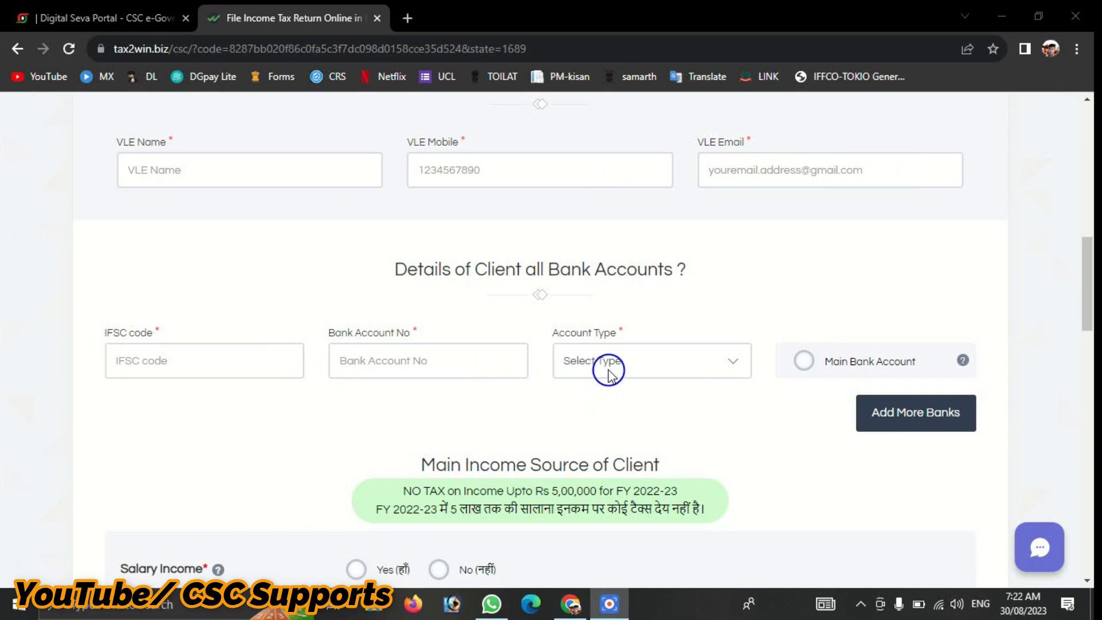
Set the first bank account's type to Current and mark it as the main bank account.
{"action": "left_click", "coordinate": [606, 362]}
{"action": "left_click", "coordinate": [605, 400]}
{"action": "left_click", "coordinate": [620, 361]}
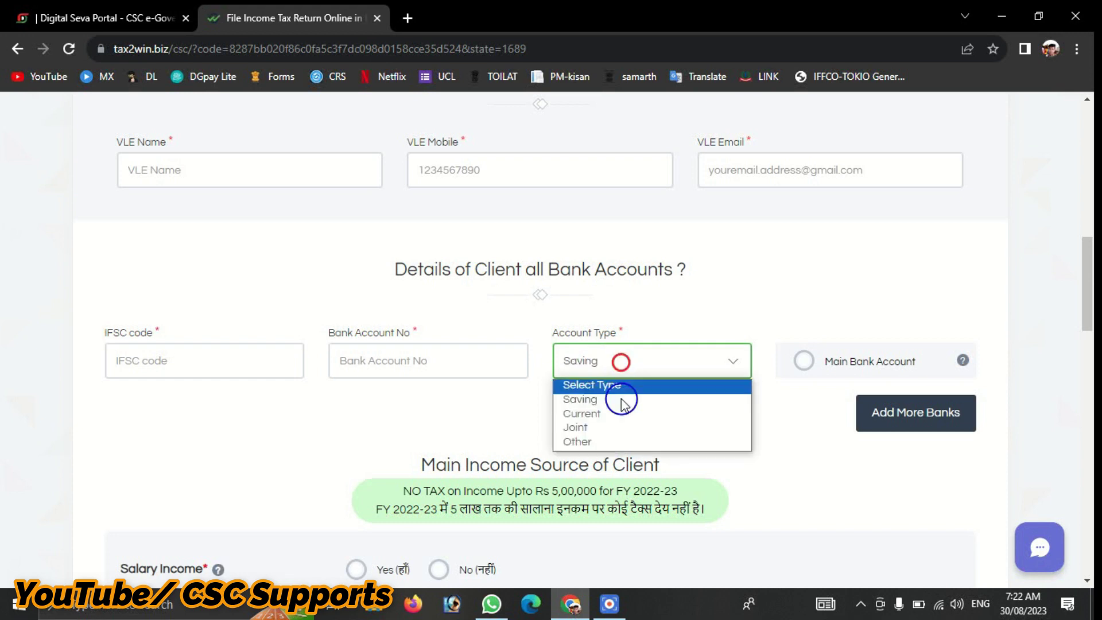
{"action": "left_click", "coordinate": [620, 414]}
{"action": "left_click", "coordinate": [628, 367]}
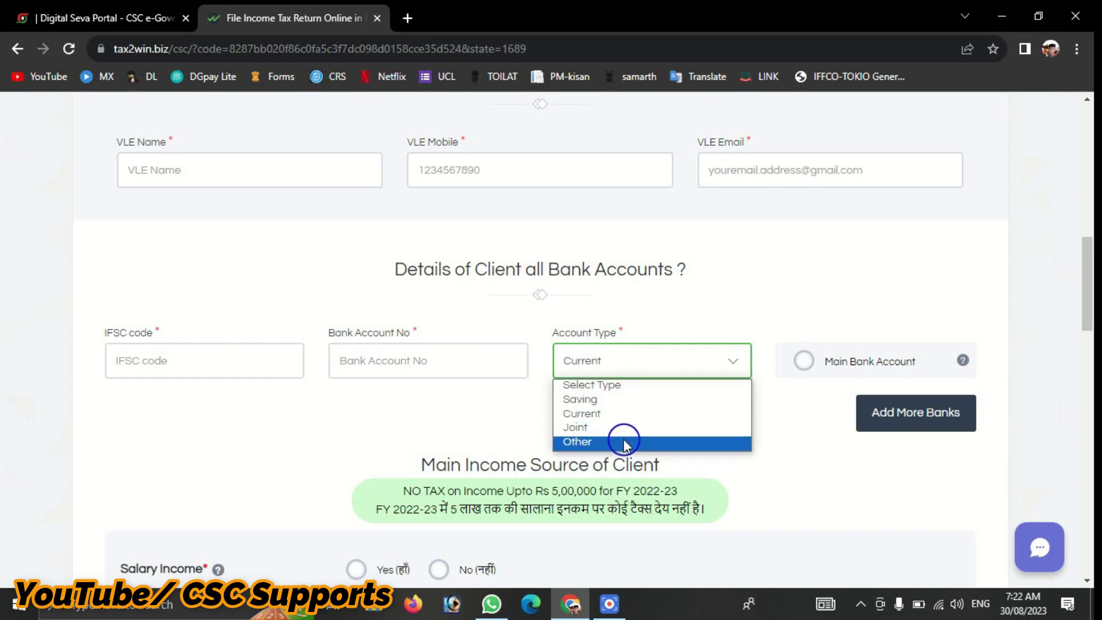
{"action": "left_click", "coordinate": [775, 402]}
{"action": "left_click", "coordinate": [803, 360]}
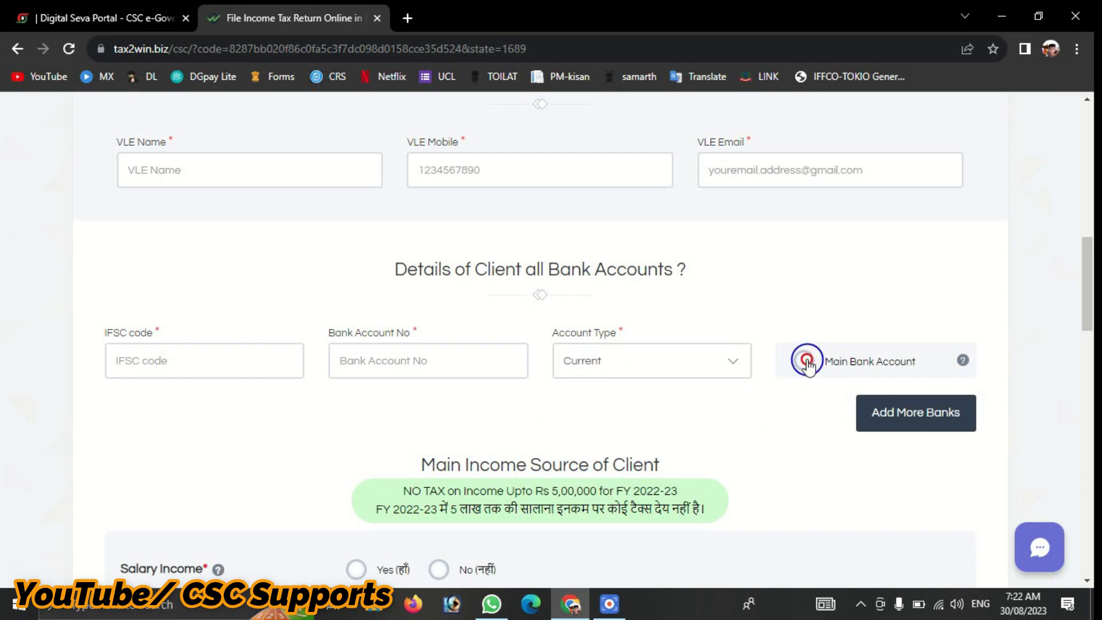
Add a second bank account row and check its IFSC code and account type fields.
{"action": "left_click", "coordinate": [921, 419]}
{"action": "scroll", "coordinate": [612, 406], "scroll_direction": "down", "scroll_amount": 5}
{"action": "scroll", "coordinate": [578, 396], "scroll_direction": "up", "scroll_amount": 5}
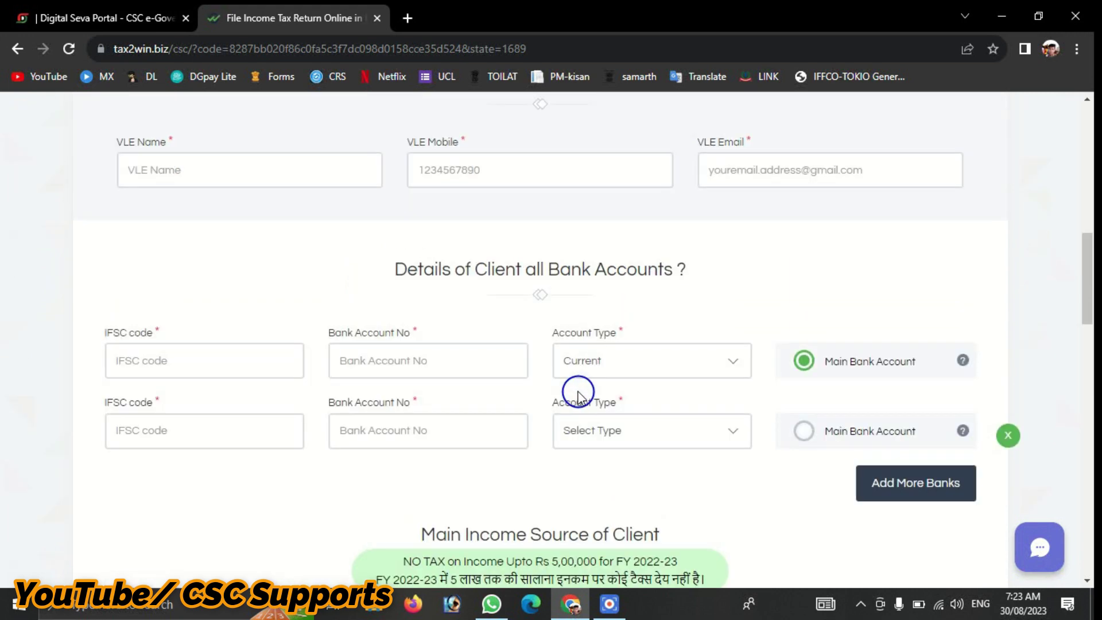
{"action": "left_click", "coordinate": [146, 432]}
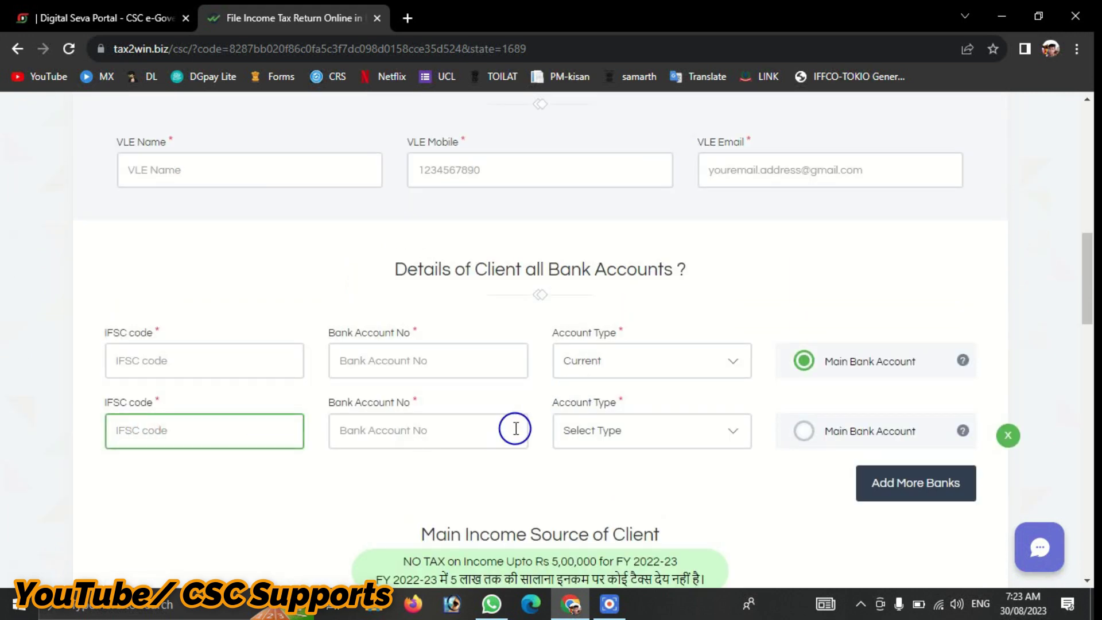
{"action": "left_click", "coordinate": [625, 433]}
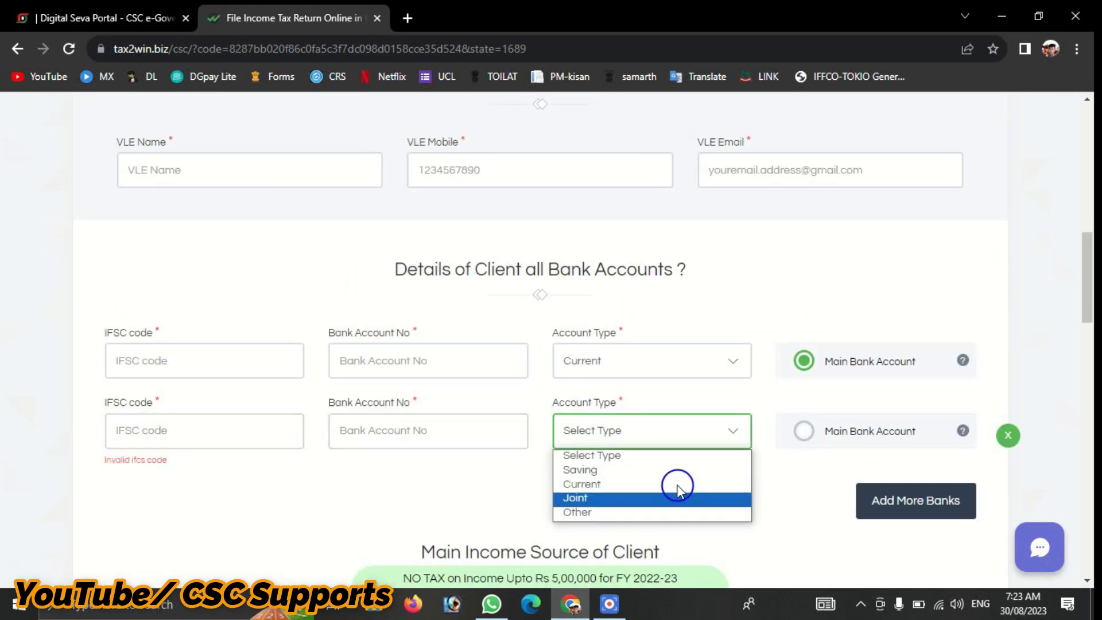
{"action": "left_click", "coordinate": [812, 463]}
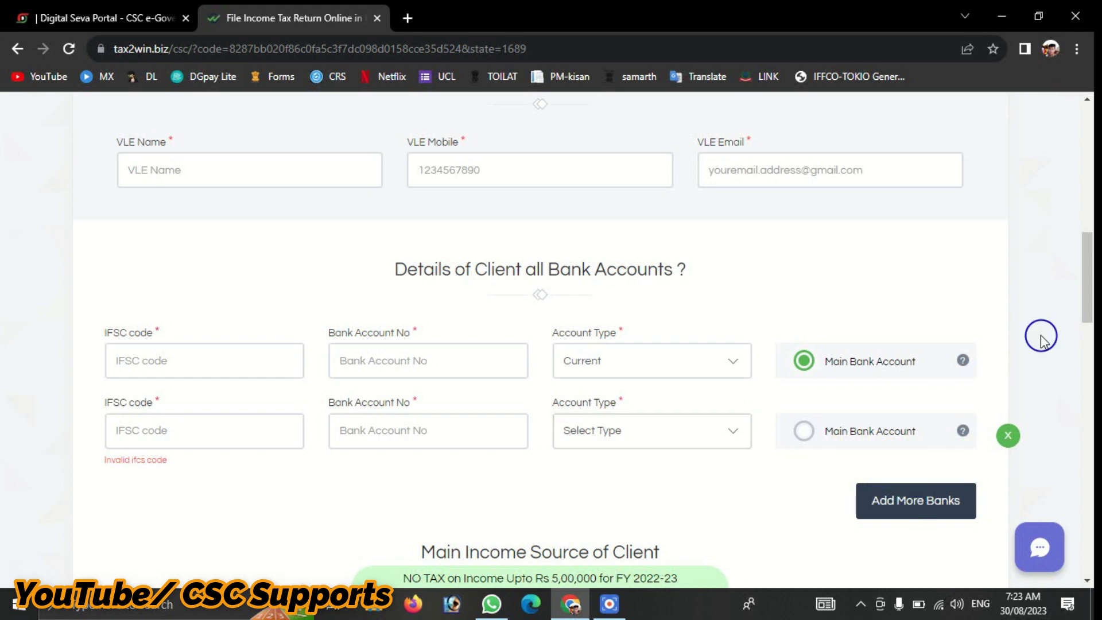
{"action": "left_click_drag", "start_coordinate": [1088, 280], "coordinate": [1088, 364]}
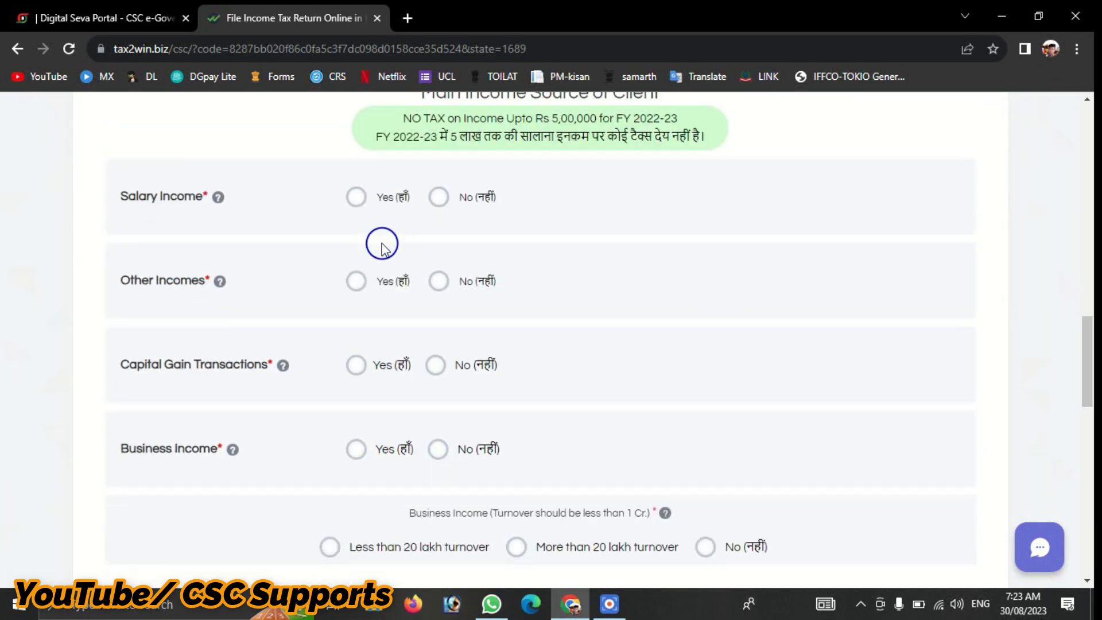
Answer No to Salary Income, Other Incomes and Capital Gain, and Yes to Business Income.
{"action": "left_click", "coordinate": [343, 199]}
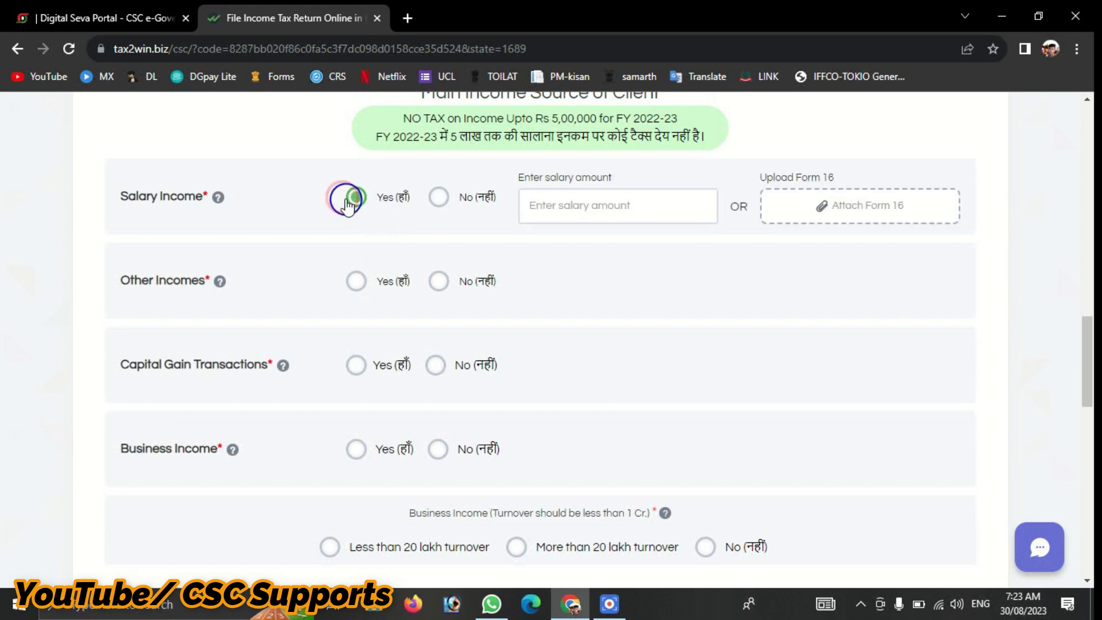
{"action": "left_click", "coordinate": [439, 197]}
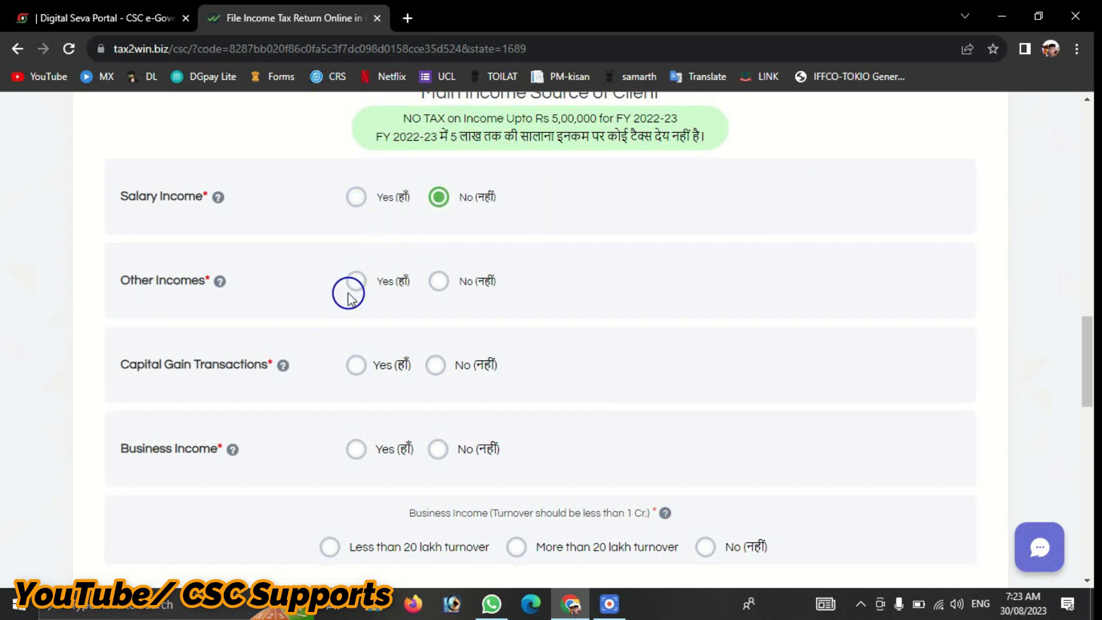
{"action": "left_click", "coordinate": [368, 293]}
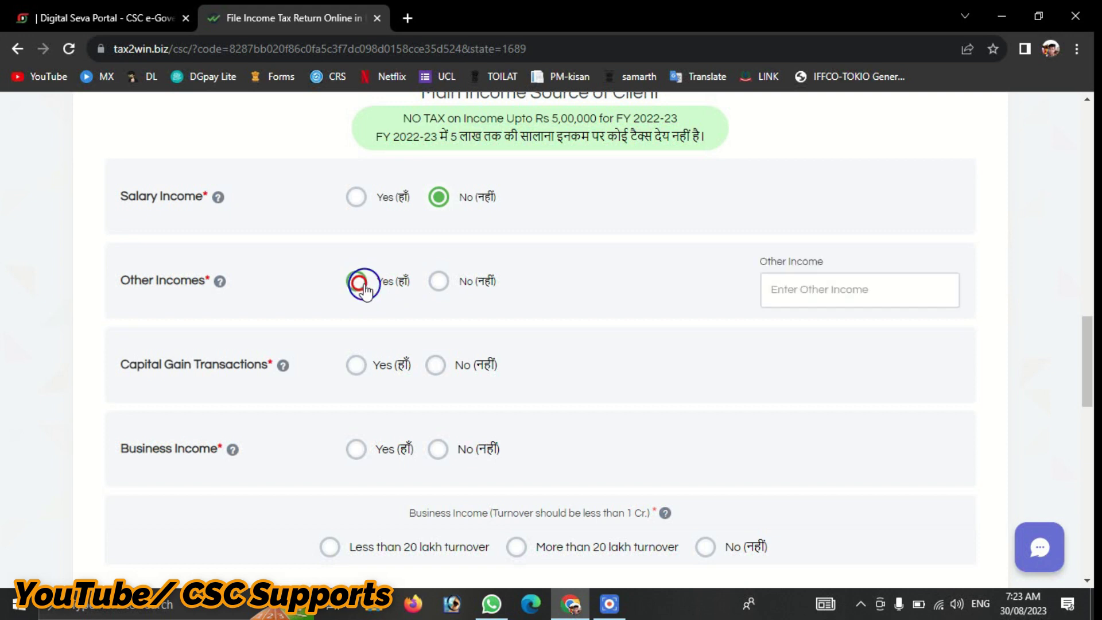
{"action": "left_click", "coordinate": [829, 290]}
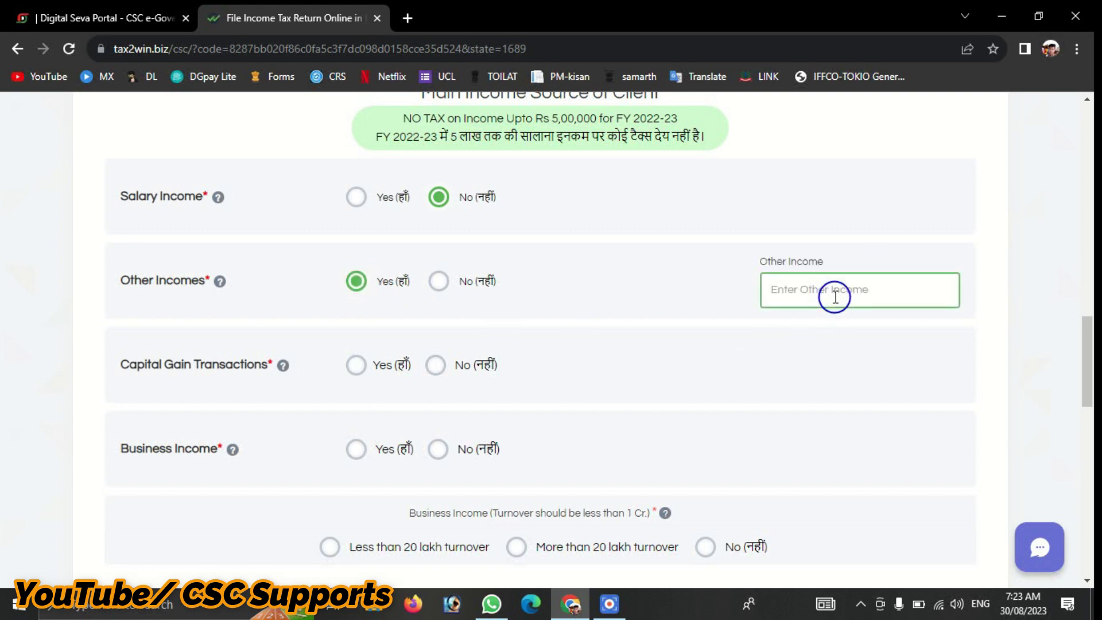
{"action": "left_click", "coordinate": [439, 281]}
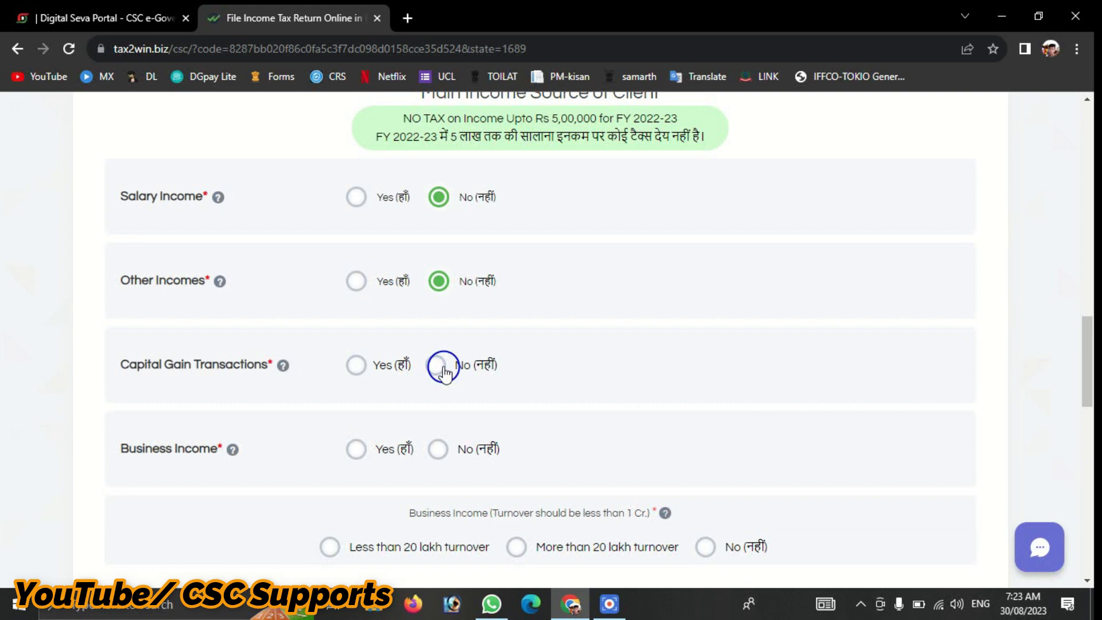
{"action": "left_click", "coordinate": [356, 366]}
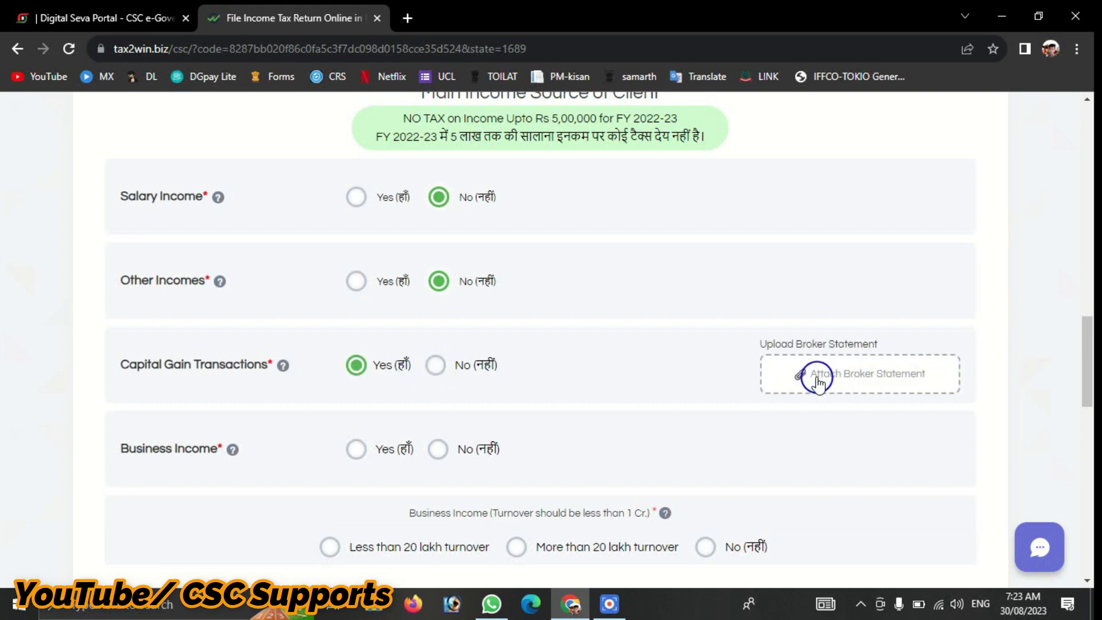
{"action": "left_click", "coordinate": [445, 364]}
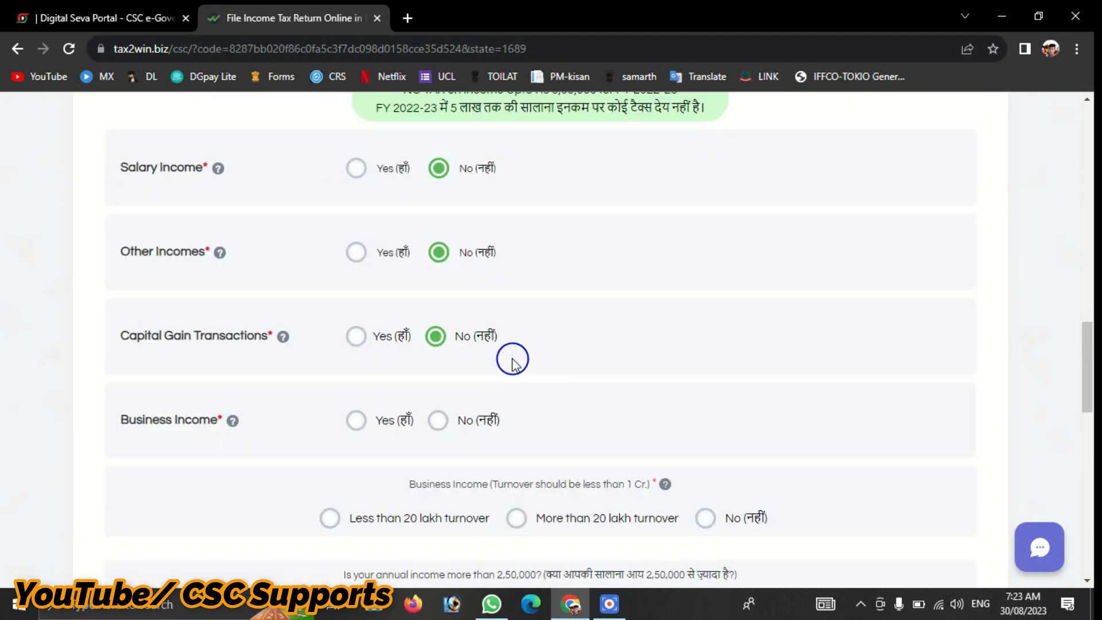
{"action": "left_click", "coordinate": [436, 453]}
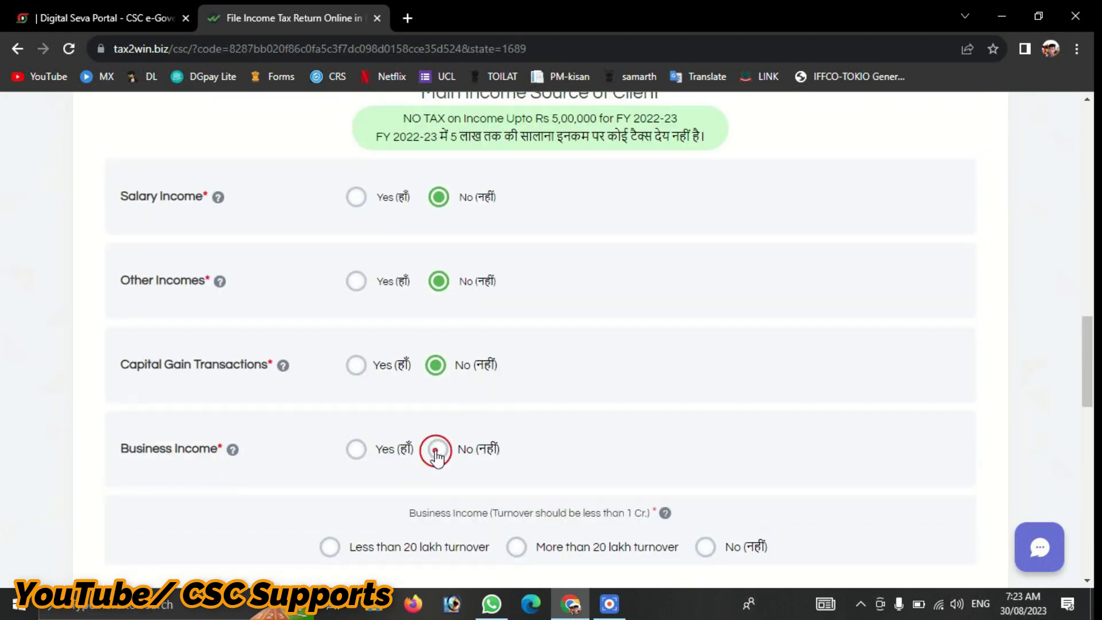
{"action": "left_click", "coordinate": [357, 450]}
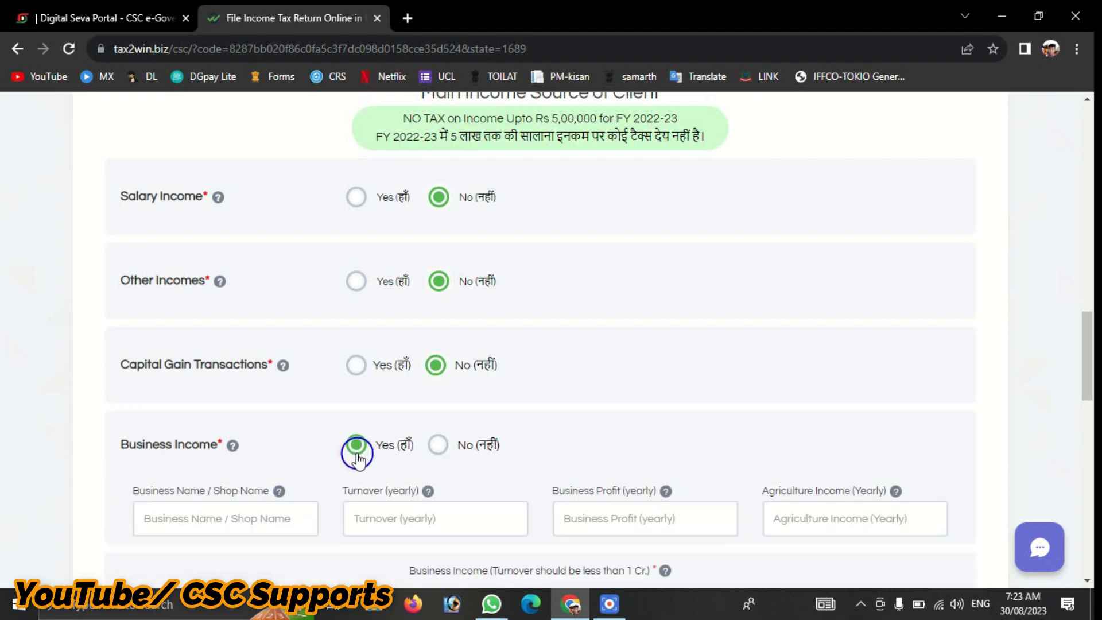
Outline the Business Name, Turnover, Business Profit and Agriculture Income fields for viewers.
{"action": "scroll", "coordinate": [772, 498], "scroll_direction": "down", "scroll_amount": 3}
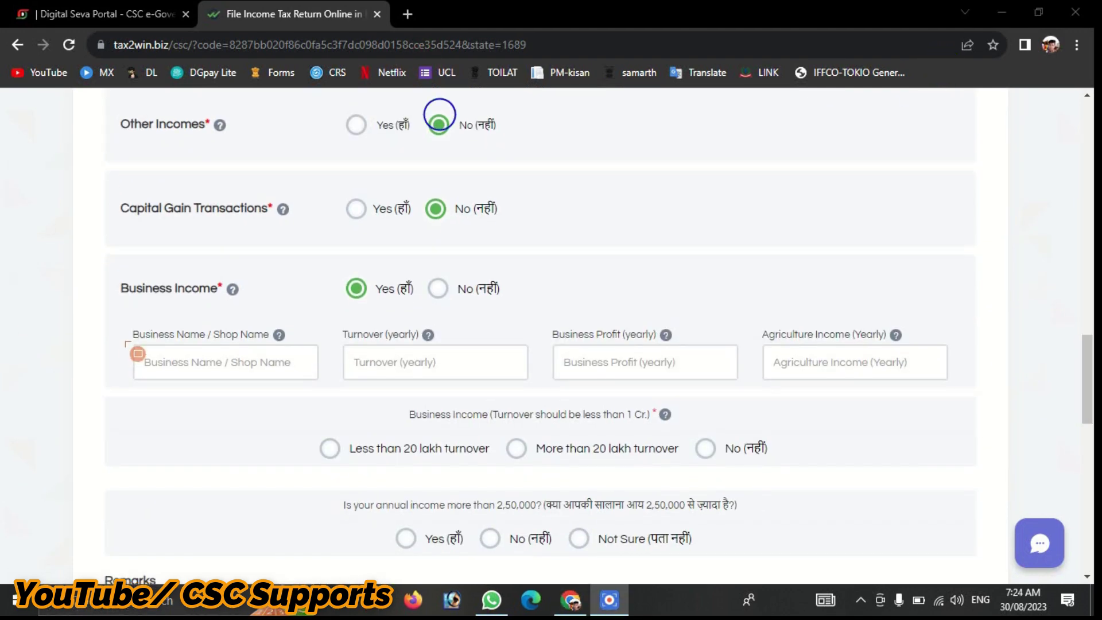
{"action": "left_click_drag", "start_coordinate": [124, 346], "coordinate": [317, 387]}
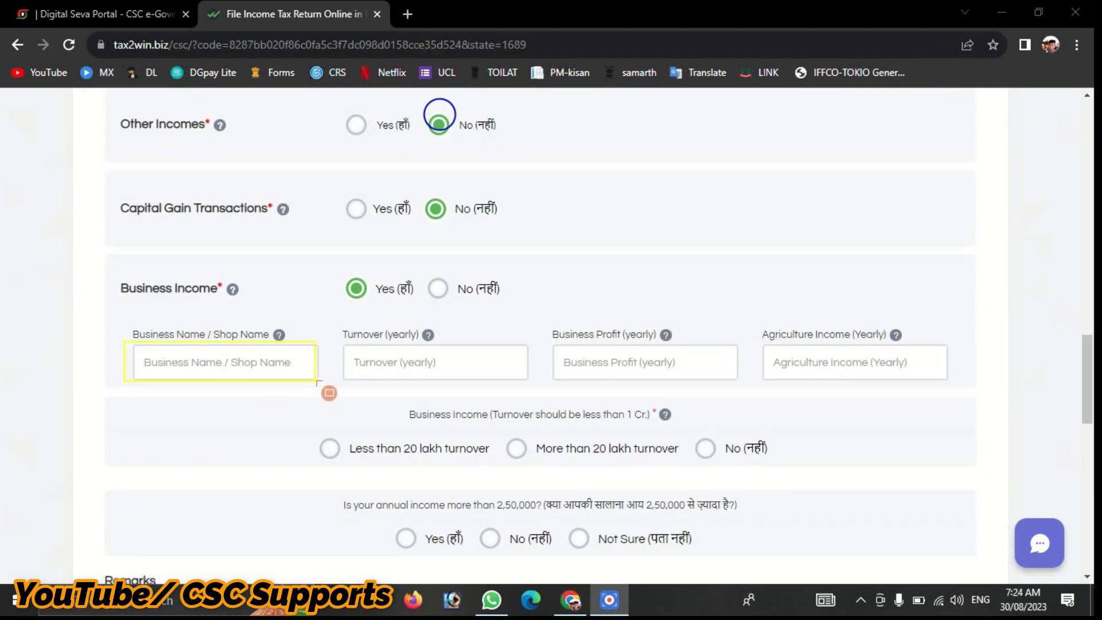
{"action": "left_click_drag", "start_coordinate": [345, 345], "coordinate": [509, 377]}
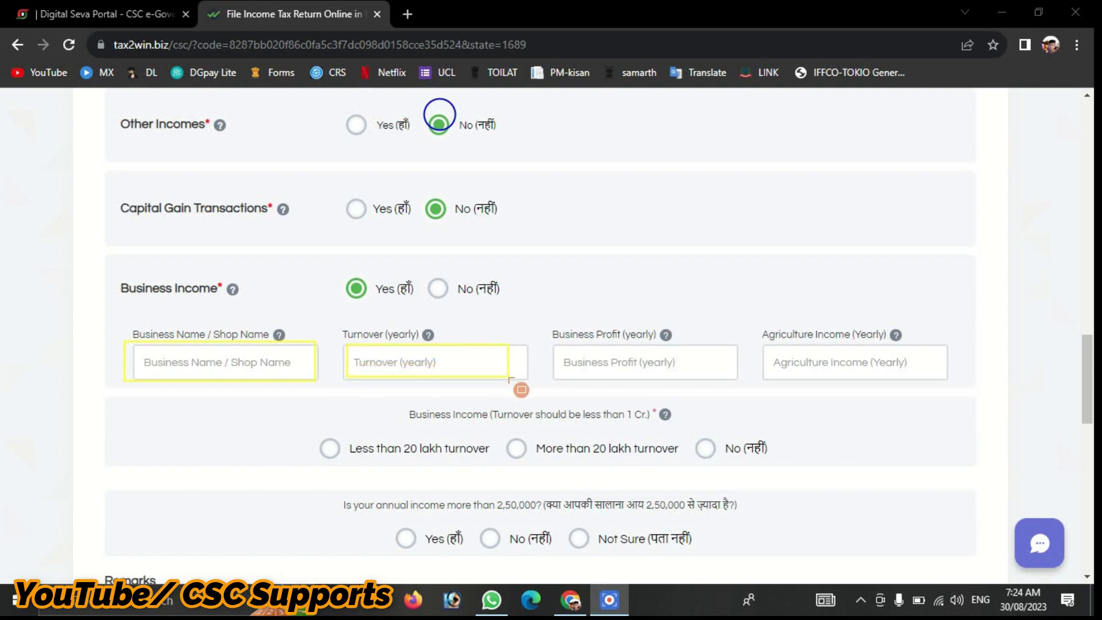
{"action": "mouse_move", "coordinate": [567, 343]}
{"action": "left_mouse_down"}
{"action": "mouse_move", "coordinate": [719, 370]}
{"action": "mouse_move", "coordinate": [726, 384]}
{"action": "left_mouse_up"}
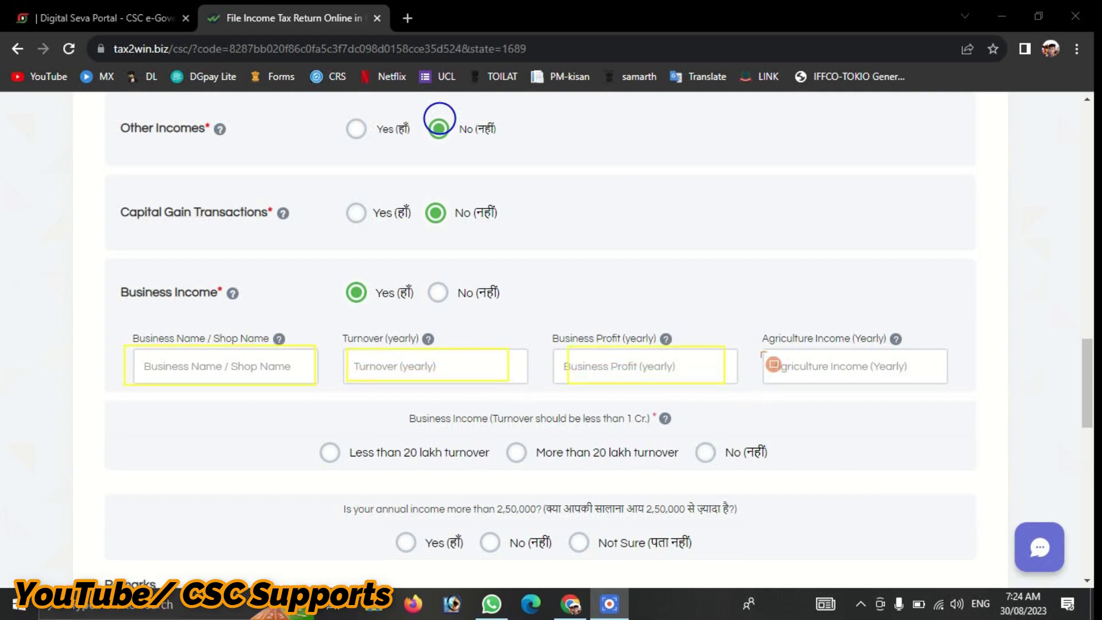
{"action": "left_click_drag", "start_coordinate": [763, 354], "coordinate": [923, 384]}
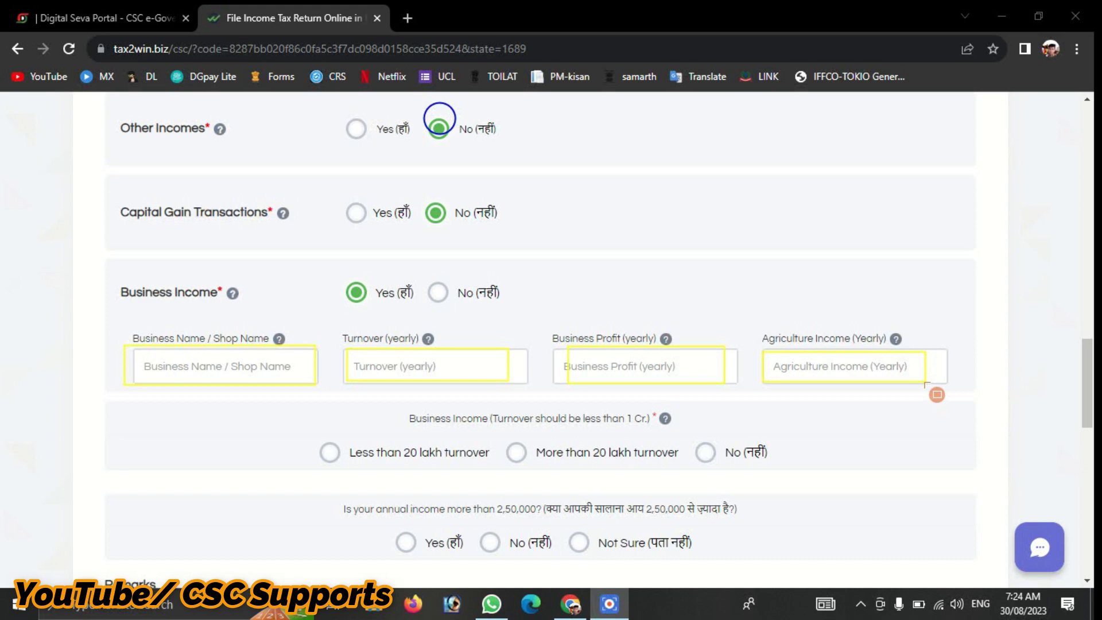
{"action": "key", "text": "Escape"}
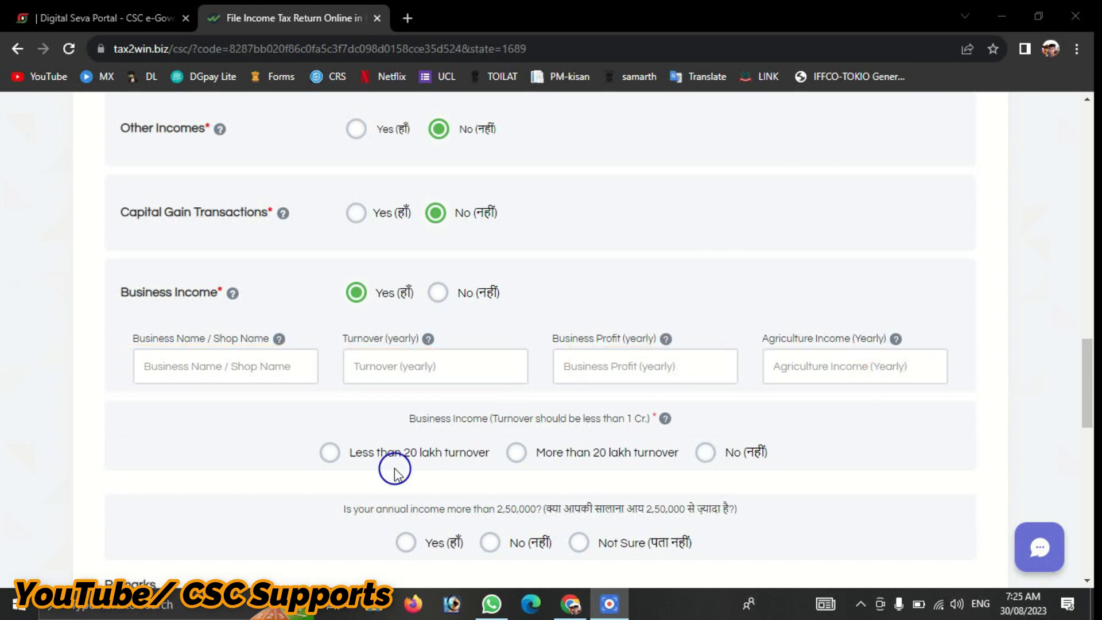
Answer the business turnover question with No (नहीं) instead of a turnover range.
{"action": "left_click", "coordinate": [329, 456]}
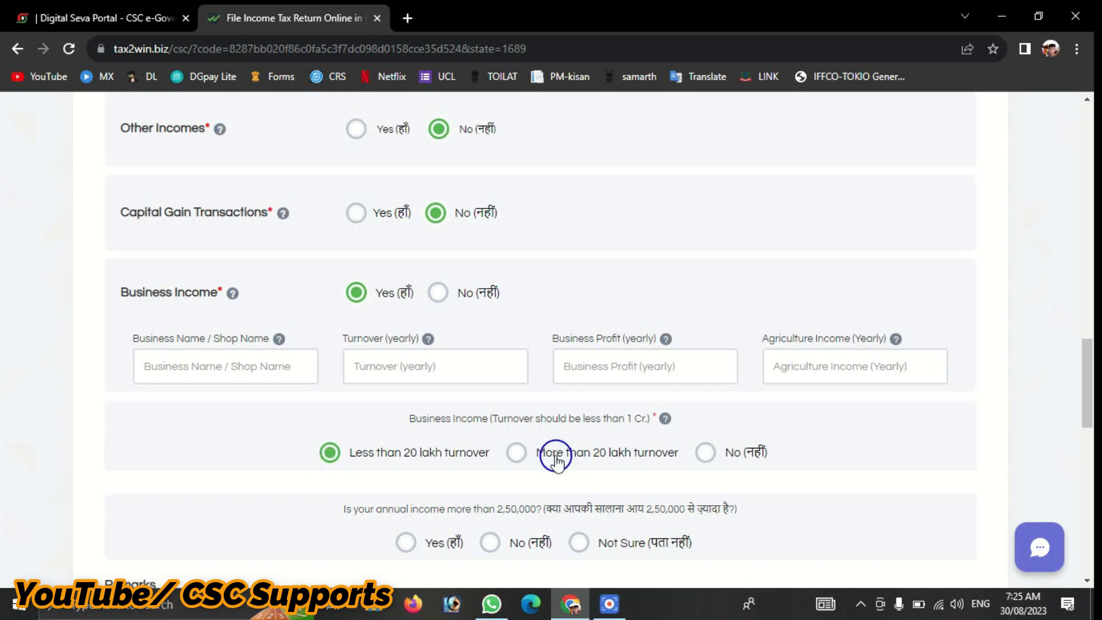
{"action": "left_click", "coordinate": [512, 459]}
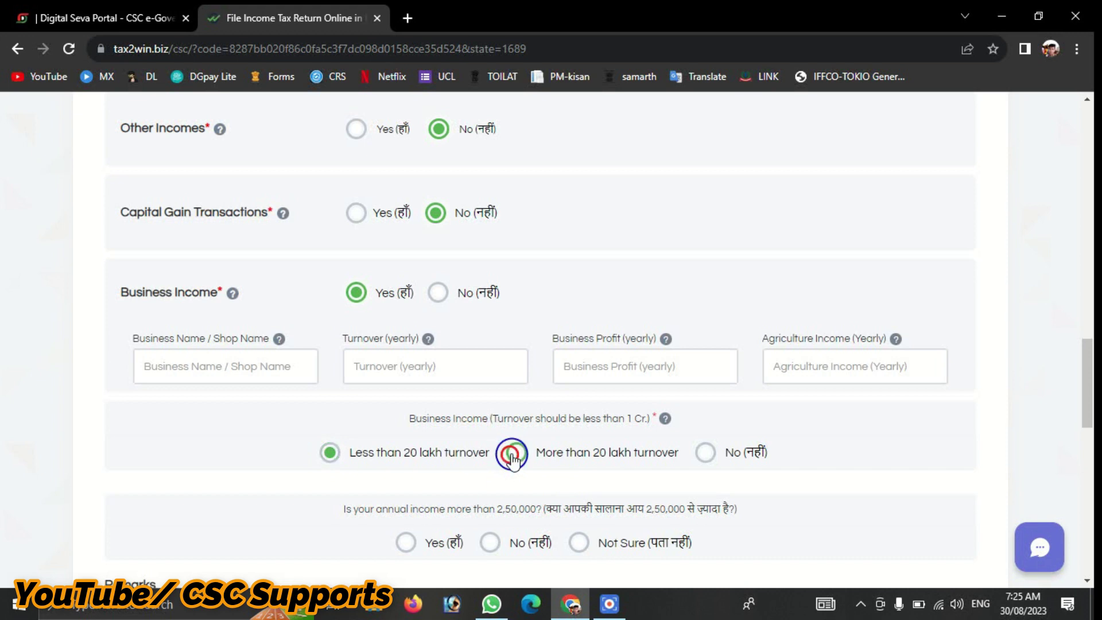
{"action": "left_click", "coordinate": [709, 457]}
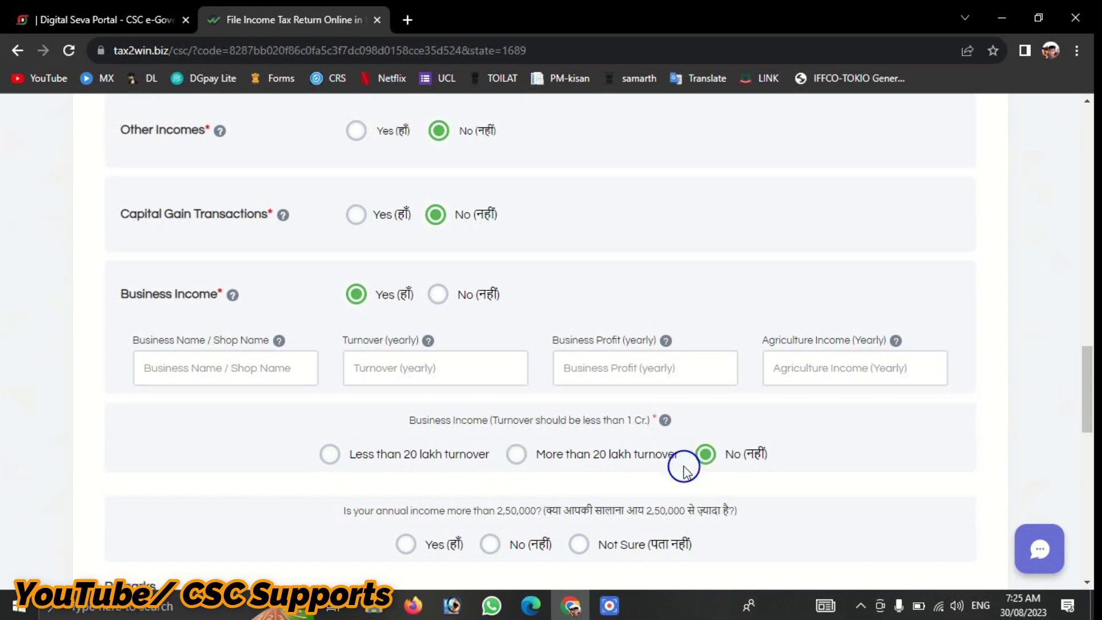
Set business turnover to less than 20 lakh and income above 2,50,000 to Not Sure.
{"action": "left_click_drag", "start_coordinate": [1089, 425], "coordinate": [1090, 451]}
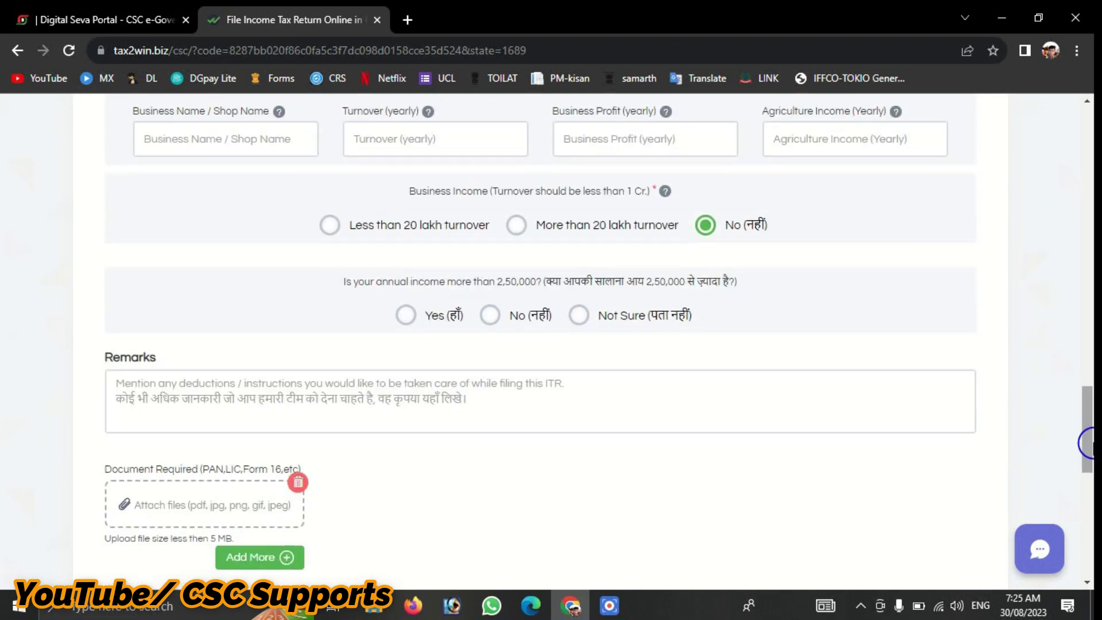
{"action": "left_click", "coordinate": [331, 226]}
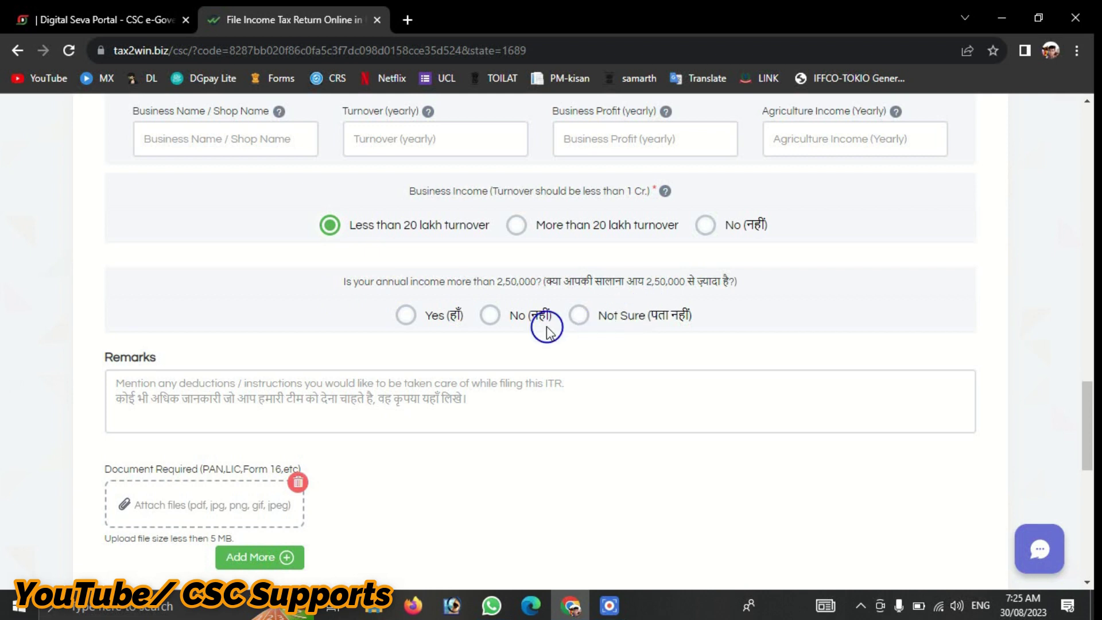
{"action": "left_click", "coordinate": [418, 324]}
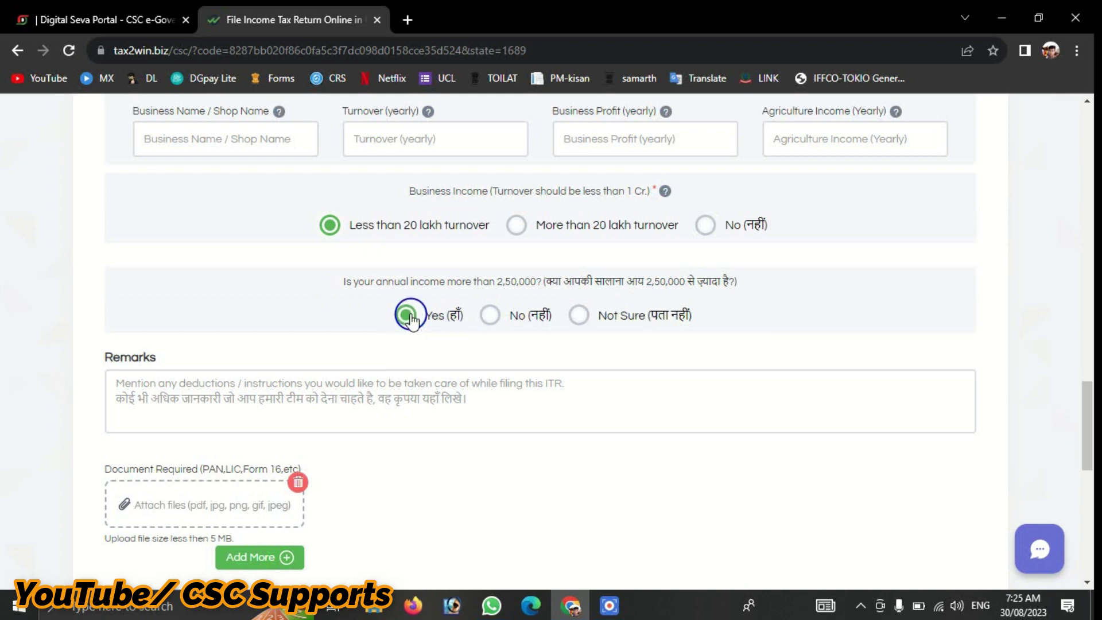
{"action": "left_click", "coordinate": [506, 322]}
{"action": "left_click", "coordinate": [580, 315]}
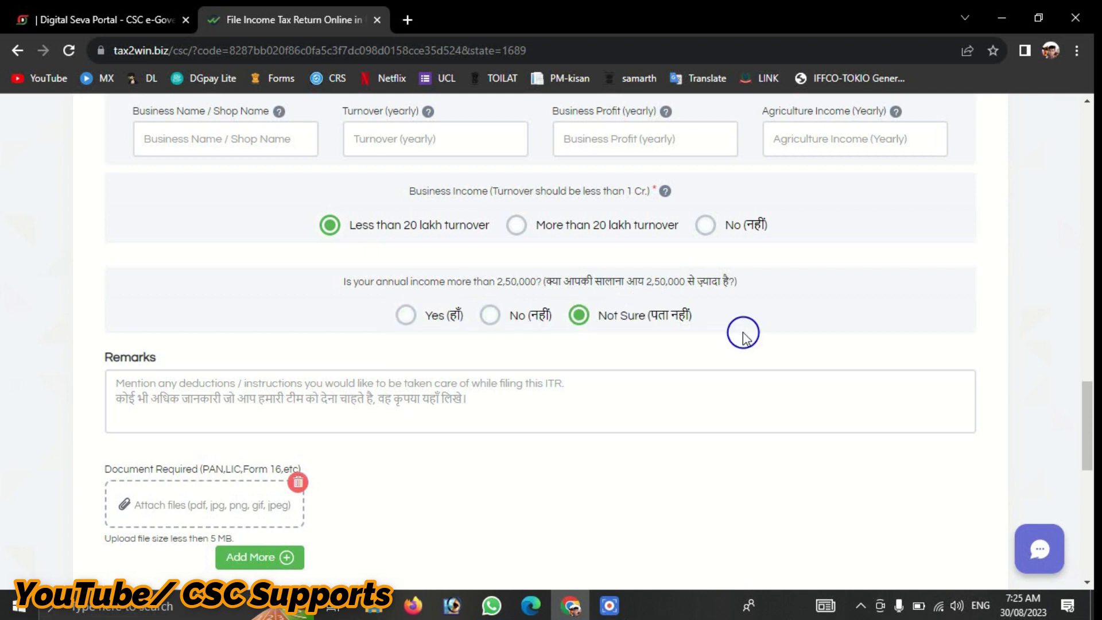
{"action": "left_click_drag", "start_coordinate": [1088, 411], "coordinate": [1087, 446]}
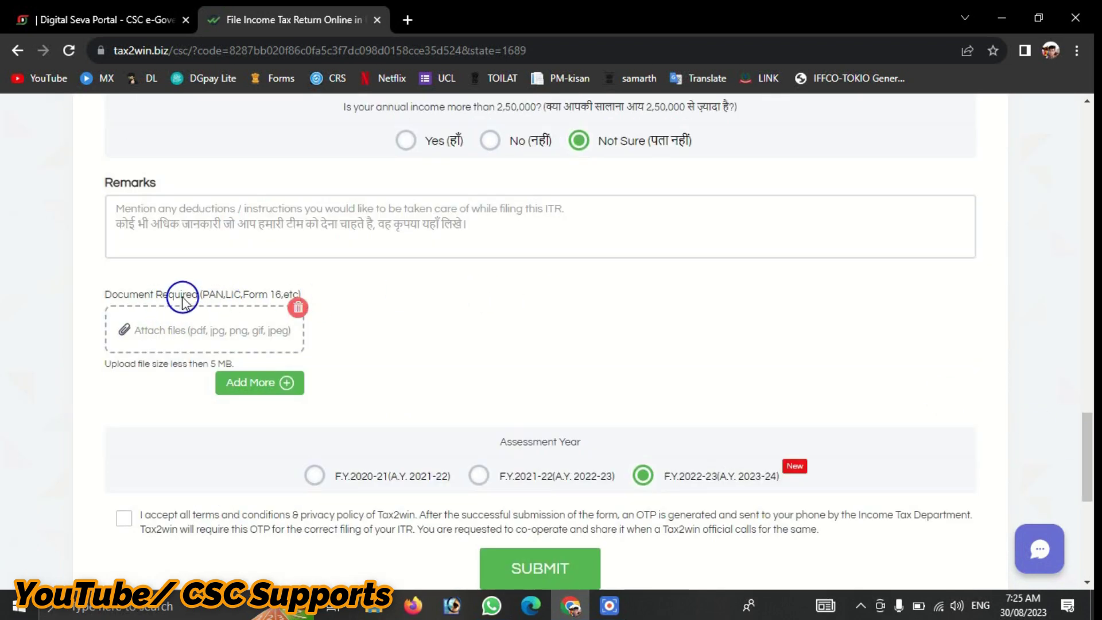
{"action": "left_click", "coordinate": [443, 121]}
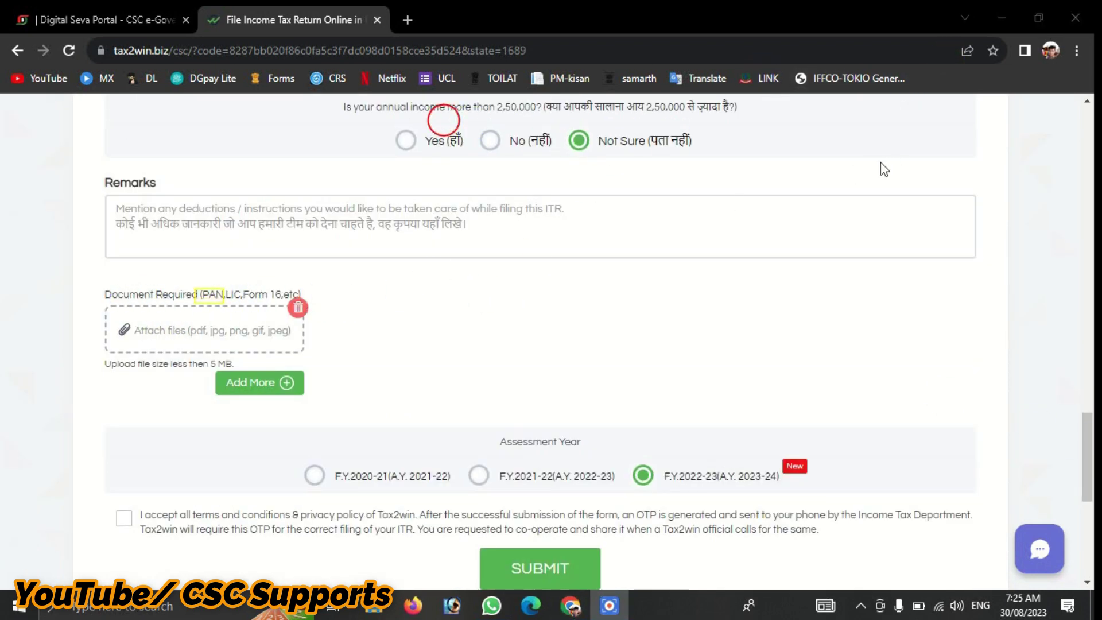
{"action": "mouse_move", "coordinate": [196, 286]}
{"action": "left_mouse_down"}
{"action": "mouse_move", "coordinate": [221, 300]}
{"action": "mouse_move", "coordinate": [273, 298]}
{"action": "left_mouse_up"}
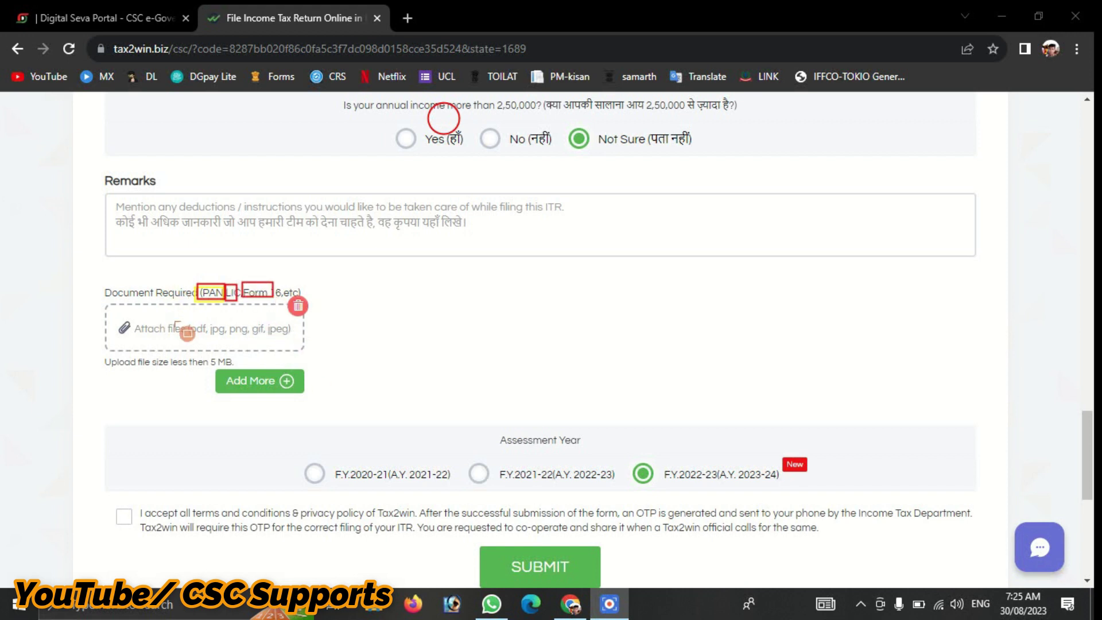
Add a second document attachment slot and keep assessment year F.Y.2022-23.
{"action": "left_click", "coordinate": [271, 381]}
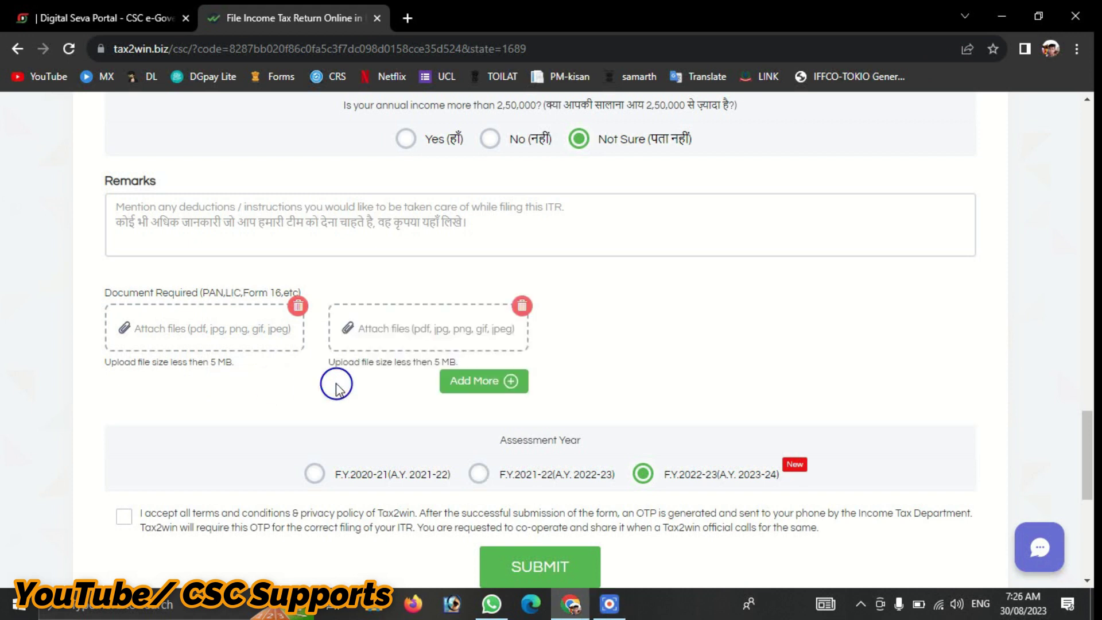
{"action": "scroll", "coordinate": [504, 399], "scroll_direction": "down", "scroll_amount": 5}
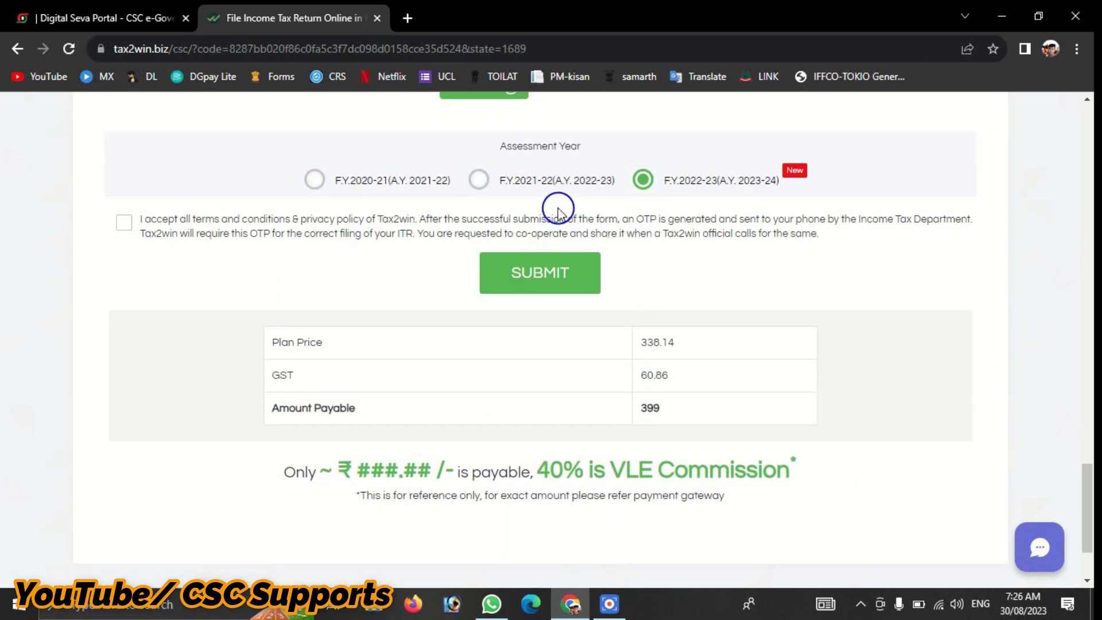
{"action": "left_click", "coordinate": [484, 183]}
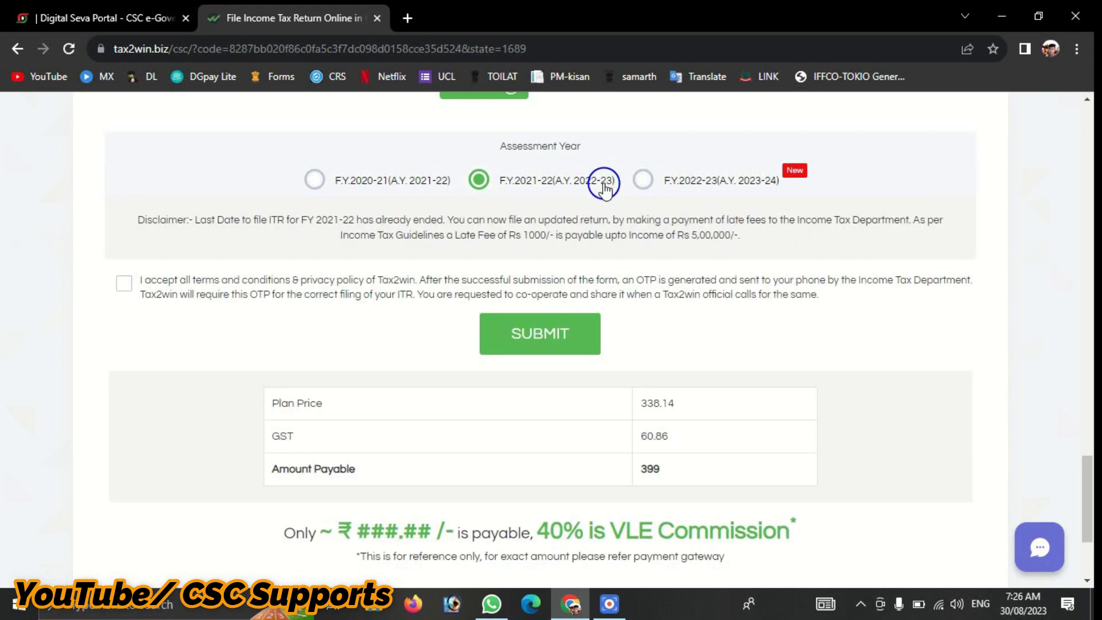
{"action": "left_click", "coordinate": [648, 183]}
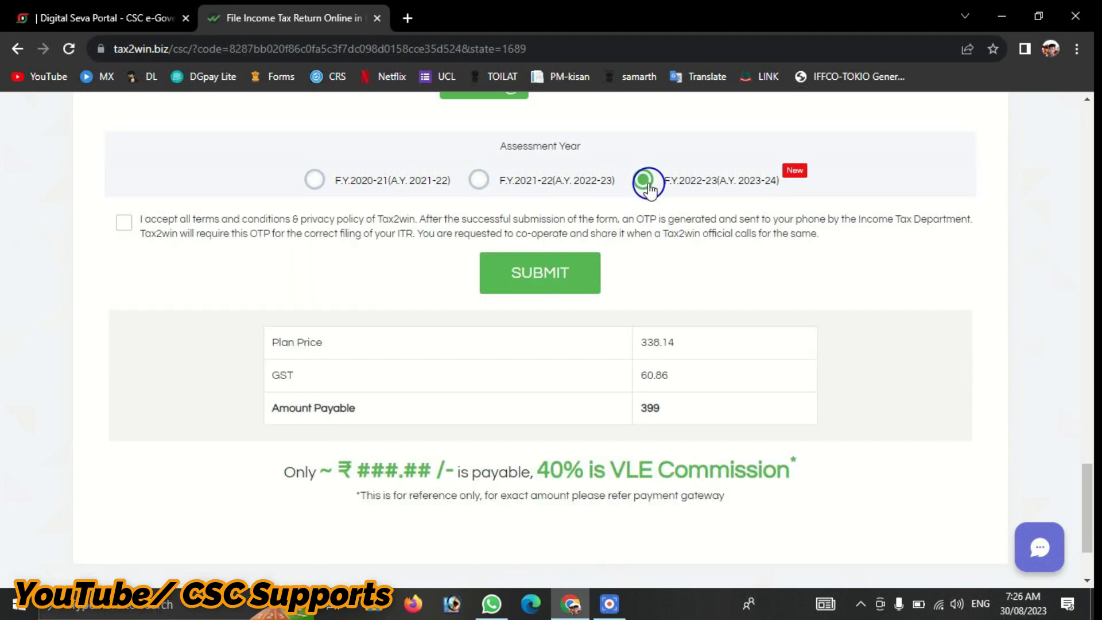
Accept the terms and conditions and submit the ITR filing form.
{"action": "scroll", "coordinate": [230, 397], "scroll_direction": "up", "scroll_amount": 3}
{"action": "left_click", "coordinate": [98, 414]}
{"action": "left_click", "coordinate": [128, 401]}
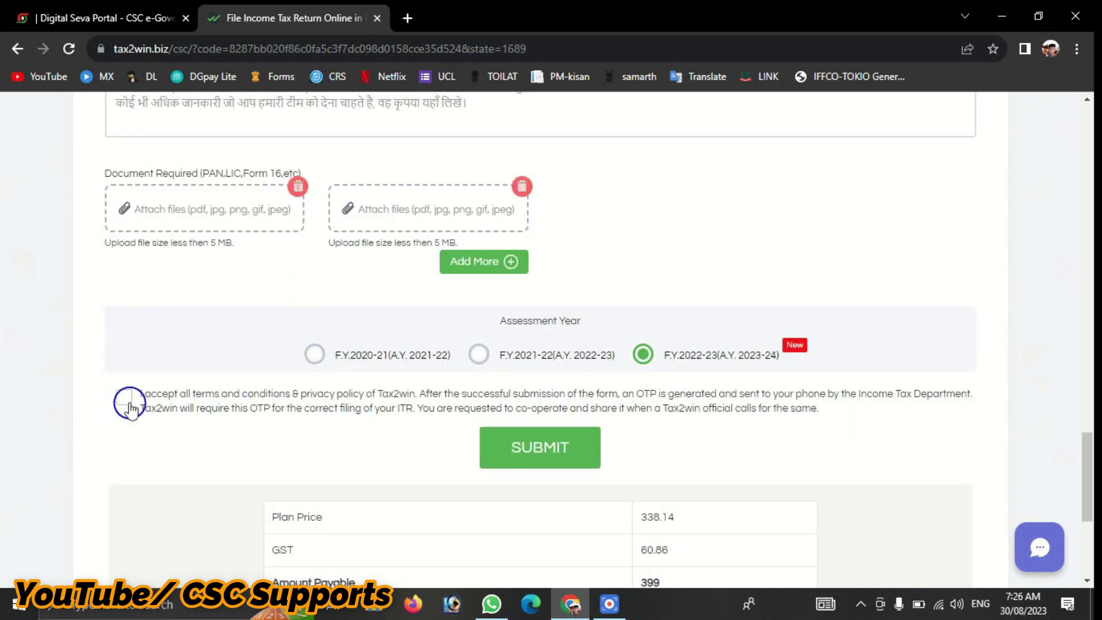
{"action": "left_click", "coordinate": [123, 396]}
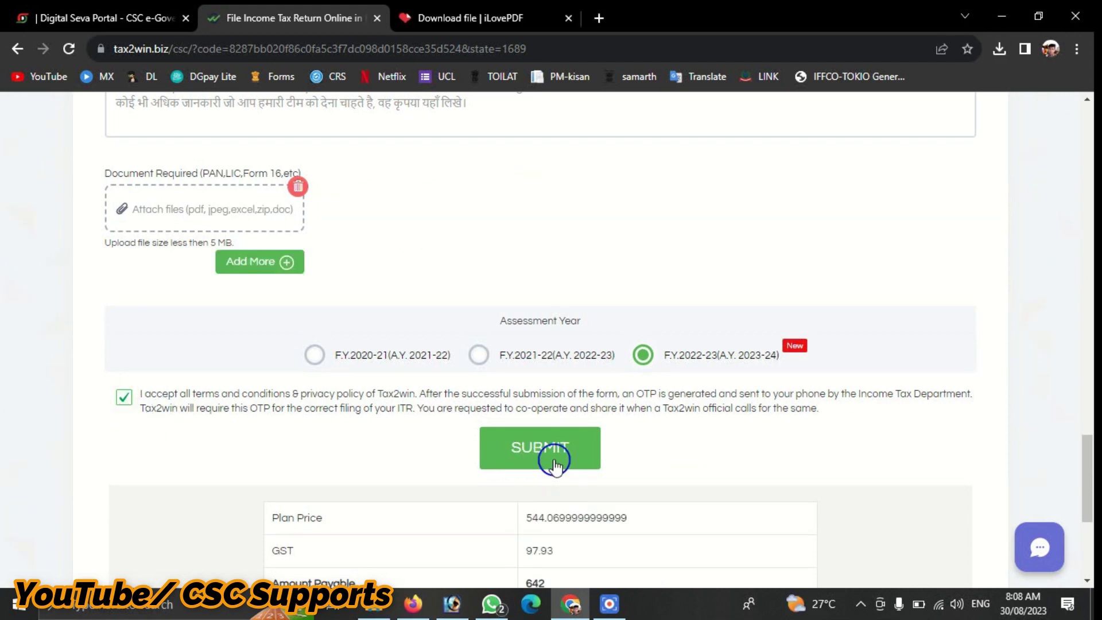
{"action": "left_click", "coordinate": [554, 456]}
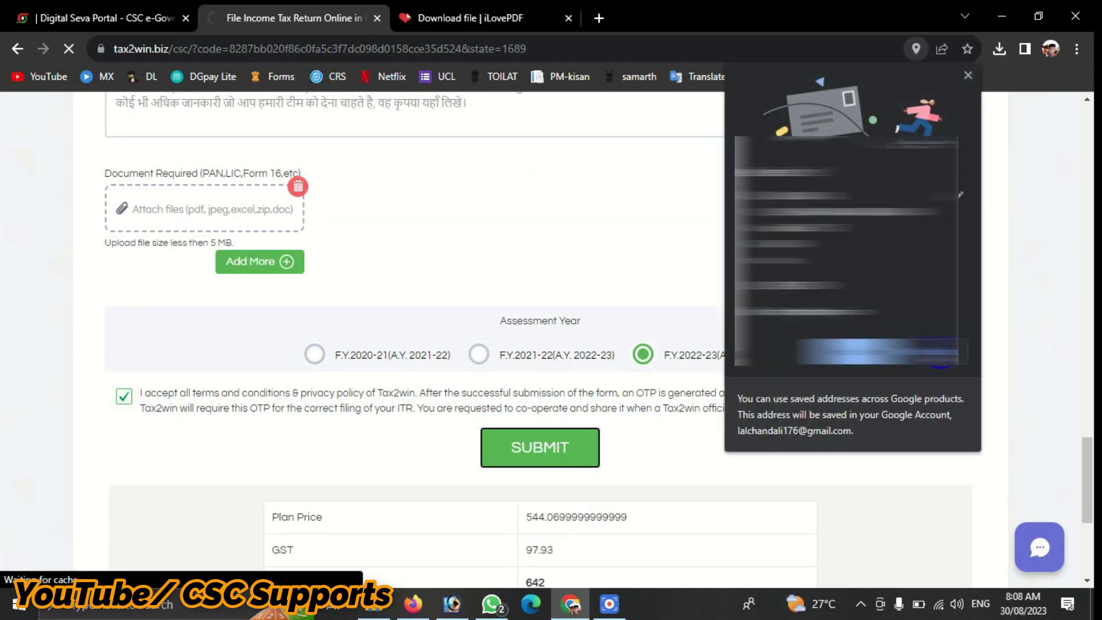
Pay ₹398.04 from the CSC Wallet using the wallet password and 6-digit PIN.
{"action": "left_click", "coordinate": [669, 379]}
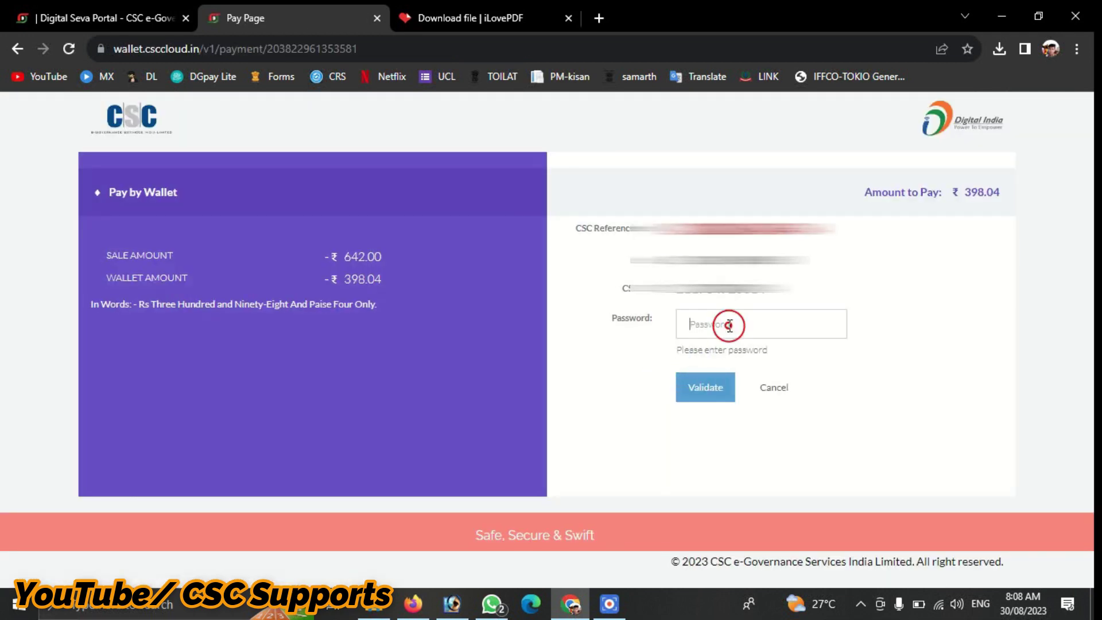
{"action": "left_click", "coordinate": [731, 325]}
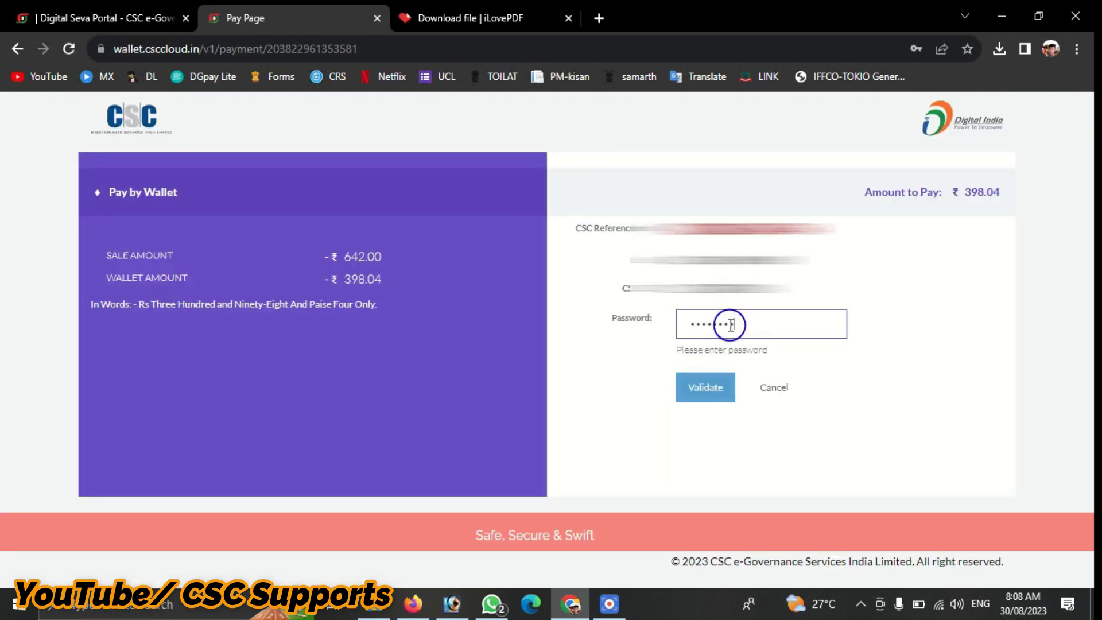
{"action": "key", "text": "Return"}
{"action": "type", "text": "•••"}
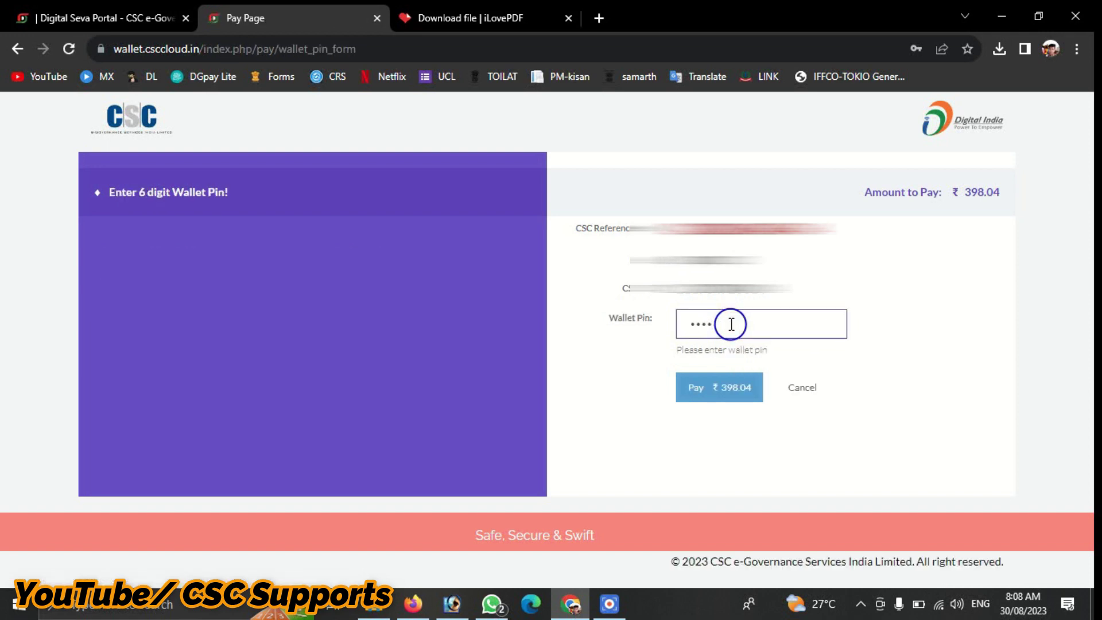
{"action": "type", "text": "•••"}
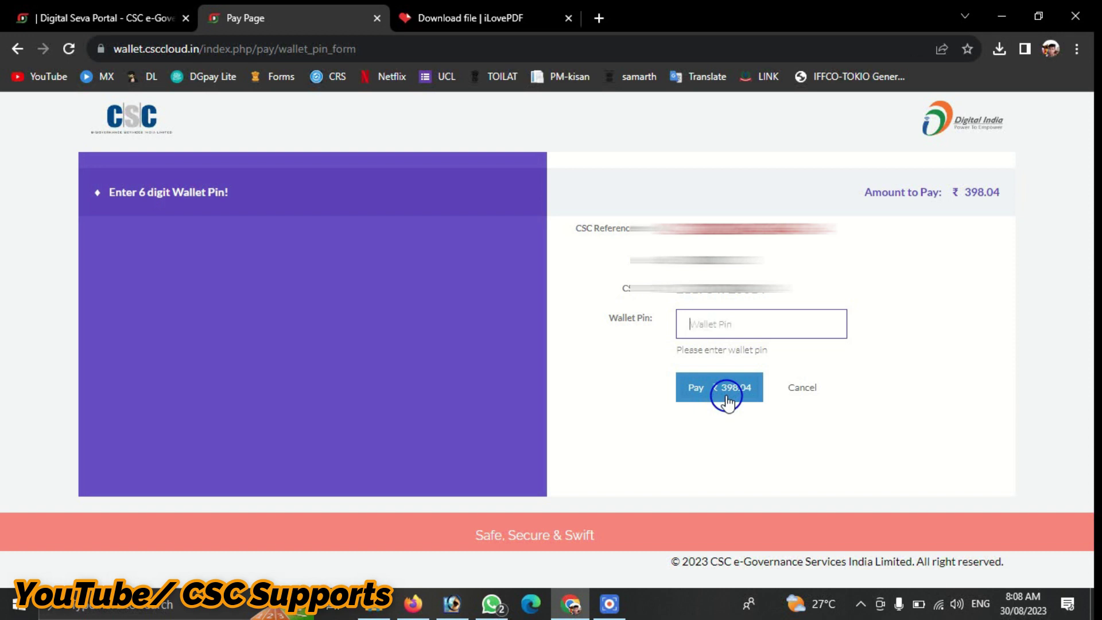
{"action": "left_click", "coordinate": [727, 402]}
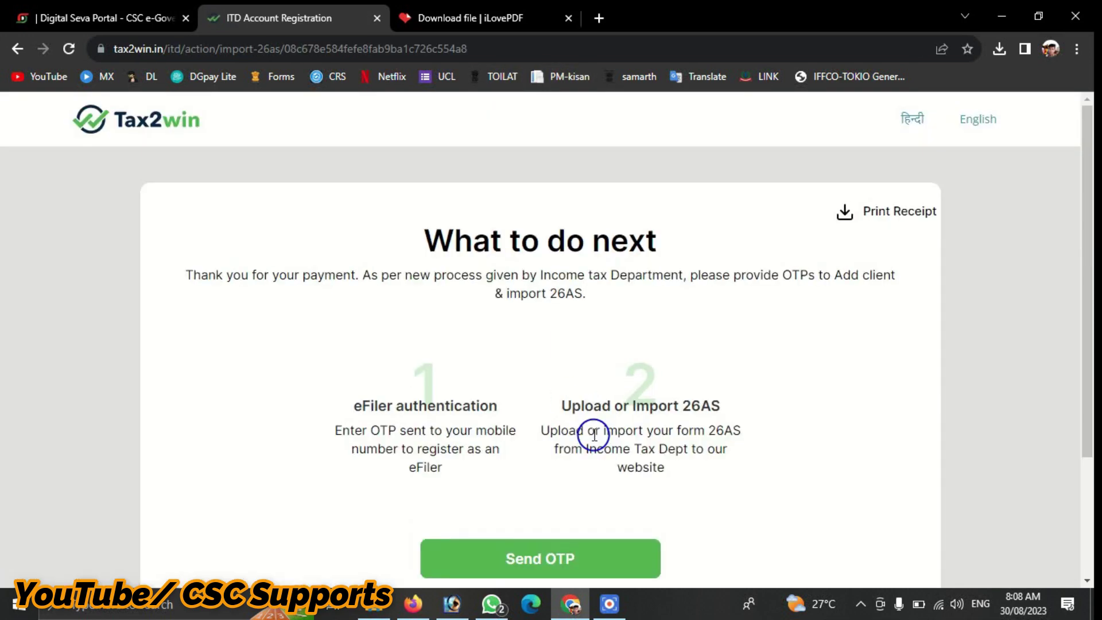
Send the e-filer OTP and choose Register on ITD when the PAN isn't found.
{"action": "scroll", "coordinate": [759, 398], "scroll_direction": "down", "scroll_amount": 3}
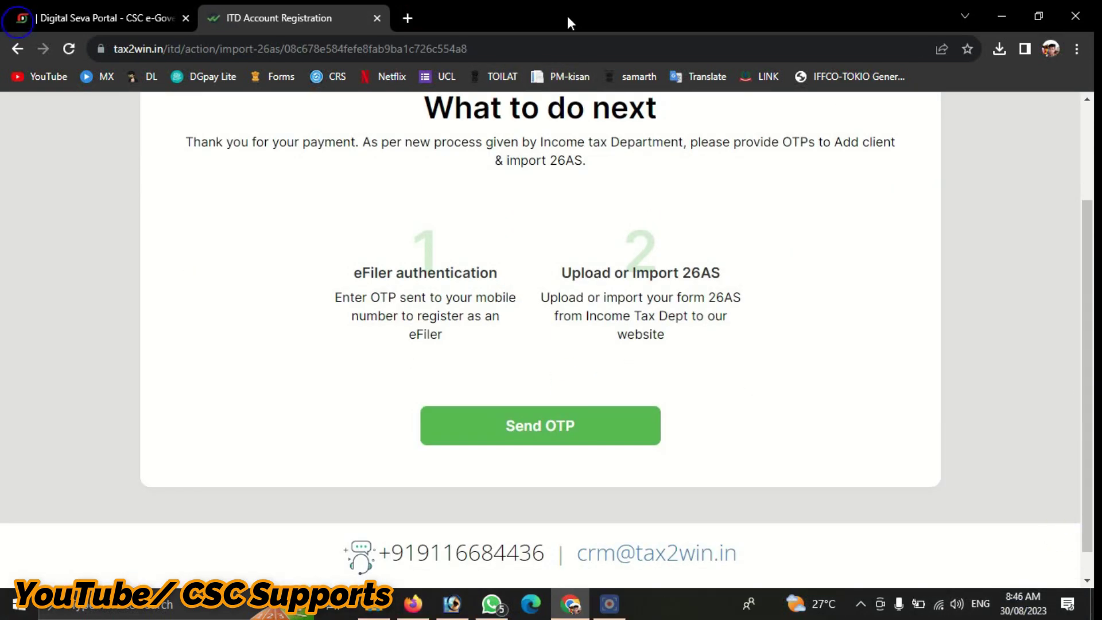
{"action": "left_click", "coordinate": [523, 431]}
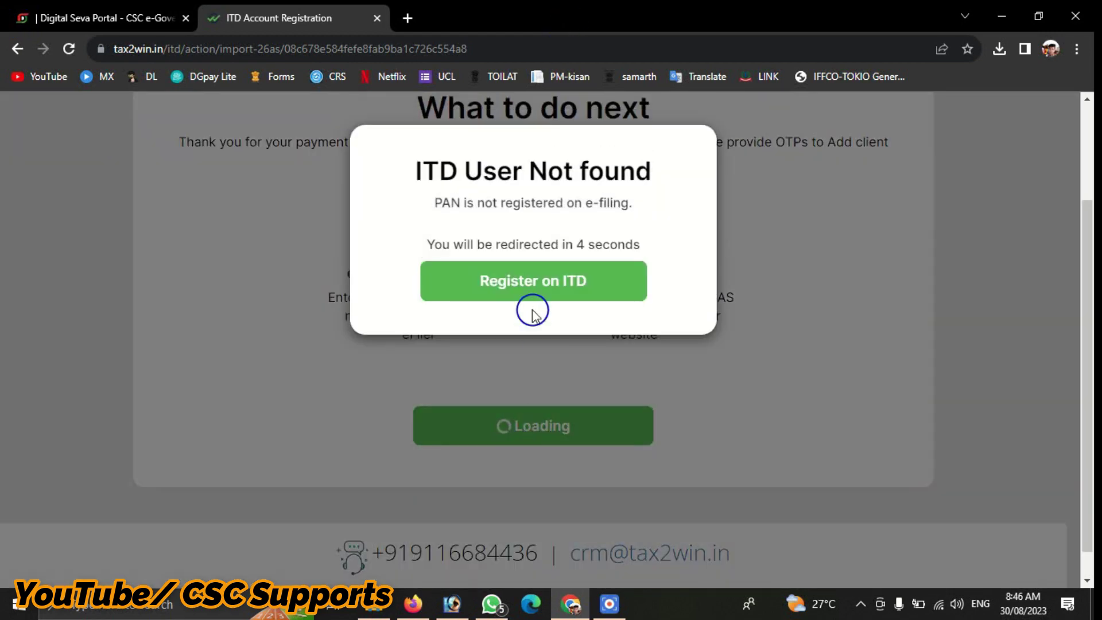
{"action": "left_click", "coordinate": [531, 291]}
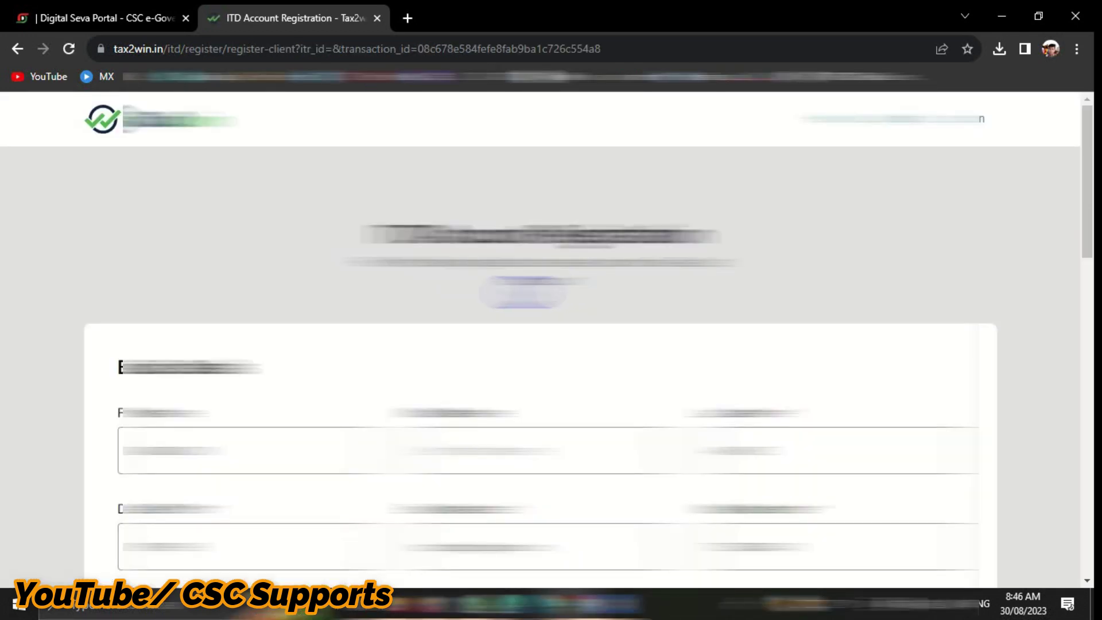
Fill in the Area/Locality and Post Office, correct the spelling, and resubmit the registration.
{"action": "scroll", "coordinate": [531, 291], "scroll_direction": "down", "scroll_amount": 4}
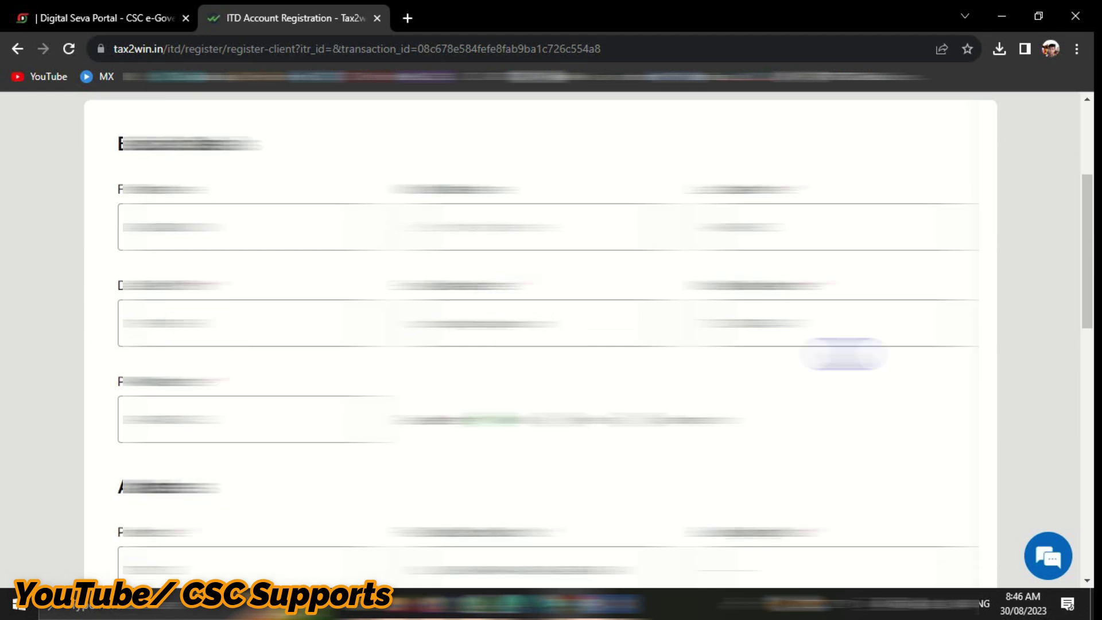
{"action": "left_click_drag", "start_coordinate": [1086, 273], "coordinate": [1089, 432]}
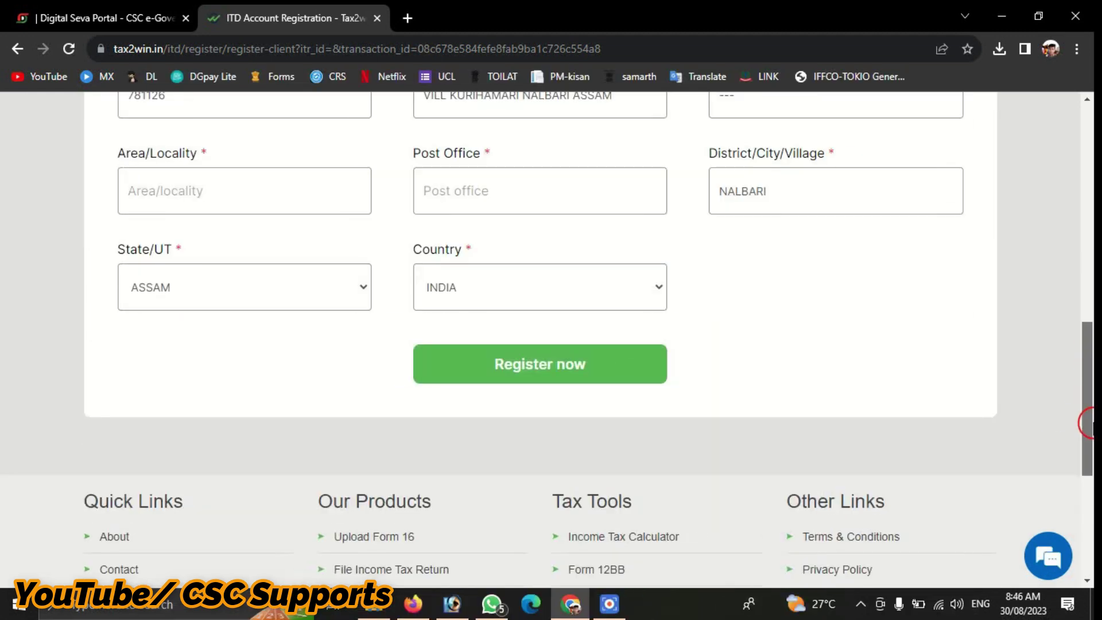
{"action": "left_click", "coordinate": [512, 371]}
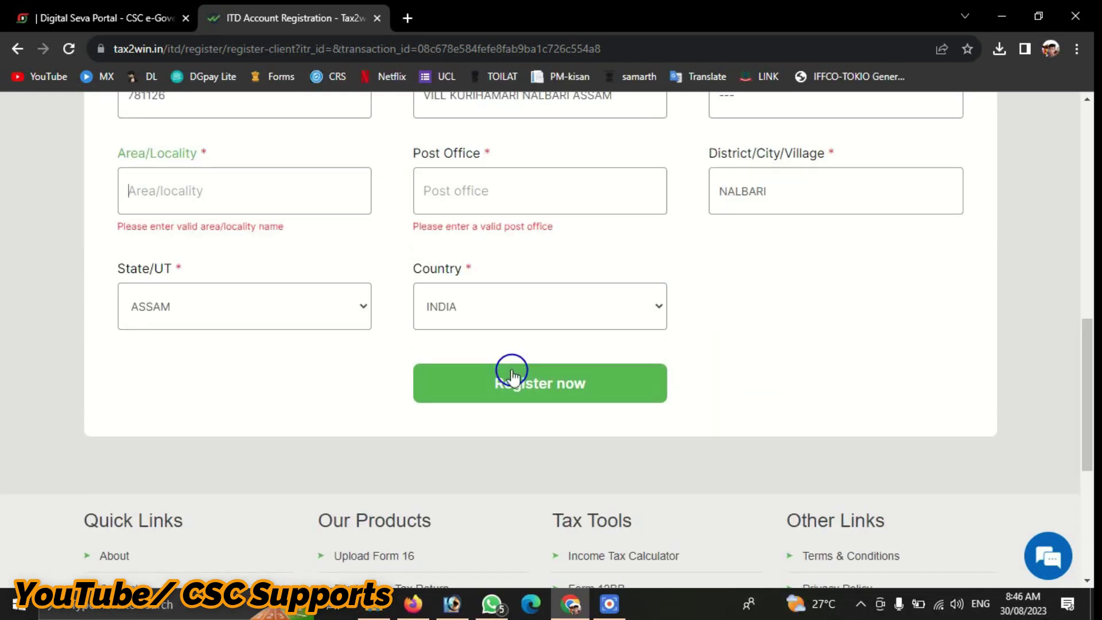
{"action": "left_click", "coordinate": [170, 198]}
{"action": "type", "text": "Bazar"}
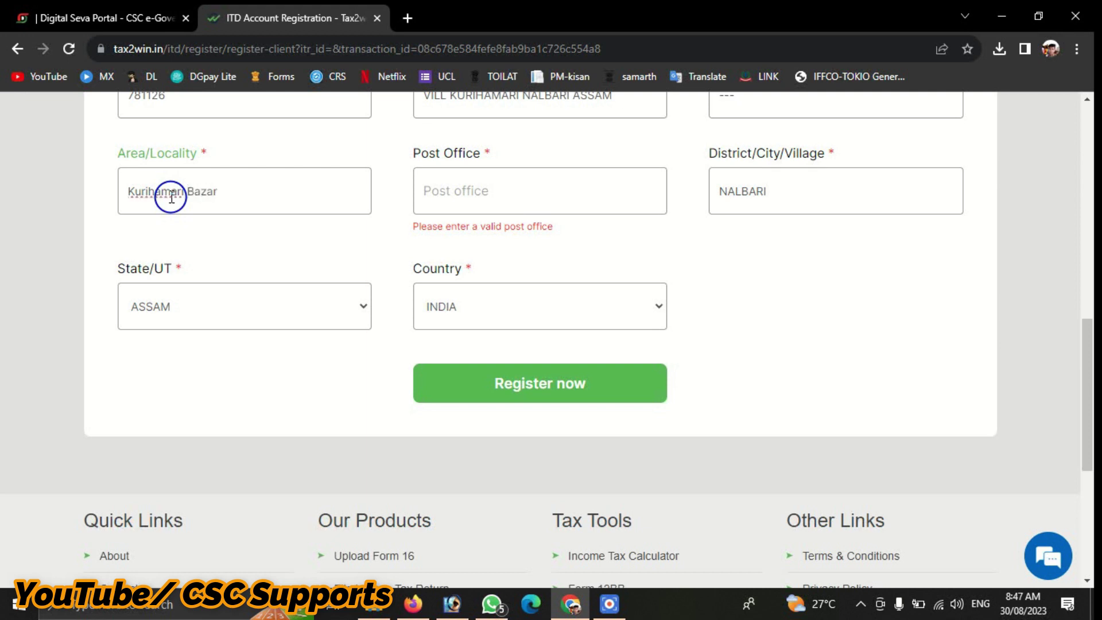
{"action": "key", "text": "Tab"}
{"action": "type", "text": "B"}
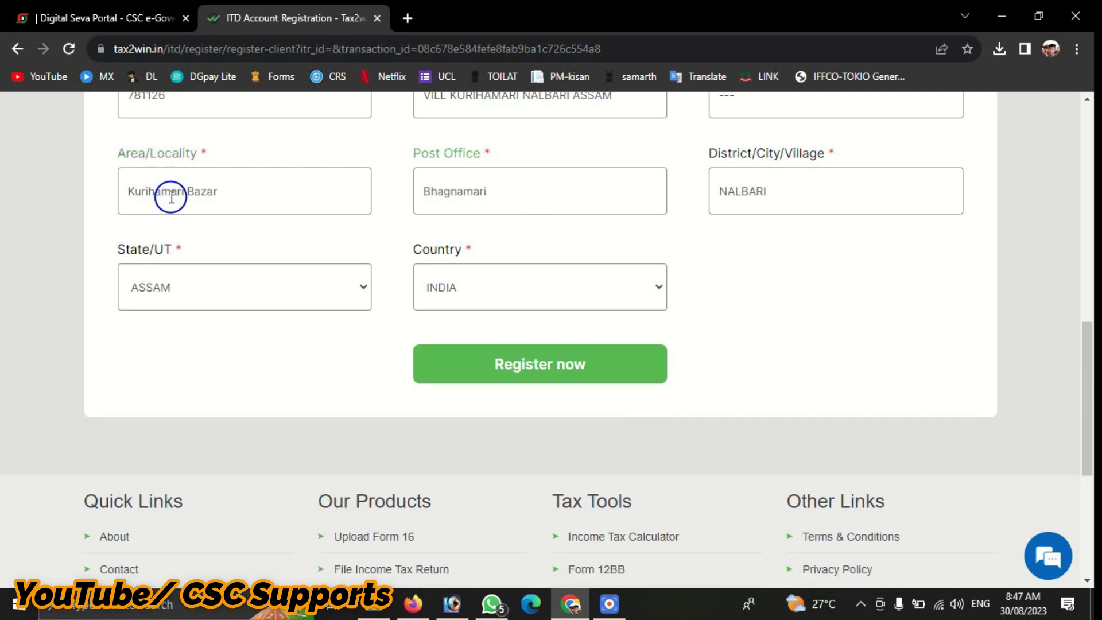
{"action": "left_click", "coordinate": [448, 192]}
{"action": "type", "text": "n"}
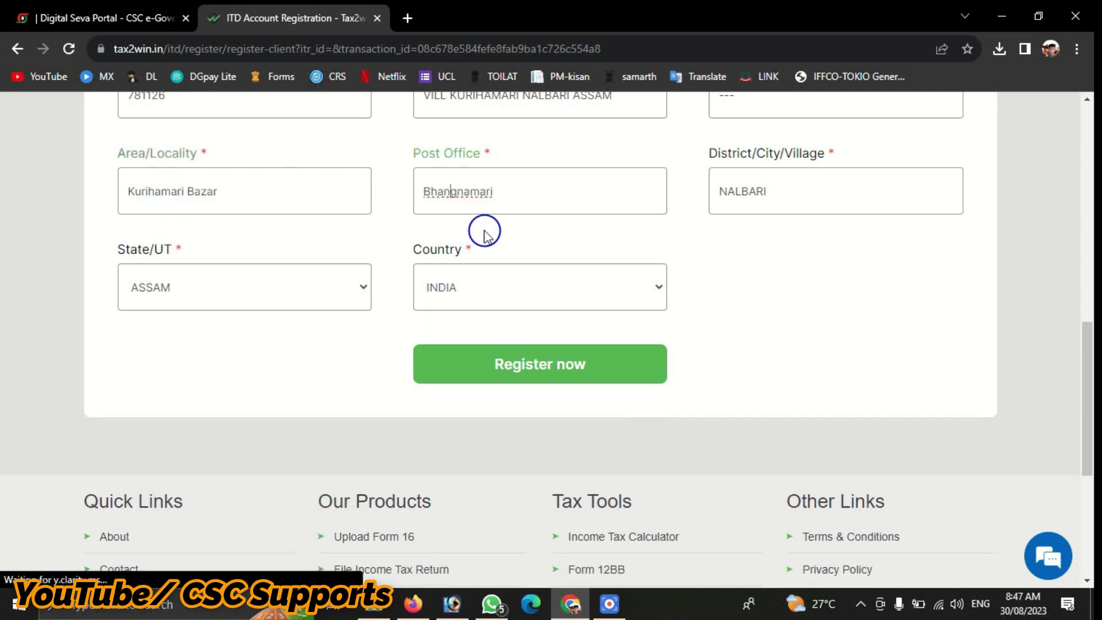
{"action": "left_click", "coordinate": [533, 371]}
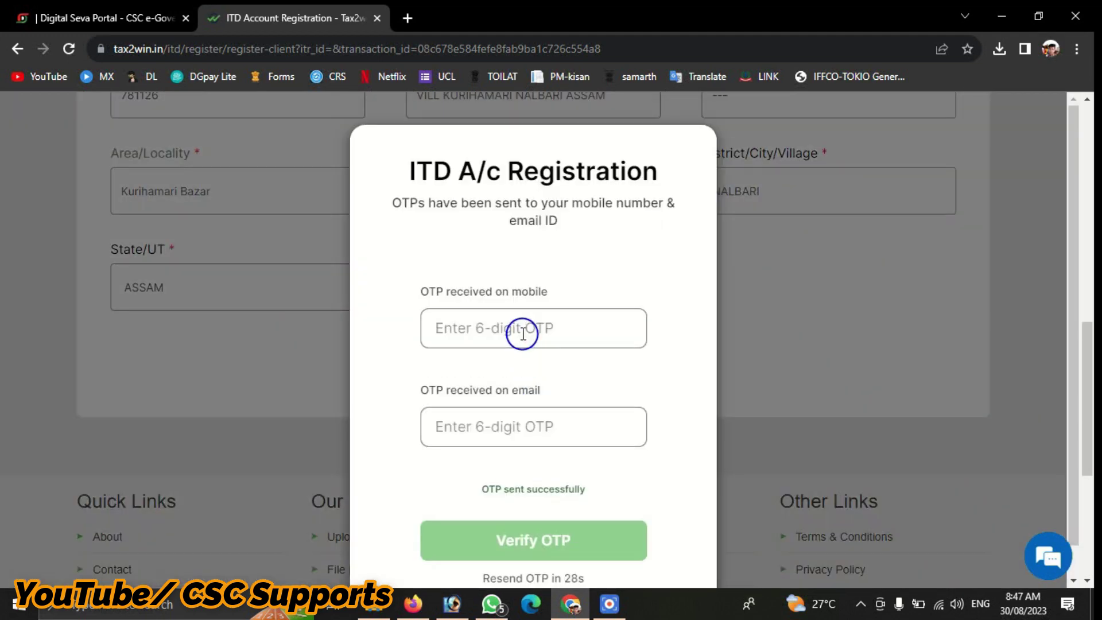
Enter and verify the mobile and email OTPs, then proceed once the ITD account registers.
{"action": "left_click", "coordinate": [522, 334]}
{"action": "left_click", "coordinate": [522, 334]}
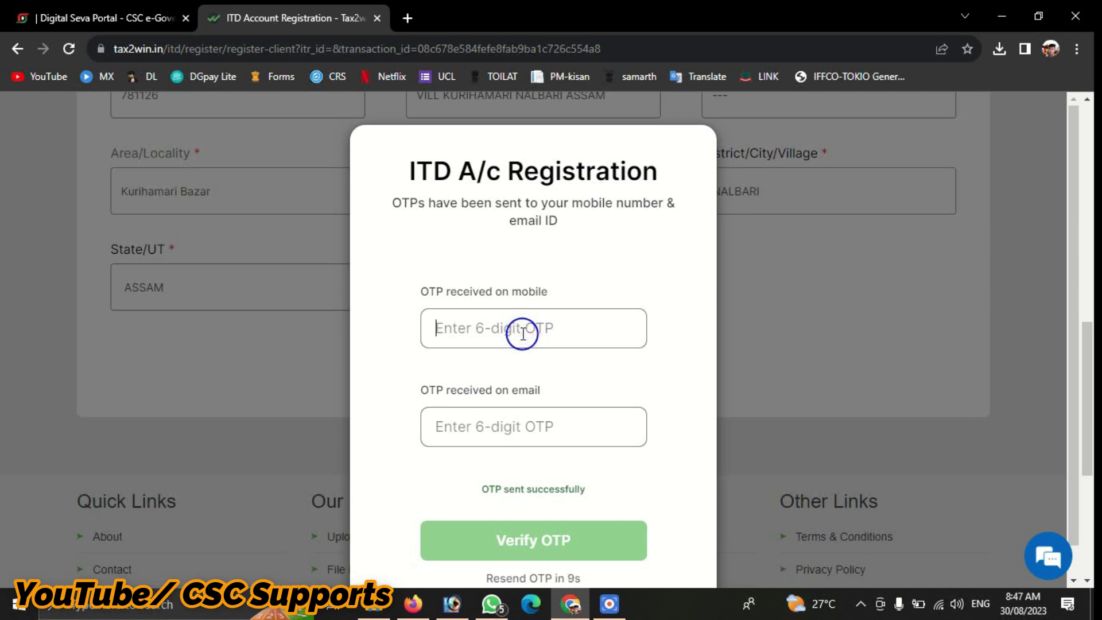
{"action": "left_click", "coordinate": [470, 429]}
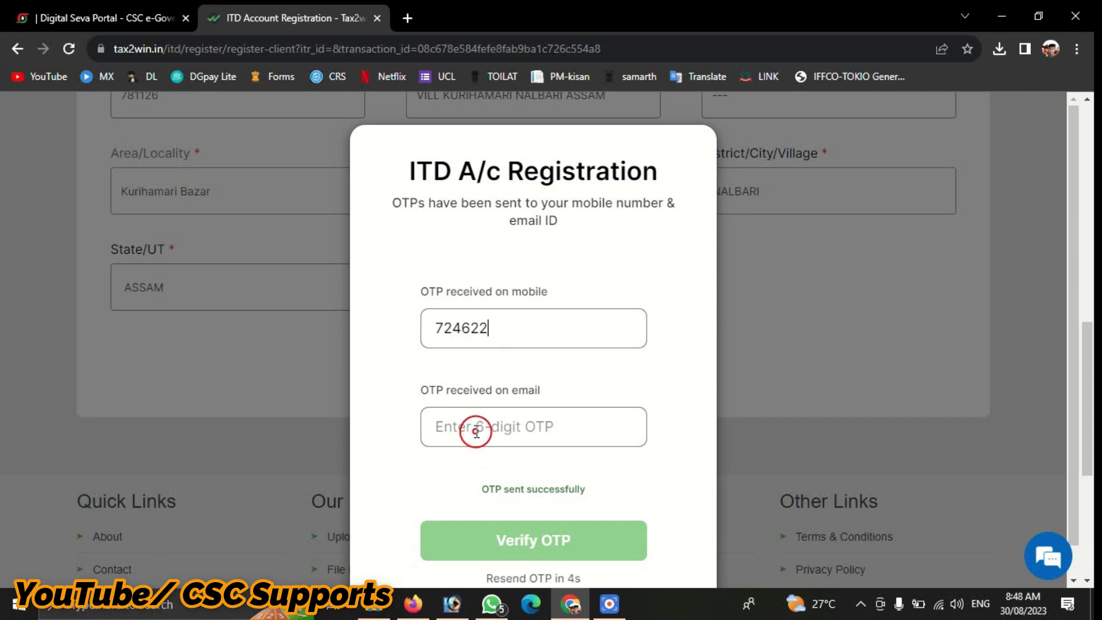
{"action": "left_click", "coordinate": [539, 540]}
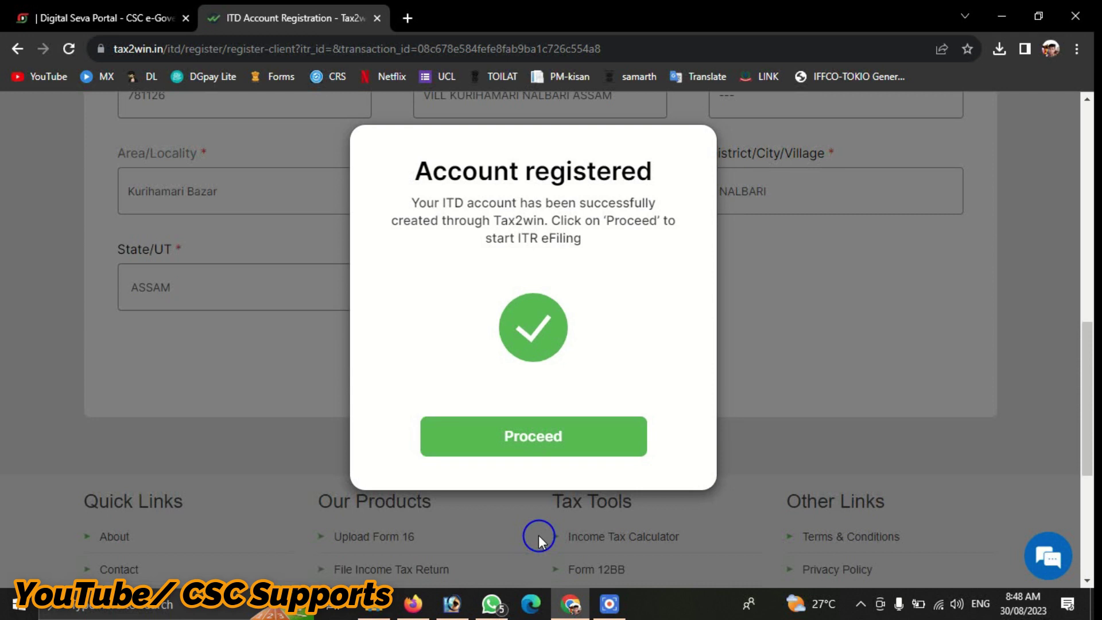
{"action": "left_click", "coordinate": [491, 451]}
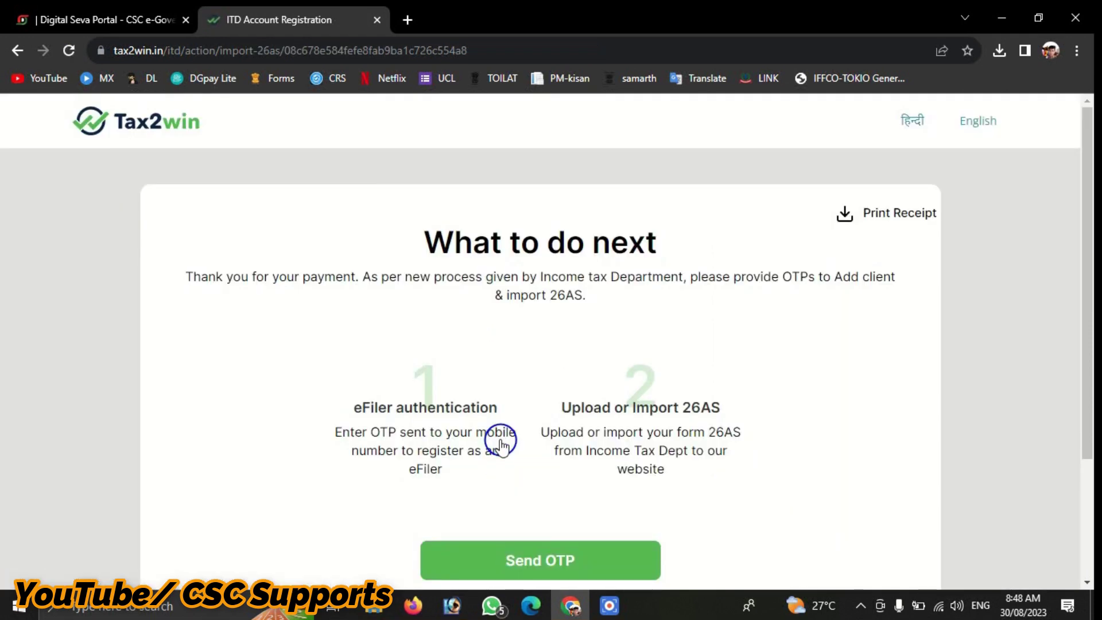
Download the payment receipt, start the Form 26AS import, and resend the Aadhaar OTP.
{"action": "scroll", "coordinate": [1088, 389], "scroll_direction": "down", "scroll_amount": 2}
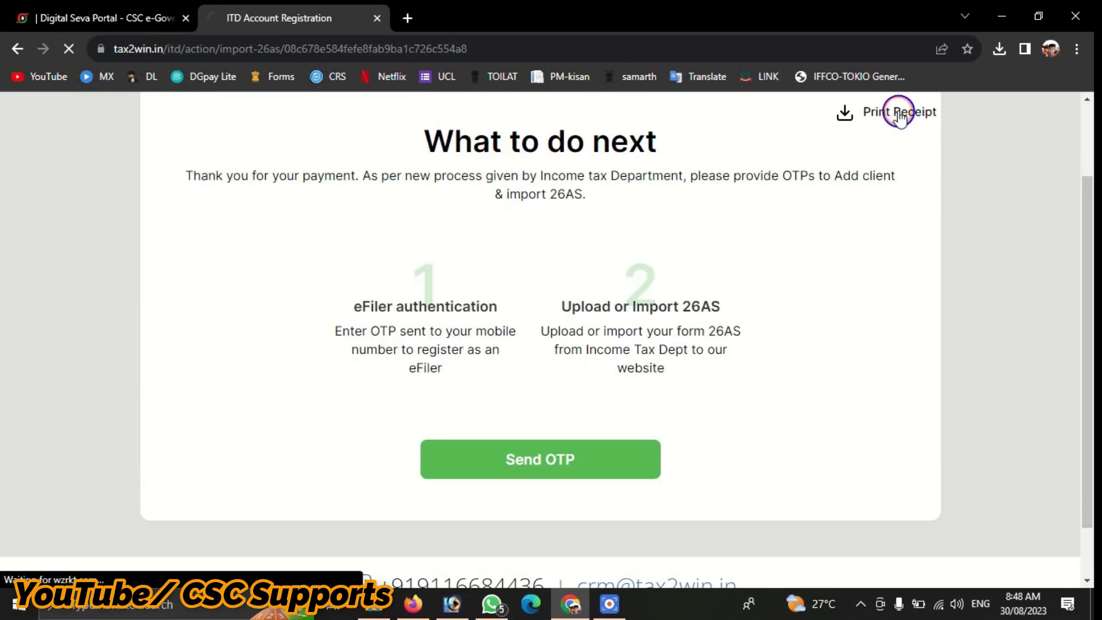
{"action": "left_click", "coordinate": [899, 112]}
{"action": "left_click", "coordinate": [543, 459]}
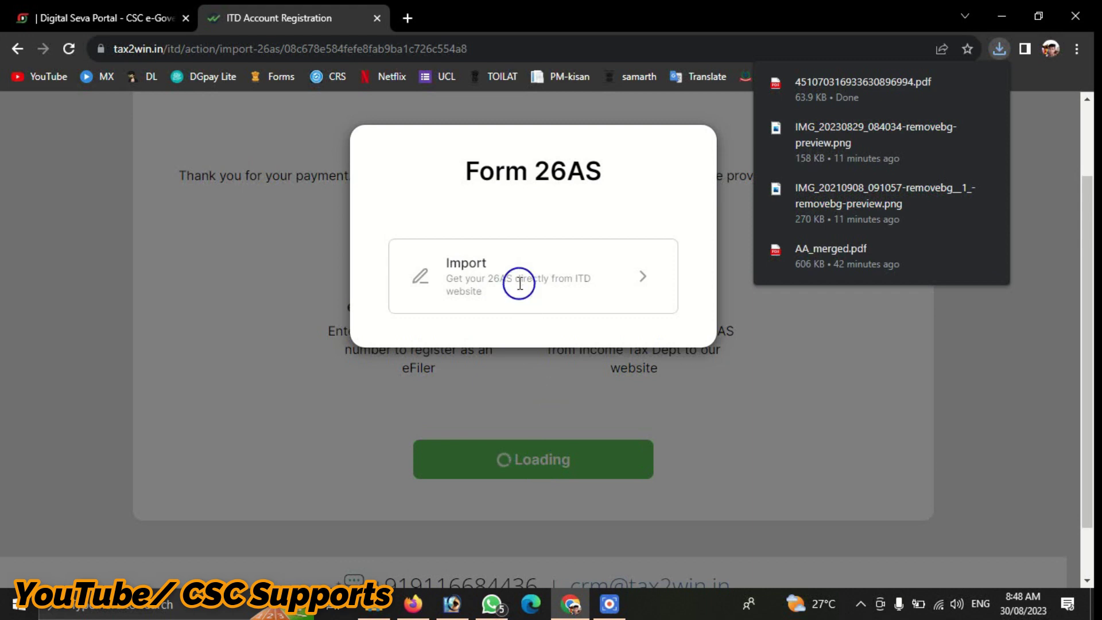
{"action": "left_click", "coordinate": [520, 283]}
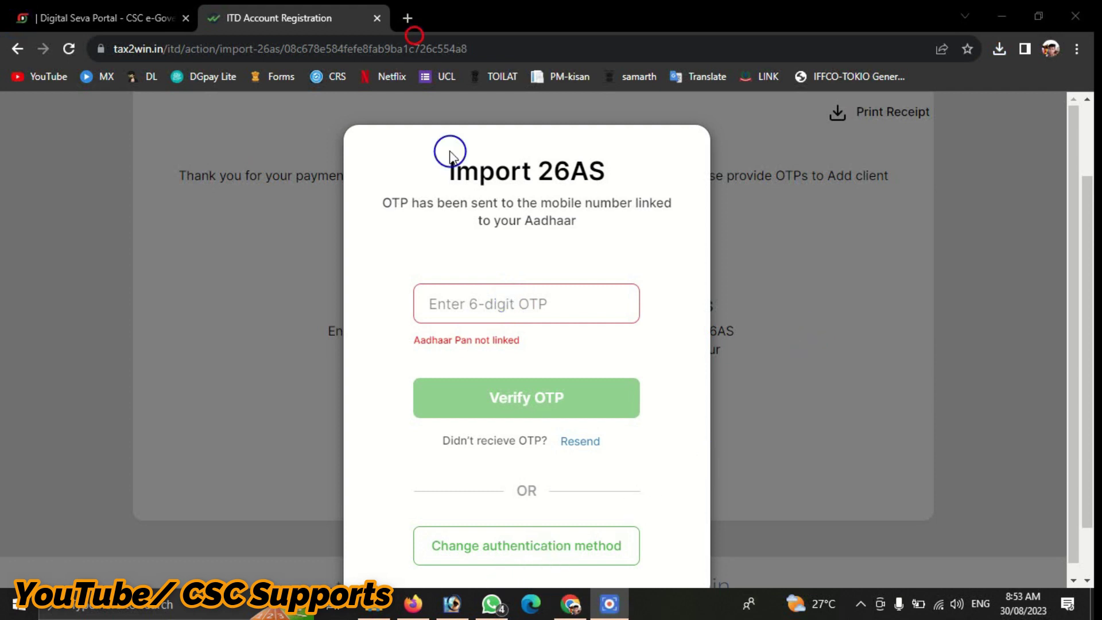
{"action": "left_click", "coordinate": [580, 441]}
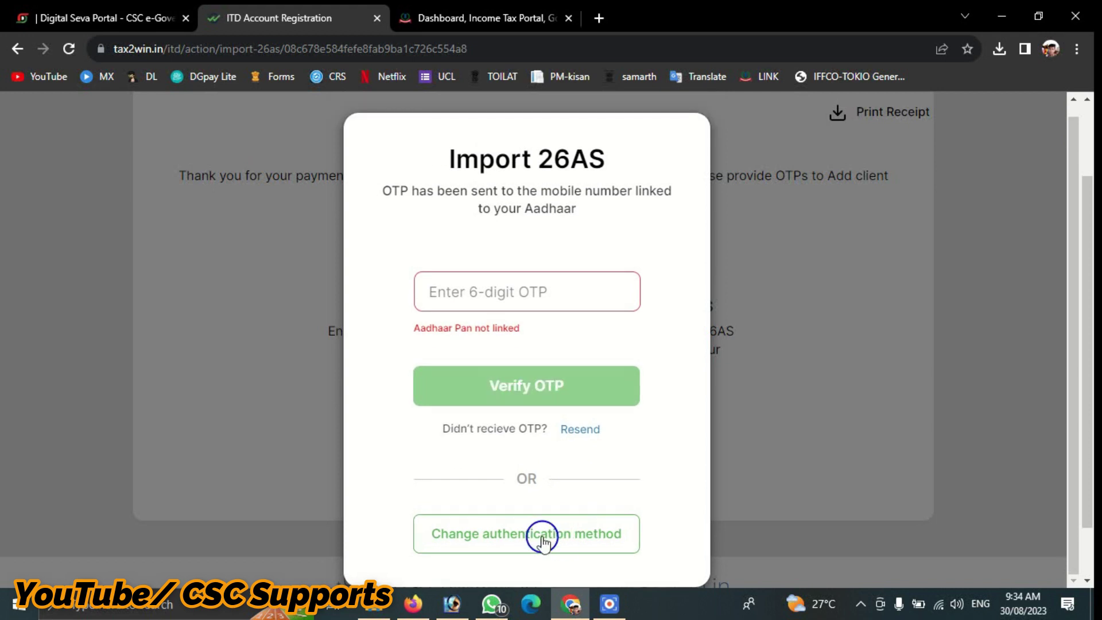
Switch 26AS import authentication to ITD, then enter and verify the mobile and email OTPs.
{"action": "left_click", "coordinate": [542, 537]}
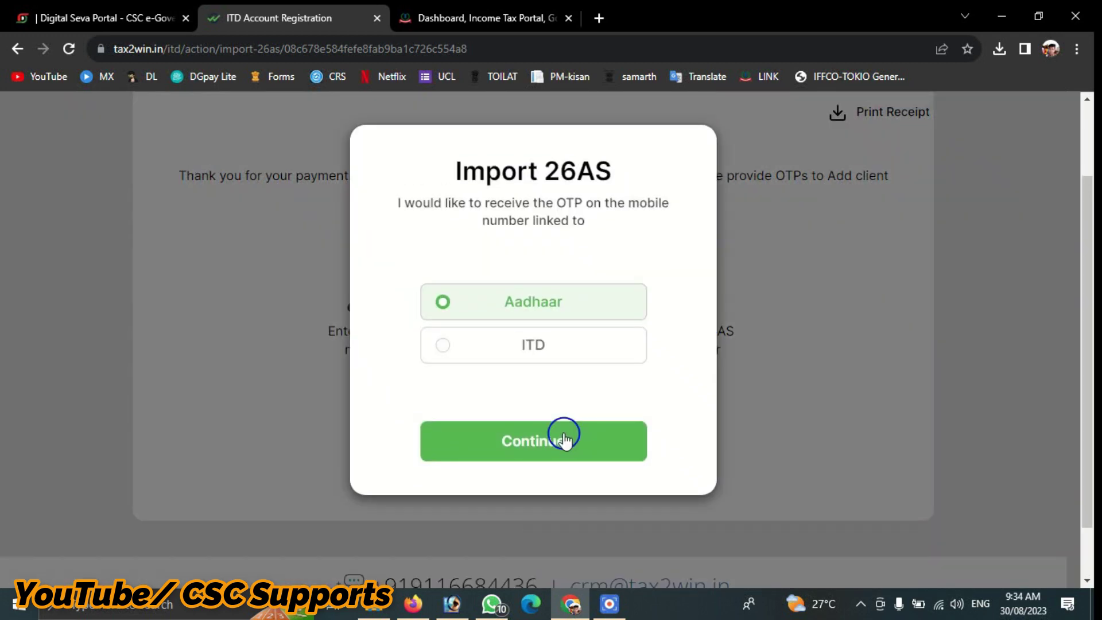
{"action": "left_click", "coordinate": [558, 343]}
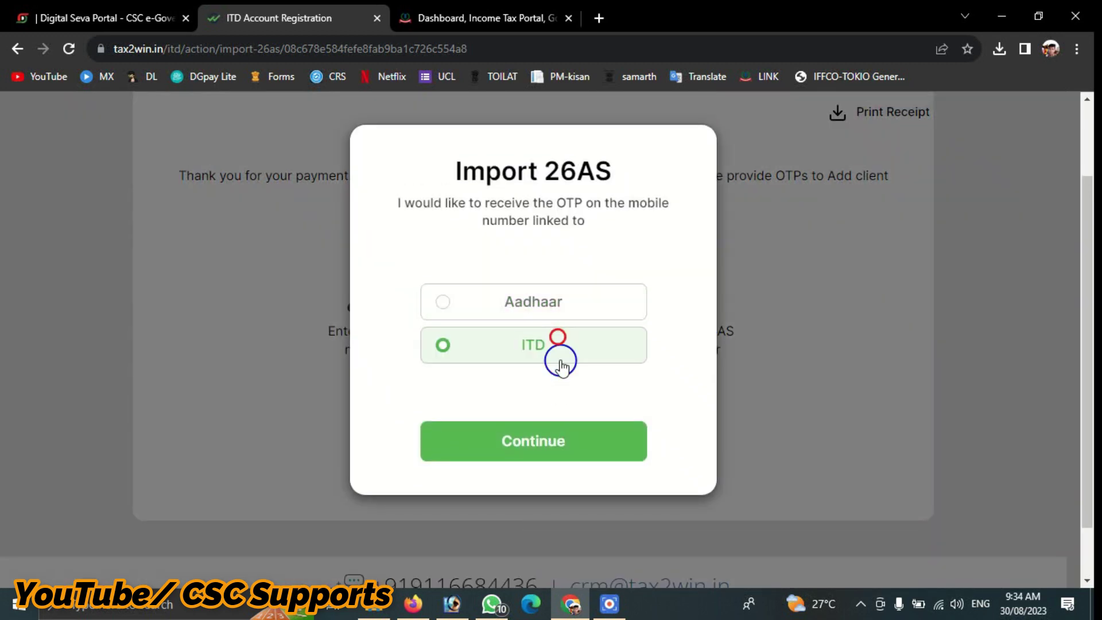
{"action": "left_click", "coordinate": [563, 436]}
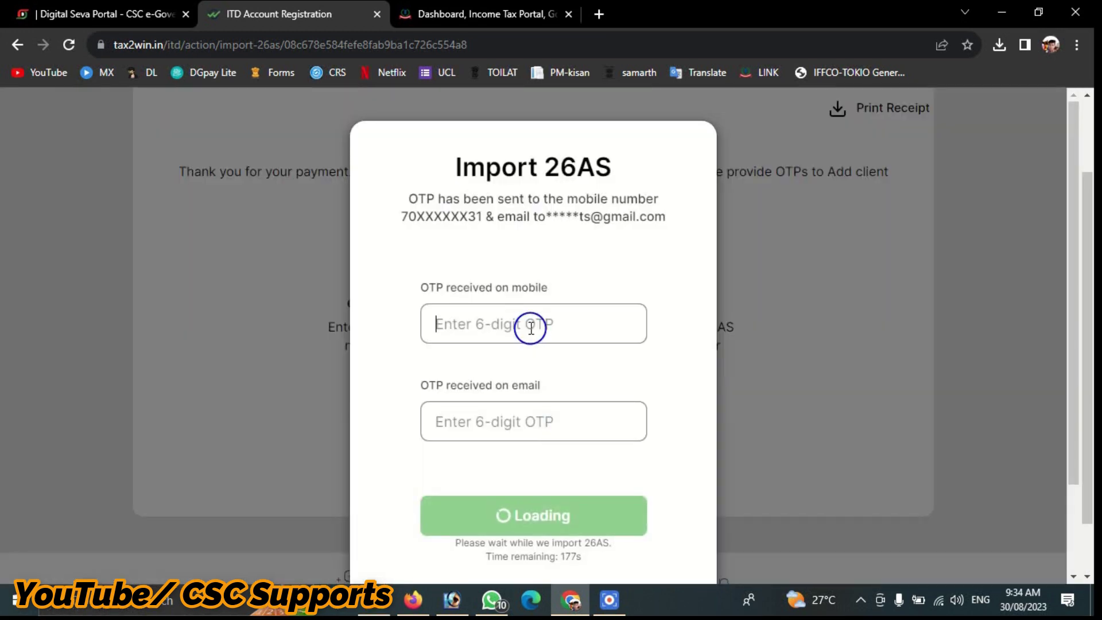
{"action": "left_click", "coordinate": [532, 425]}
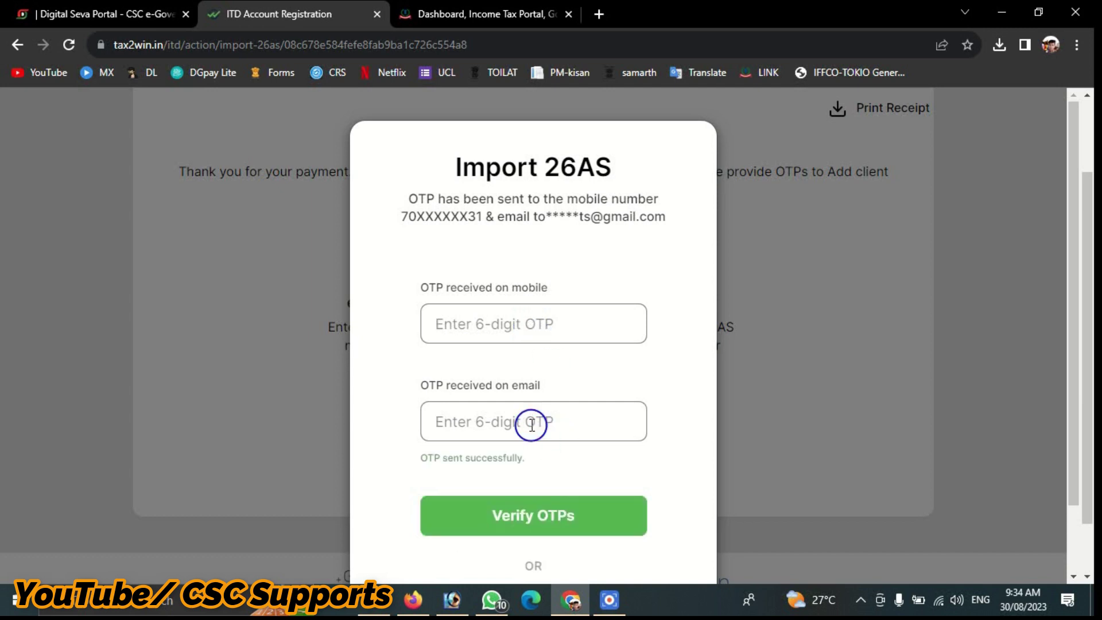
{"action": "left_click", "coordinate": [521, 329]}
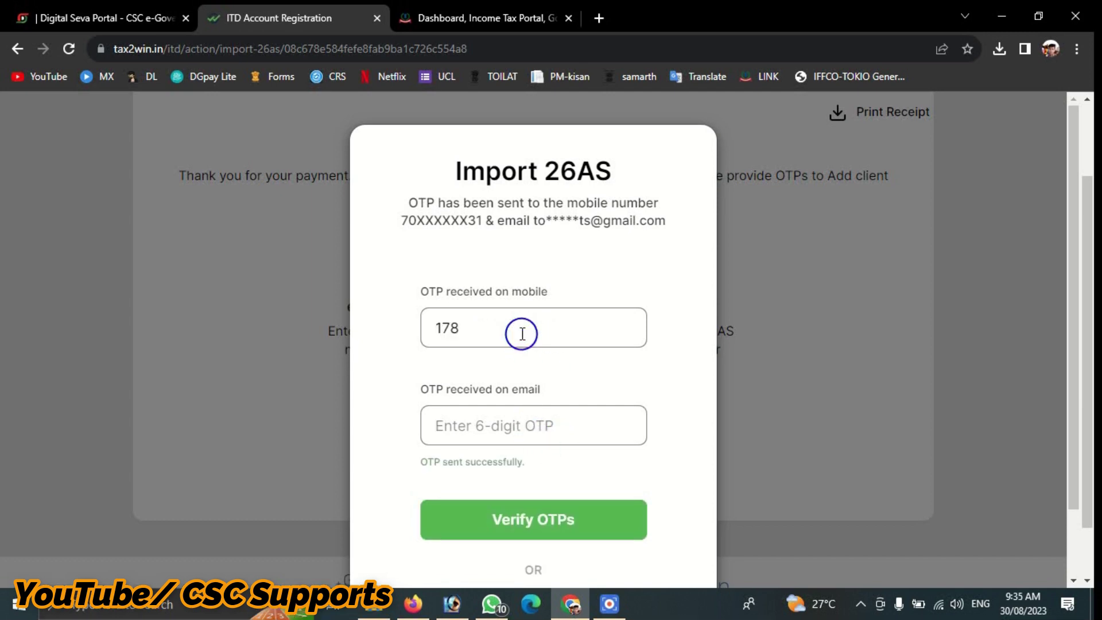
{"action": "left_click", "coordinate": [492, 436]}
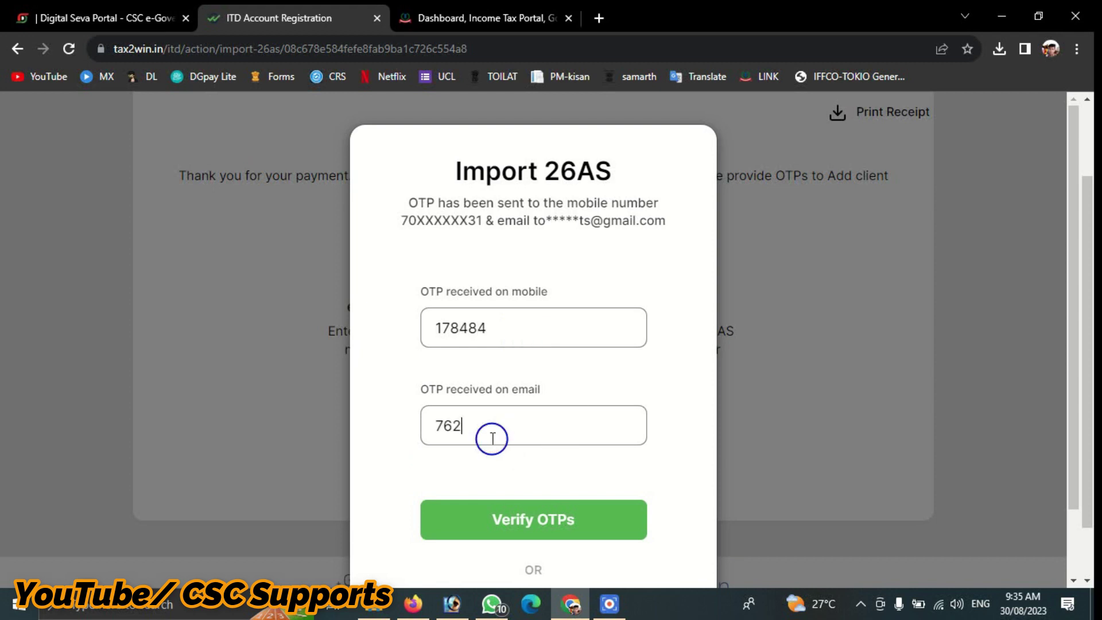
{"action": "left_click", "coordinate": [518, 523]}
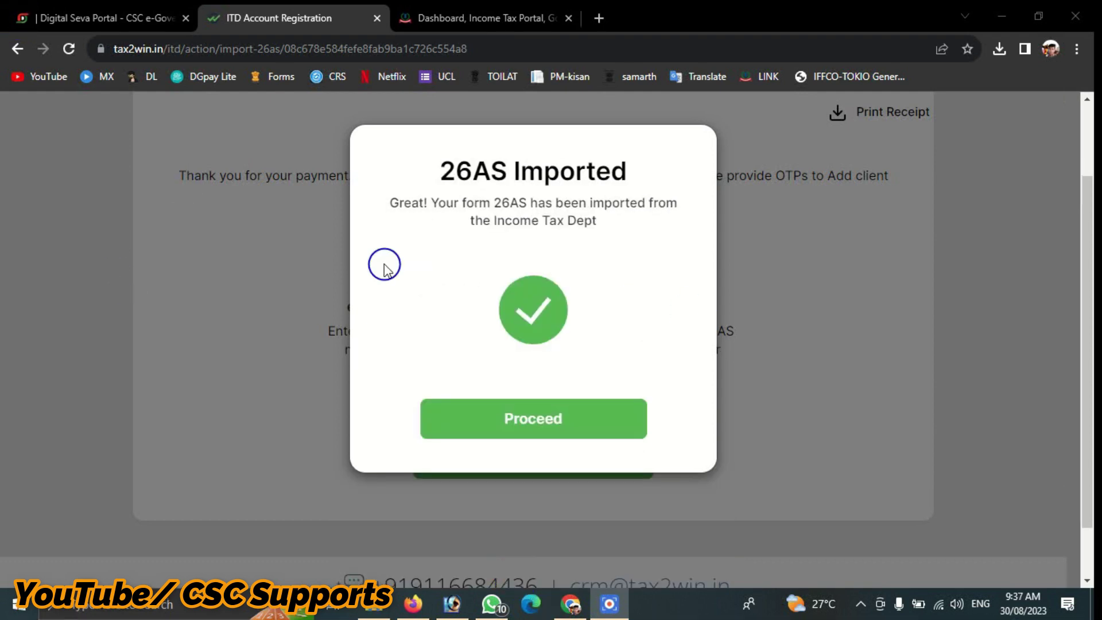
Continue past the Form 26AS import and print the 642.00 transaction receipt.
{"action": "left_click", "coordinate": [563, 430]}
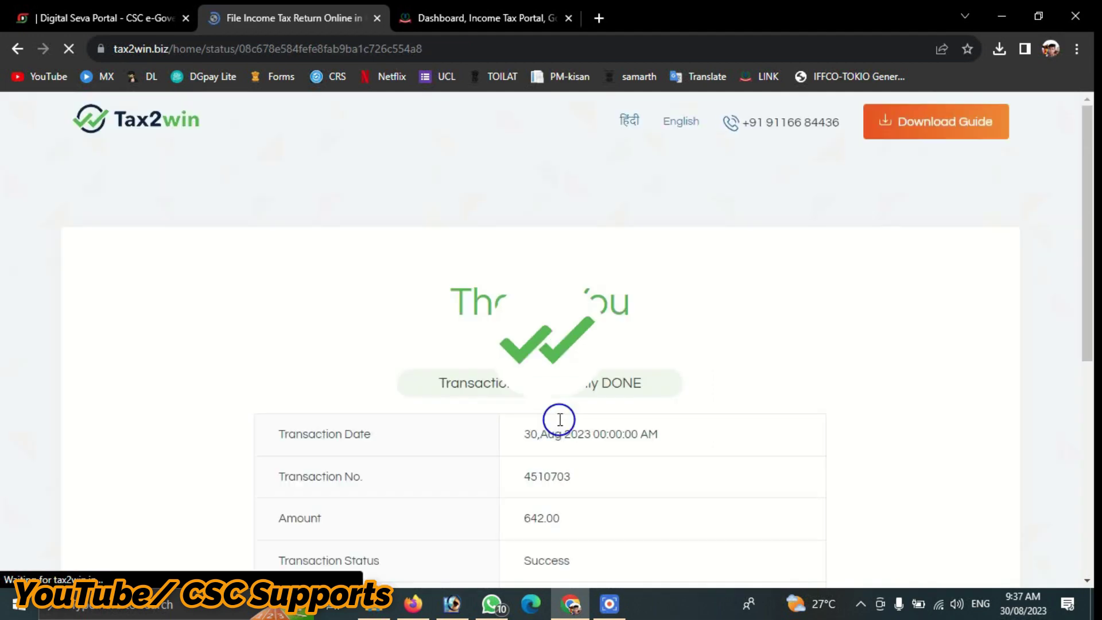
{"action": "left_click_drag", "start_coordinate": [1088, 247], "coordinate": [1090, 450]}
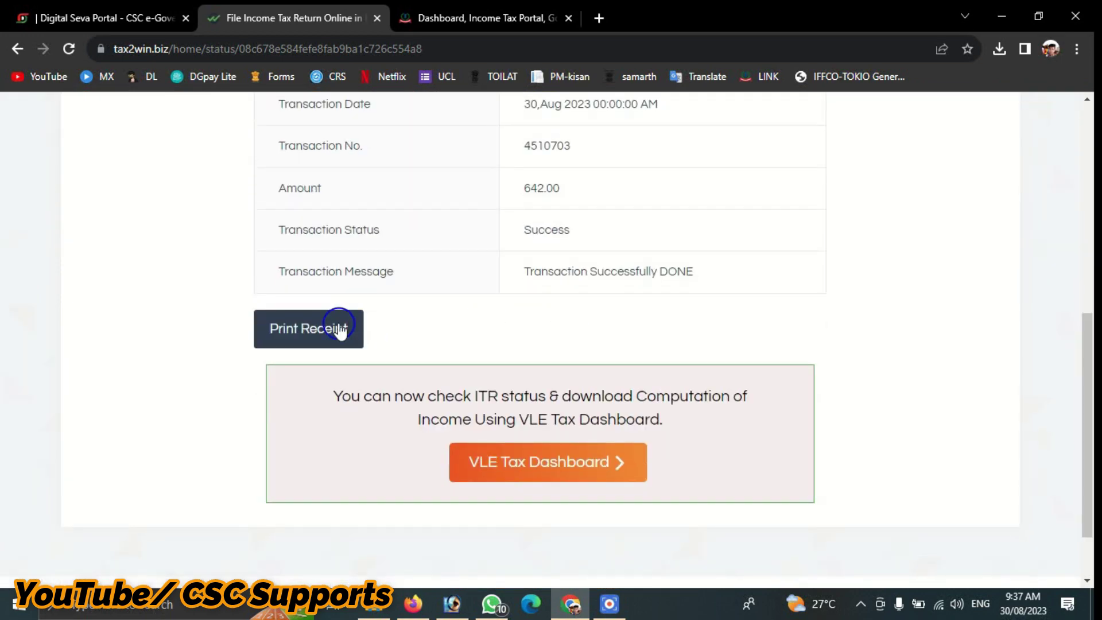
{"action": "left_click", "coordinate": [337, 326]}
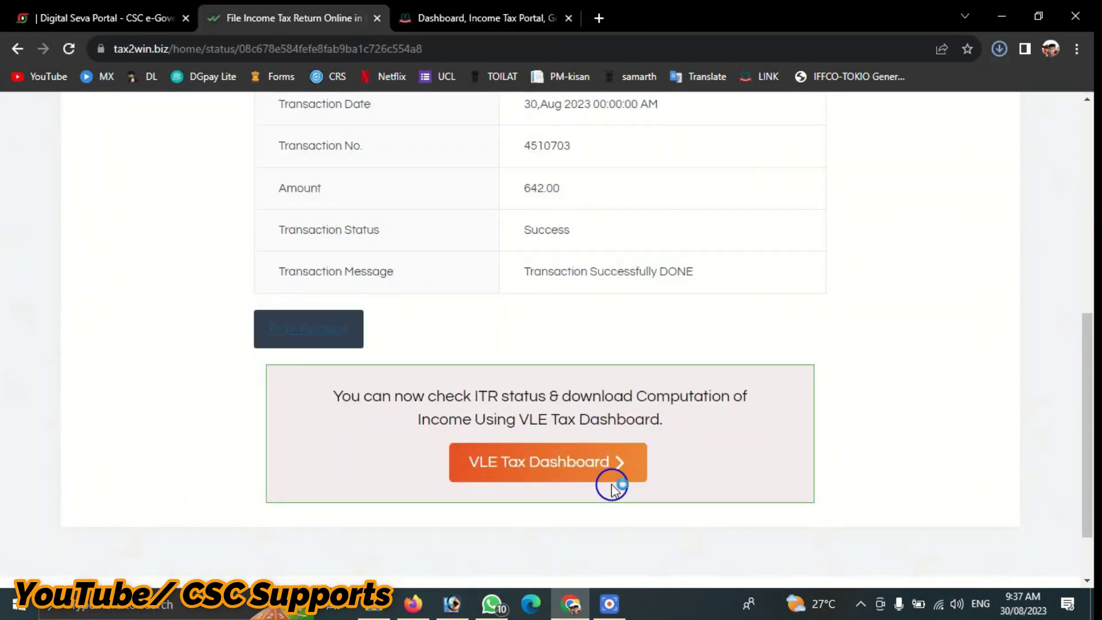
Try the VLE tax dashboard, close both failed sso_login tabs and return to Digital Seva.
{"action": "left_click", "coordinate": [612, 485]}
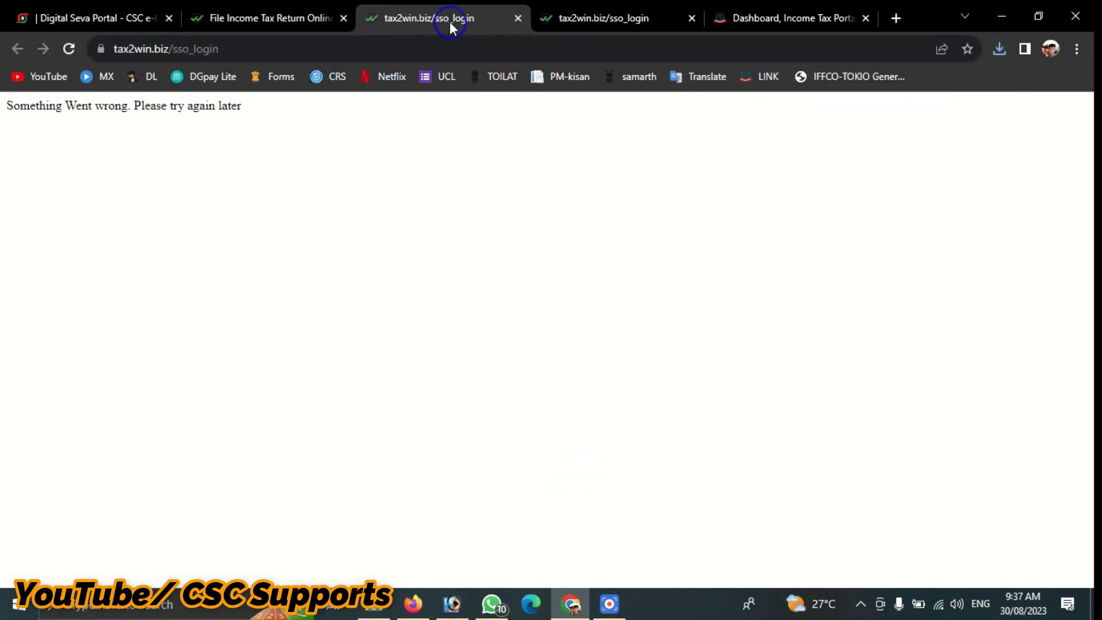
{"action": "left_click", "coordinate": [515, 20]}
{"action": "left_click", "coordinate": [514, 21]}
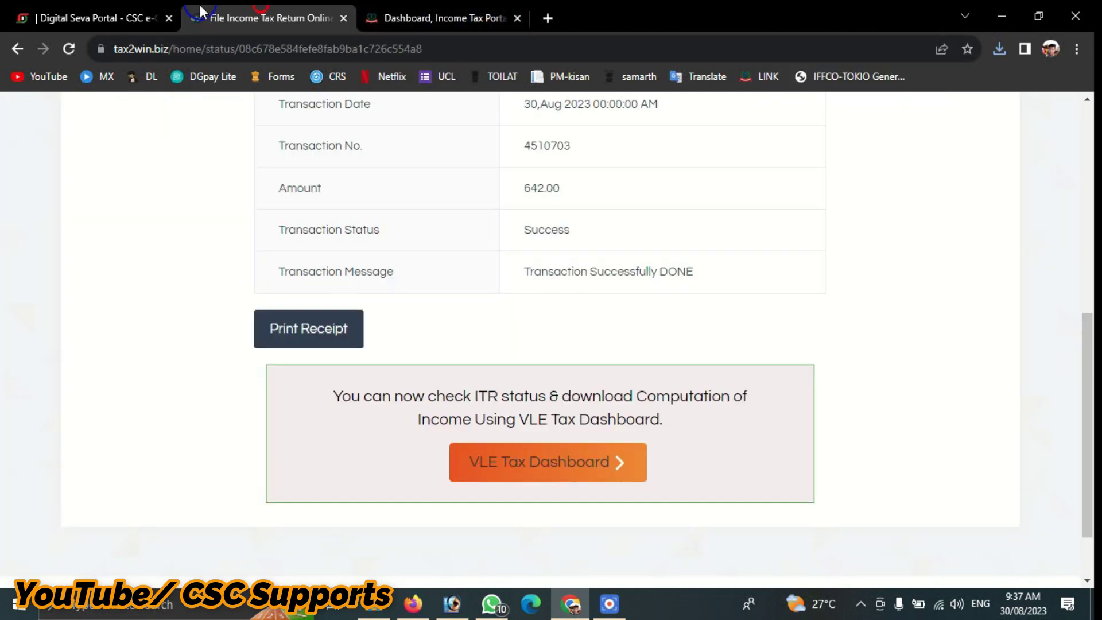
{"action": "left_click", "coordinate": [137, 18]}
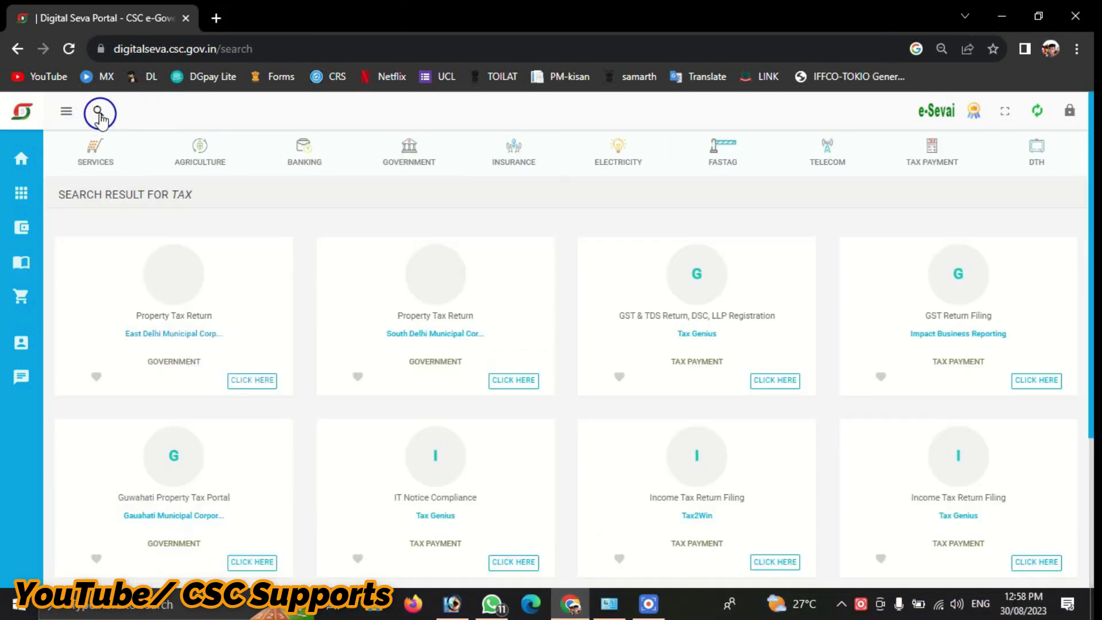
Search 'tax', open Tax2win Income Tax Return Filing, sign in via Digital Seva Connect, reach Dashboard.
{"action": "left_click", "coordinate": [99, 112]}
{"action": "type", "text": "tax2"}
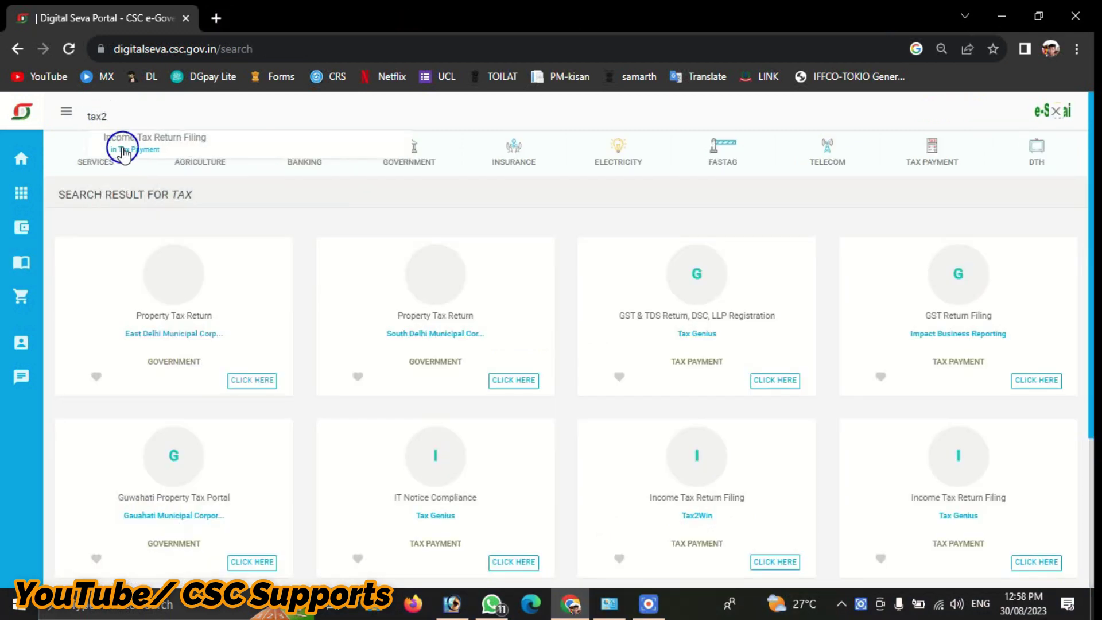
{"action": "left_click", "coordinate": [123, 145]}
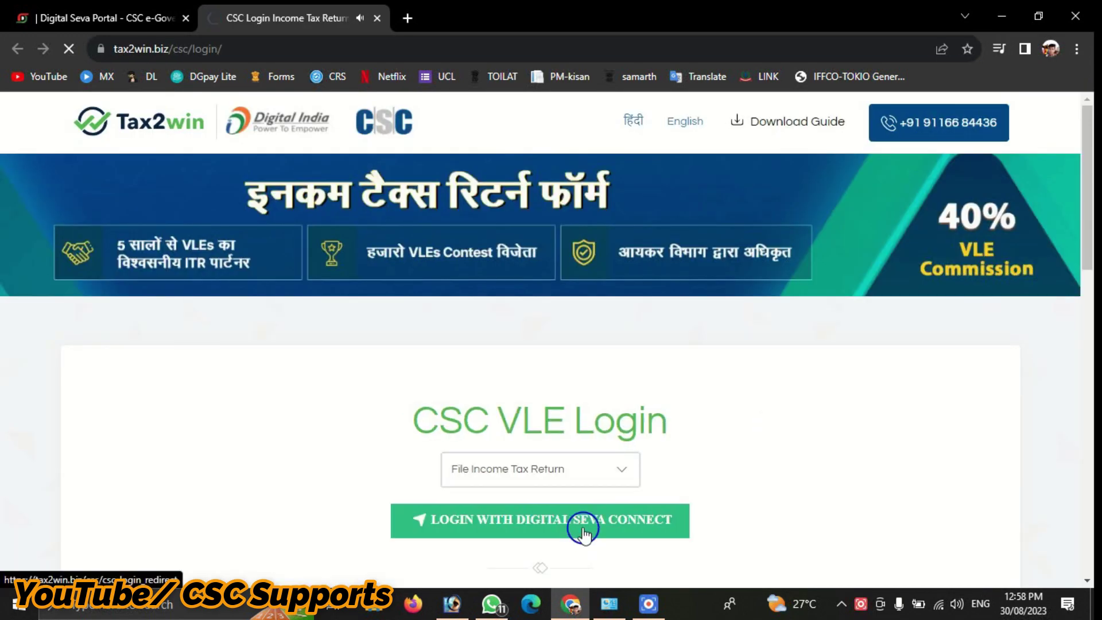
{"action": "left_click", "coordinate": [584, 534]}
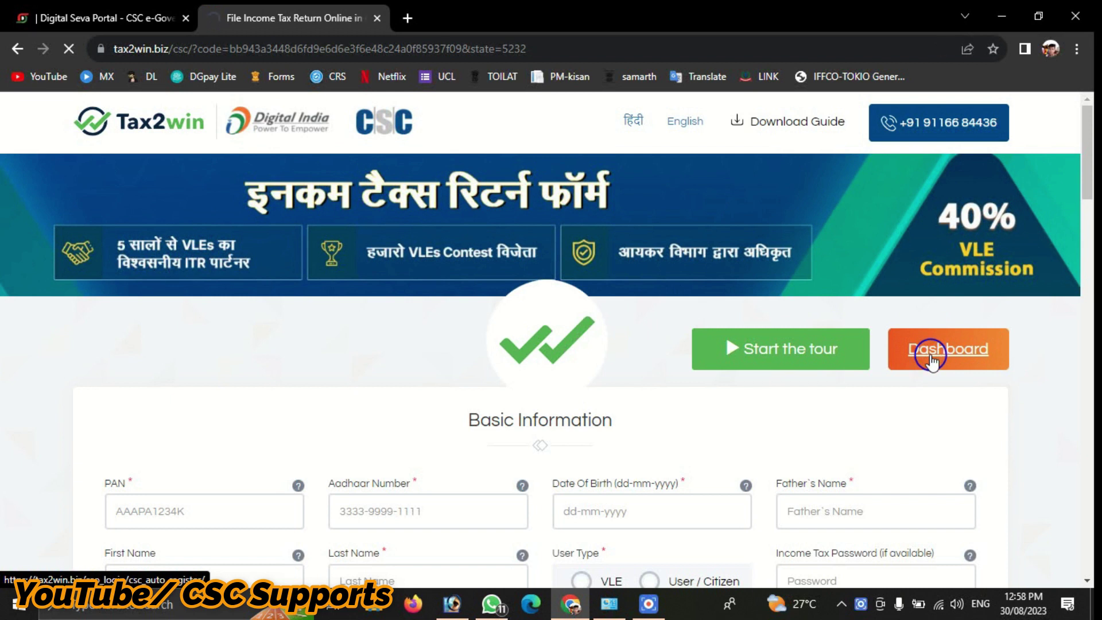
{"action": "left_click", "coordinate": [931, 353]}
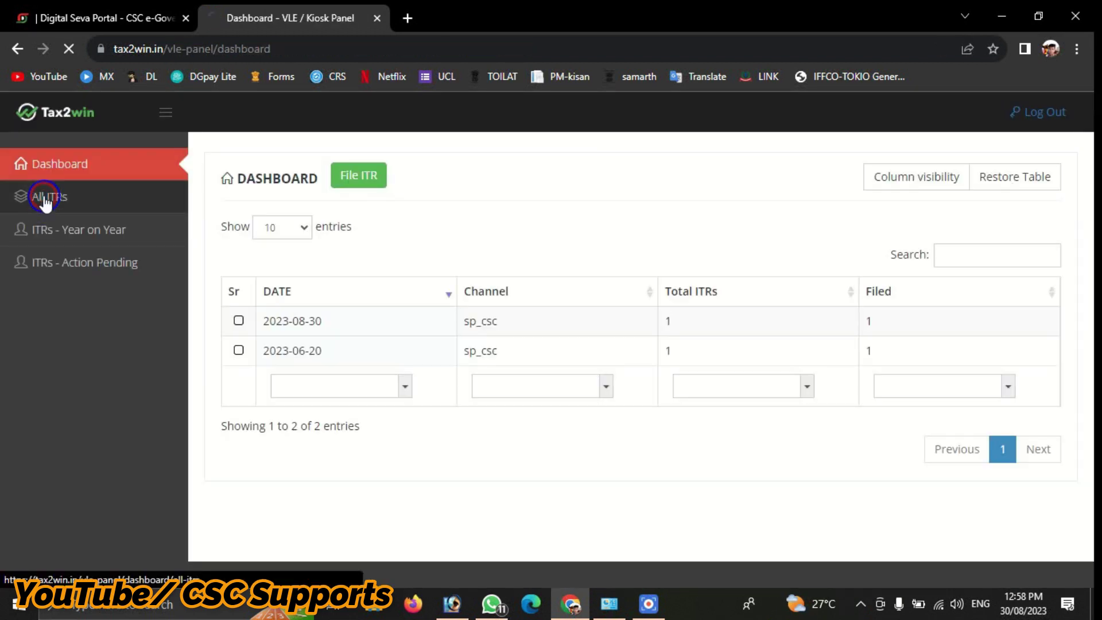
From All ITRs, choose Generate Now under Balance Sheet for the 2023-08-30 ITR.
{"action": "left_click", "coordinate": [46, 200]}
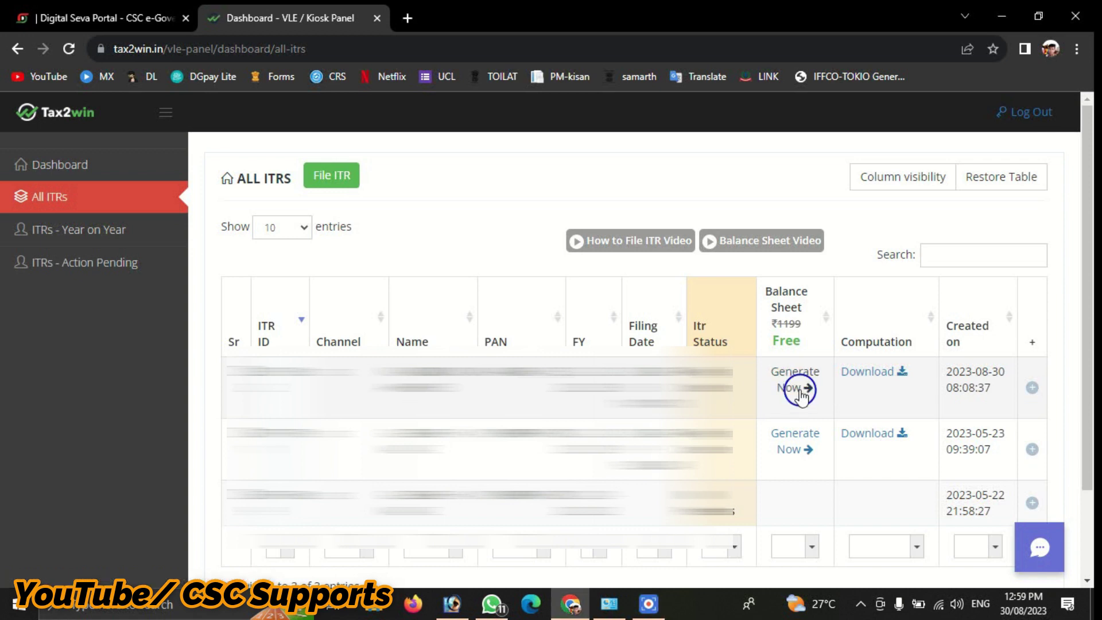
{"action": "left_click", "coordinate": [799, 389]}
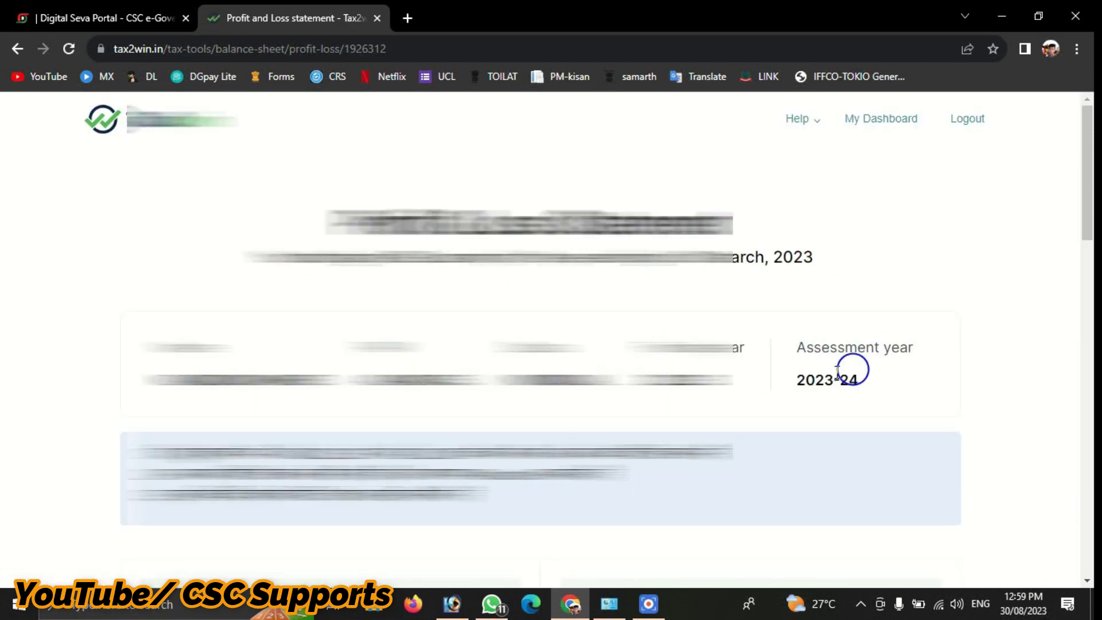
Check the 469080 Remaining Expenses and fill in the Opening Stock and Purchases amounts.
{"action": "left_click_drag", "start_coordinate": [1087, 204], "coordinate": [1076, 385]}
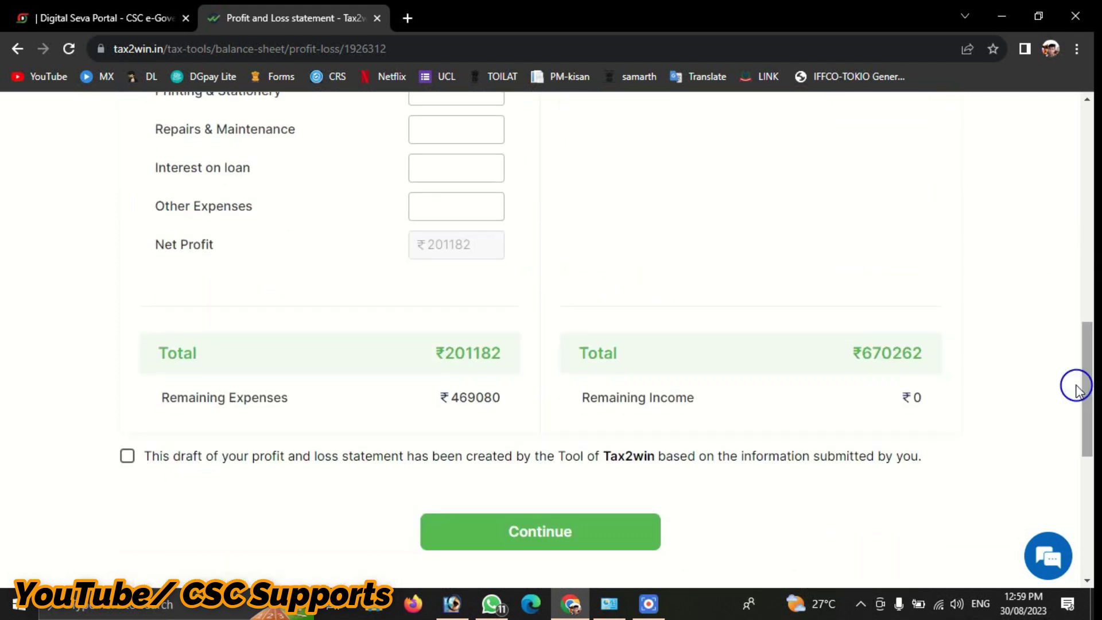
{"action": "left_click", "coordinate": [466, 402]}
{"action": "double_click", "coordinate": [466, 402]}
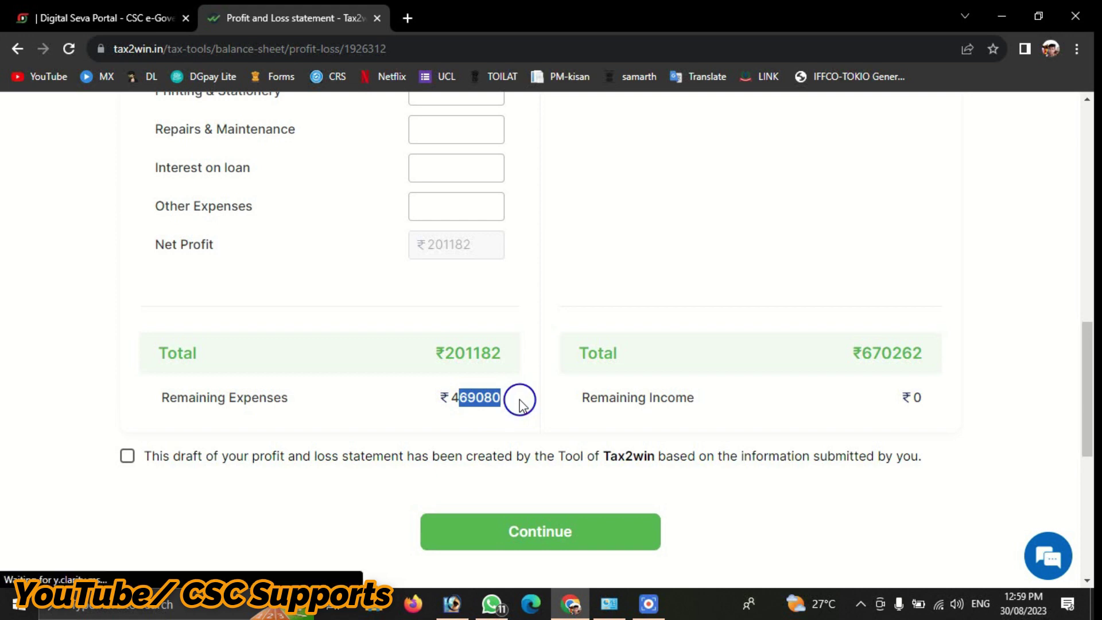
{"action": "left_click", "coordinate": [513, 396]}
{"action": "left_click", "coordinate": [913, 398]}
{"action": "scroll", "coordinate": [436, 422], "scroll_direction": "up", "scroll_amount": 5}
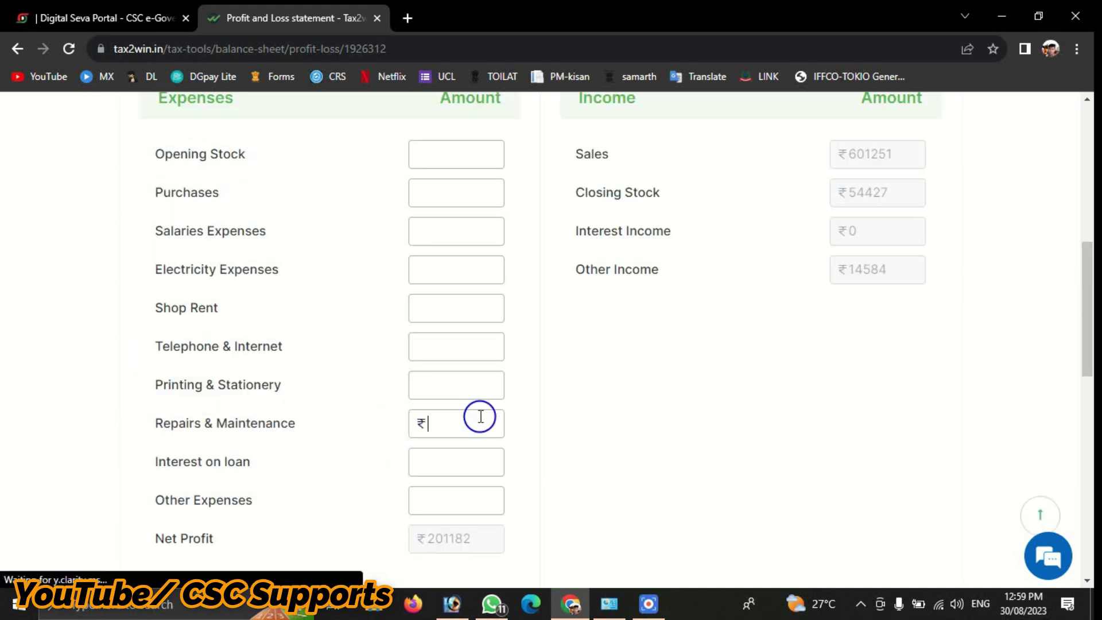
{"action": "left_click_drag", "start_coordinate": [156, 154], "coordinate": [223, 155]}
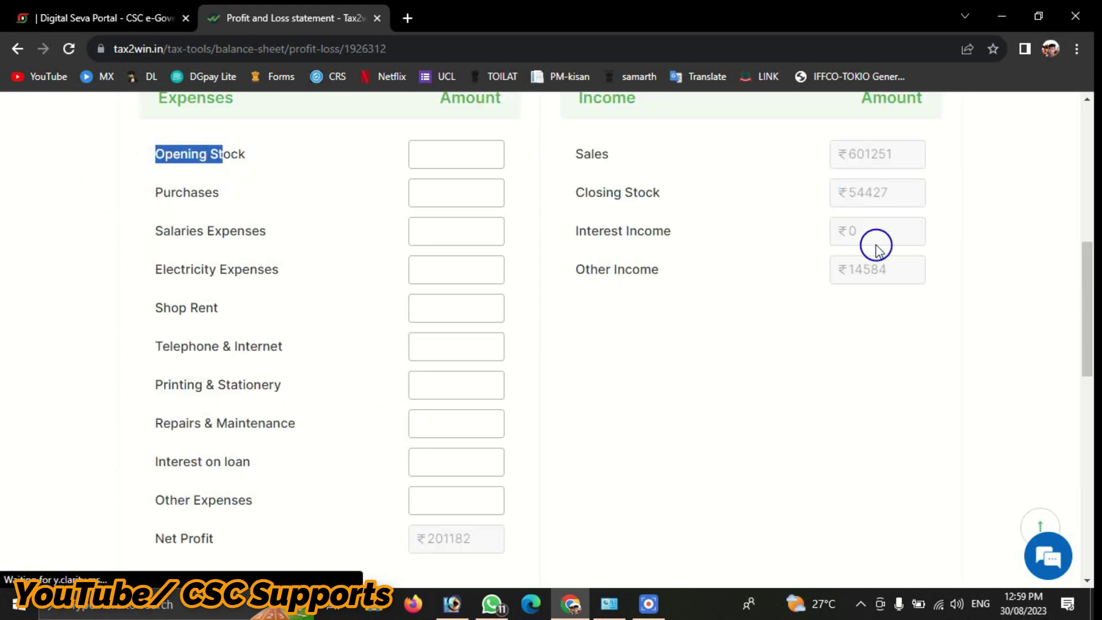
{"action": "left_click", "coordinate": [441, 153]}
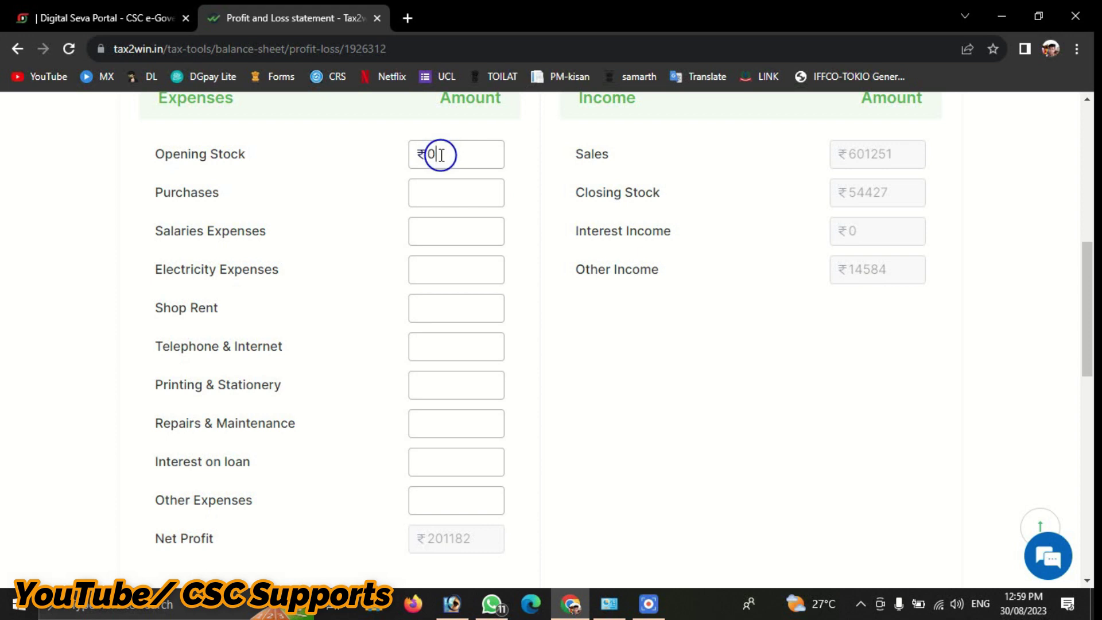
{"action": "left_click", "coordinate": [449, 192]}
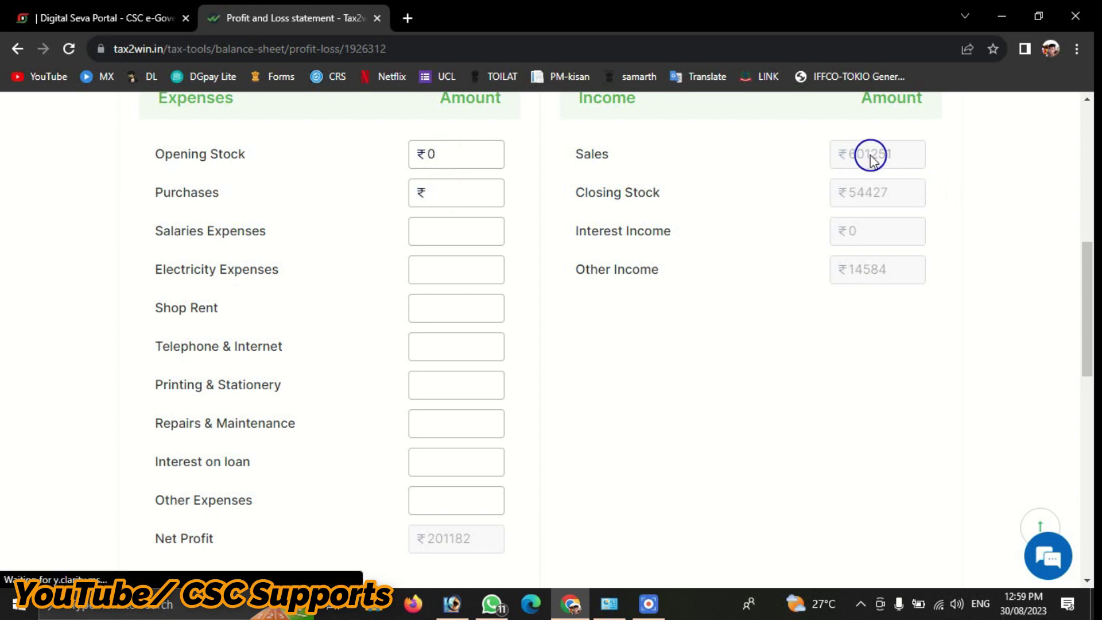
{"action": "left_click", "coordinate": [495, 194]}
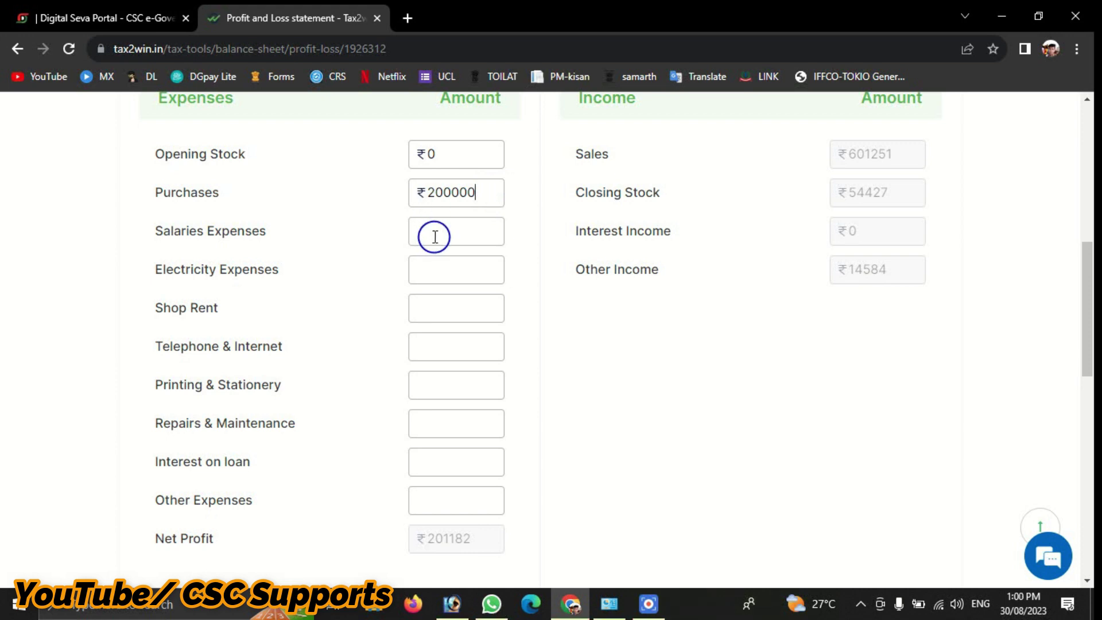
Enter Salaries, Electricity, Shop Rent, Telephone, Printing, Repairs and Interest on loan amounts.
{"action": "left_click", "coordinate": [436, 236]}
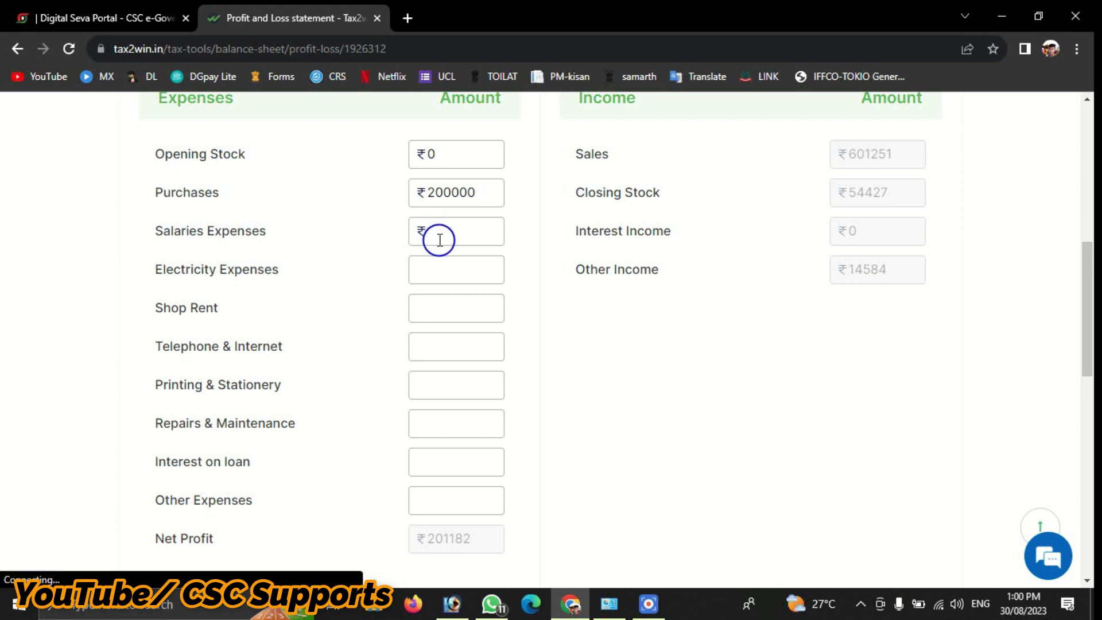
{"action": "type", "text": "10000"}
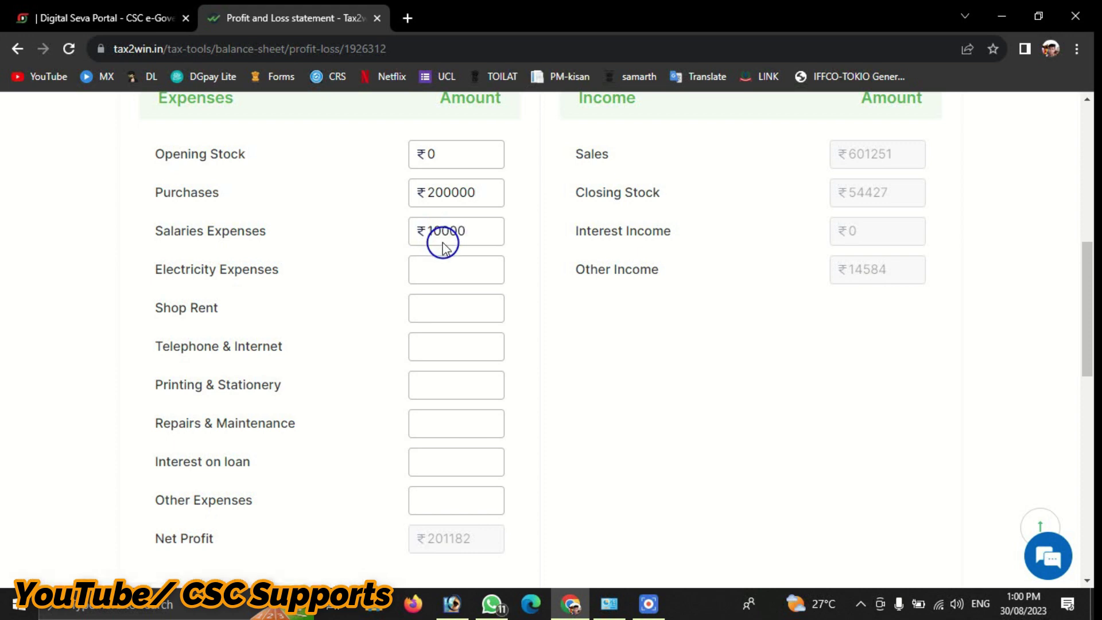
{"action": "key", "text": "BackSpace"}
{"action": "left_click", "coordinate": [465, 272]}
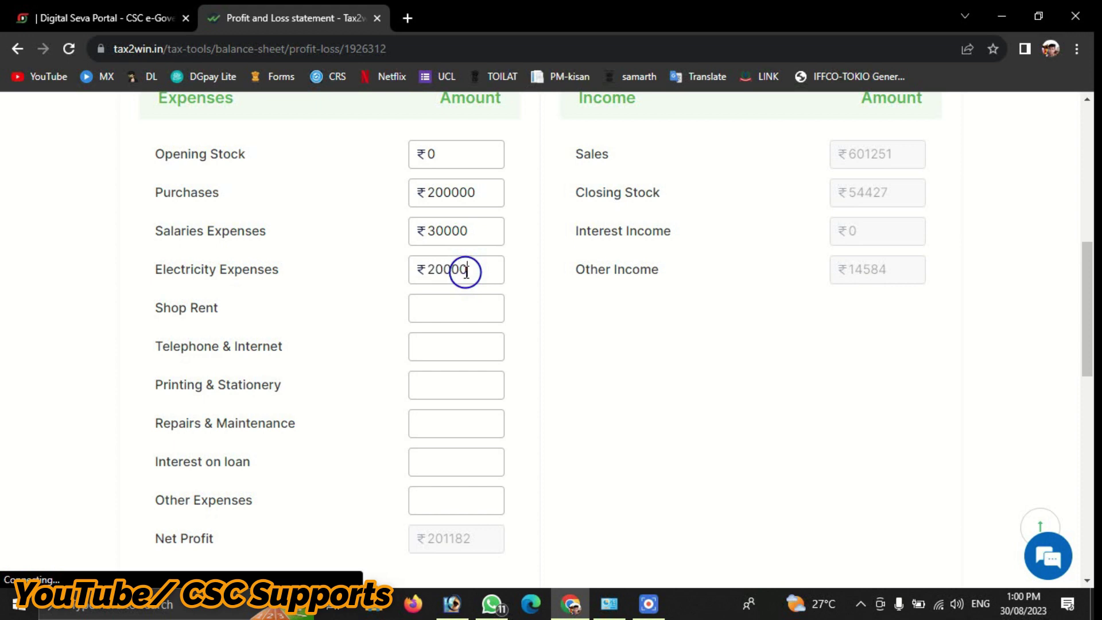
{"action": "left_click", "coordinate": [452, 311]}
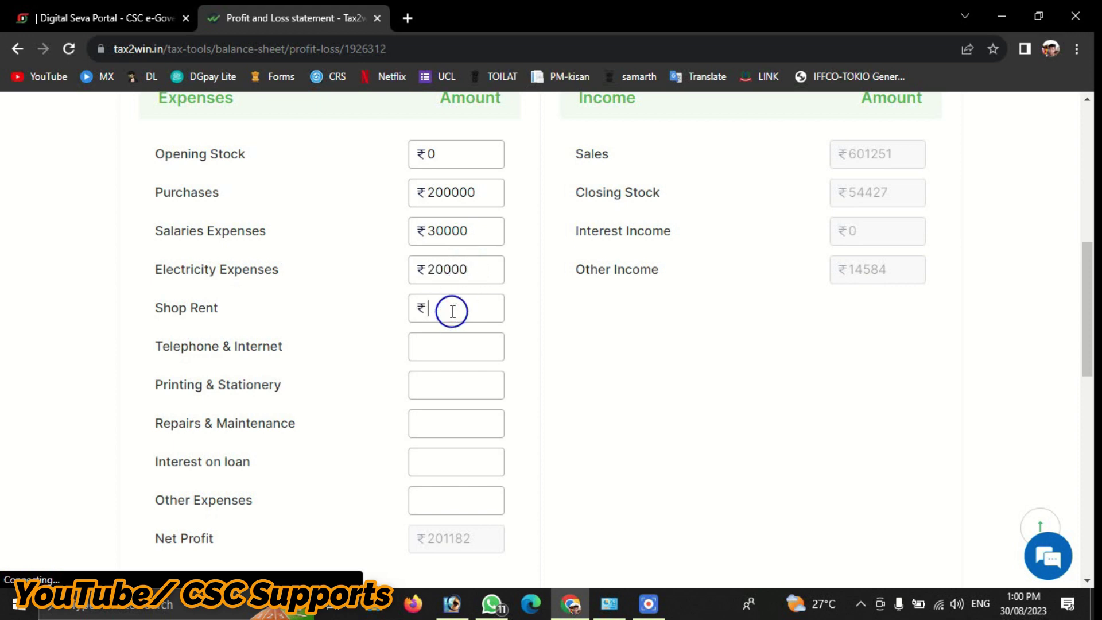
{"action": "type", "text": "0"}
{"action": "key", "text": "BackSpace"}
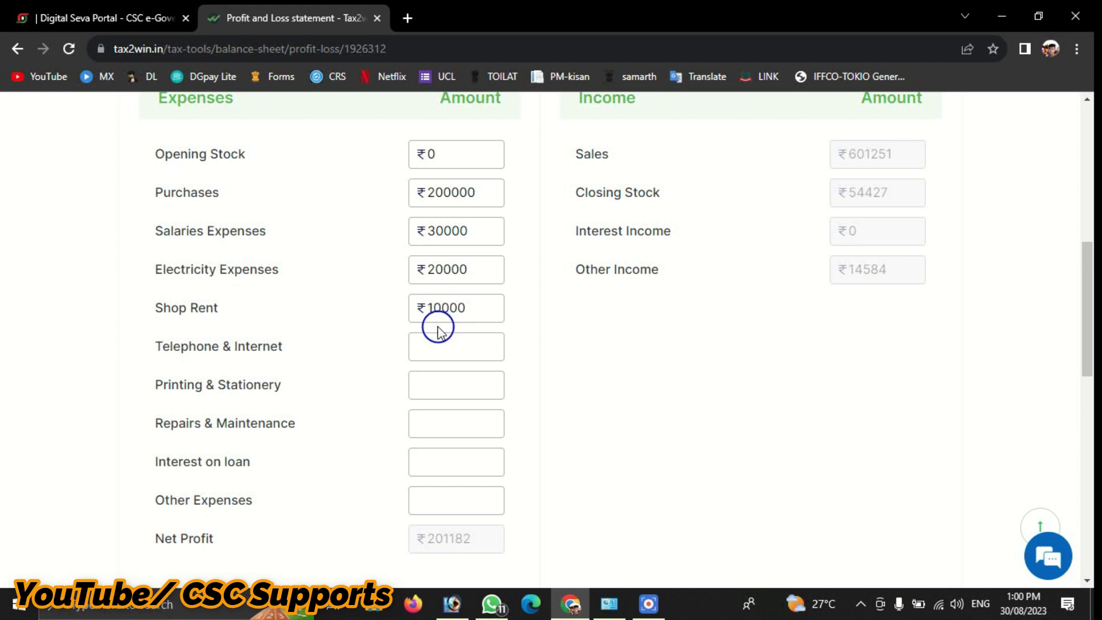
{"action": "left_click", "coordinate": [458, 351]}
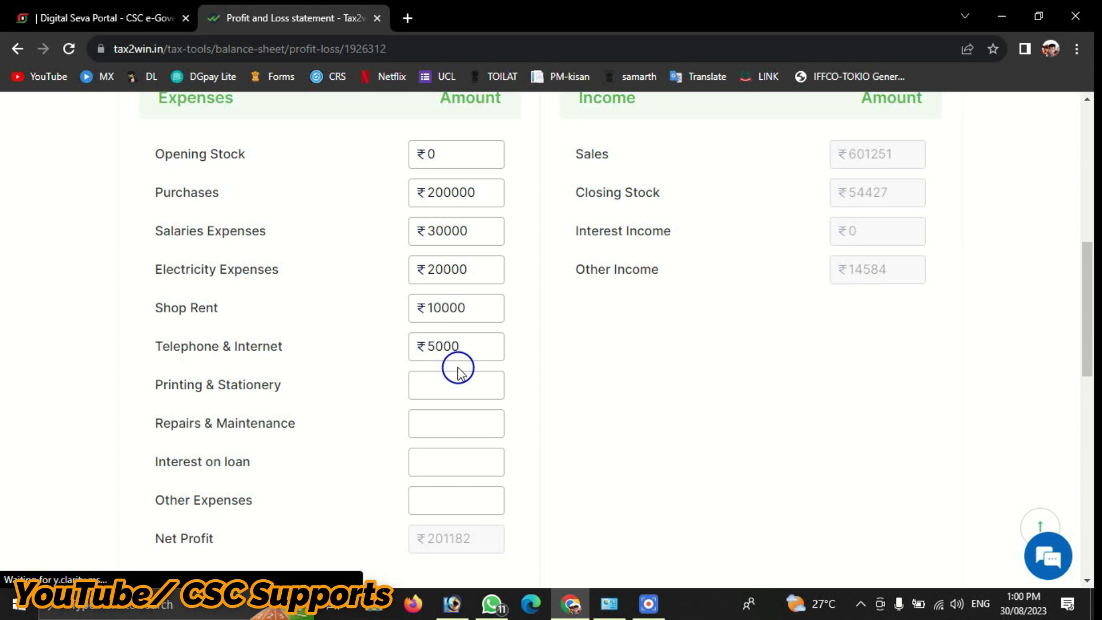
{"action": "left_click", "coordinate": [466, 393]}
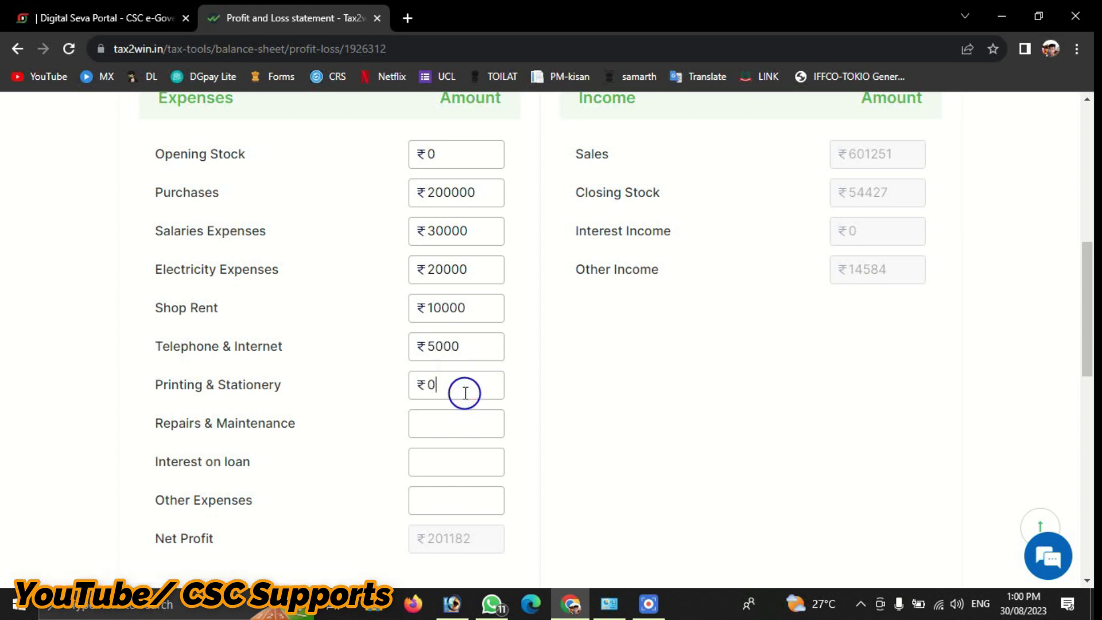
{"action": "left_click", "coordinate": [420, 428]}
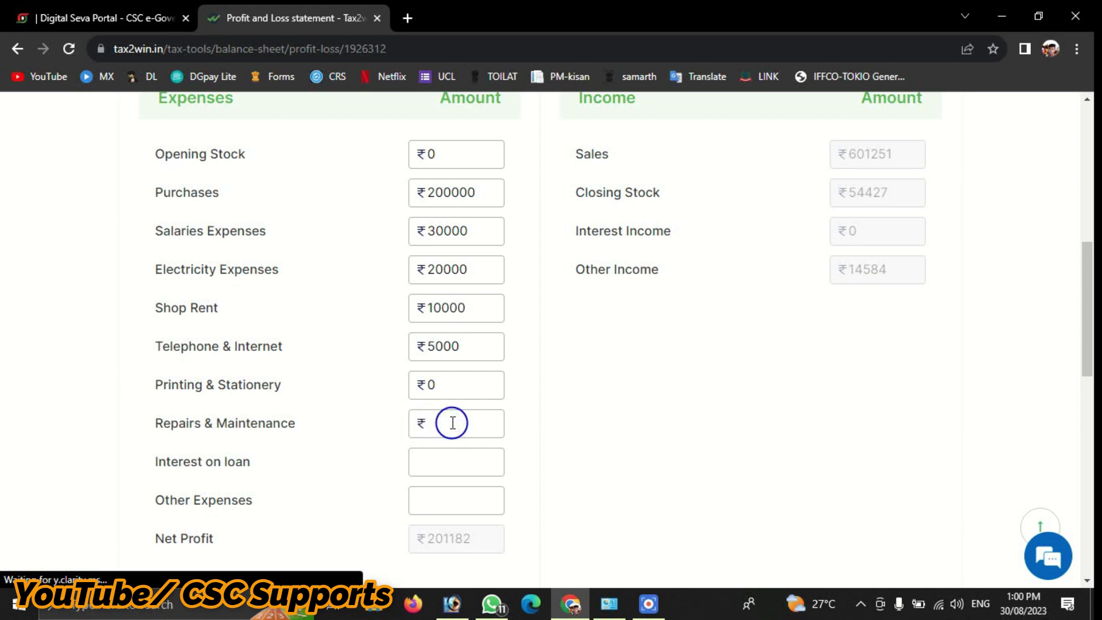
{"action": "type", "text": "0"}
{"action": "left_click", "coordinate": [459, 462]}
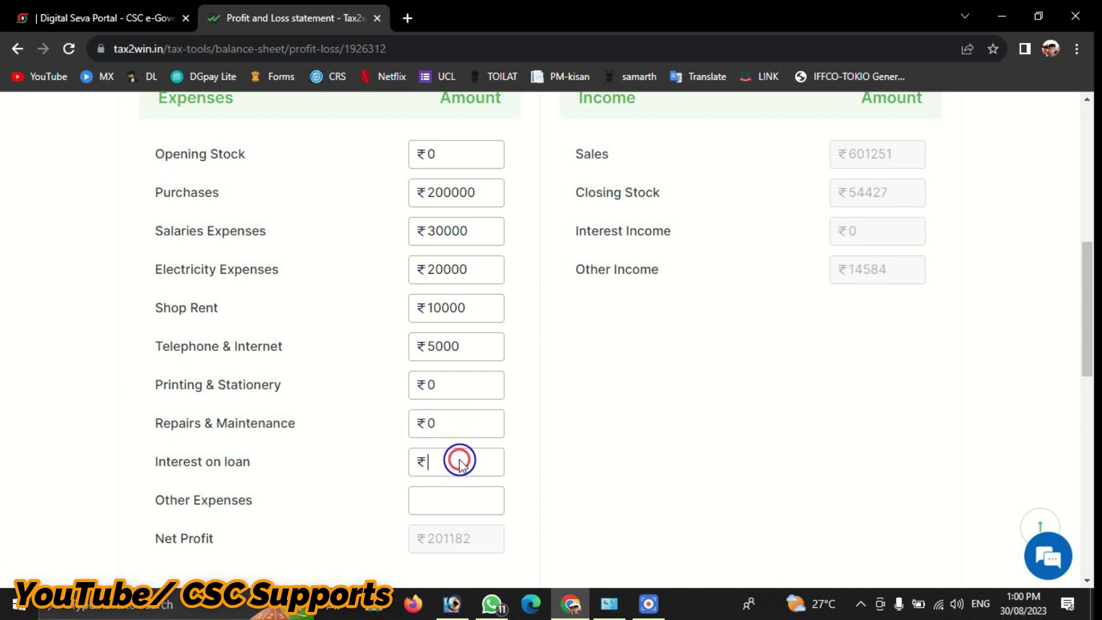
{"action": "type", "text": "0"}
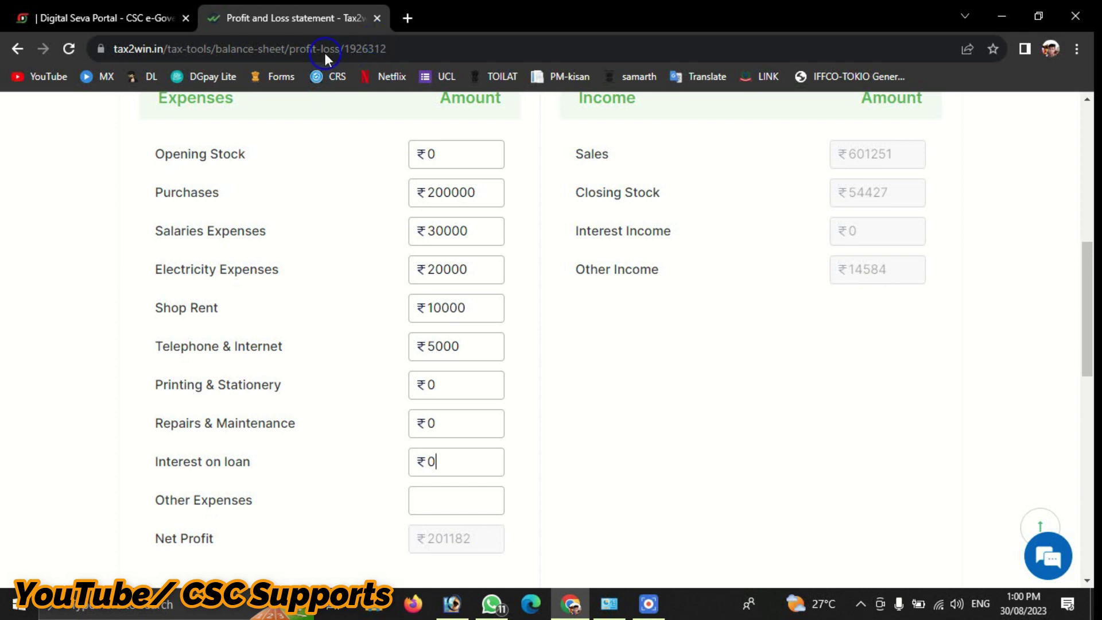
Enter 4080 as Other Expenses.
{"action": "scroll", "coordinate": [413, 352], "scroll_direction": "down", "scroll_amount": 1}
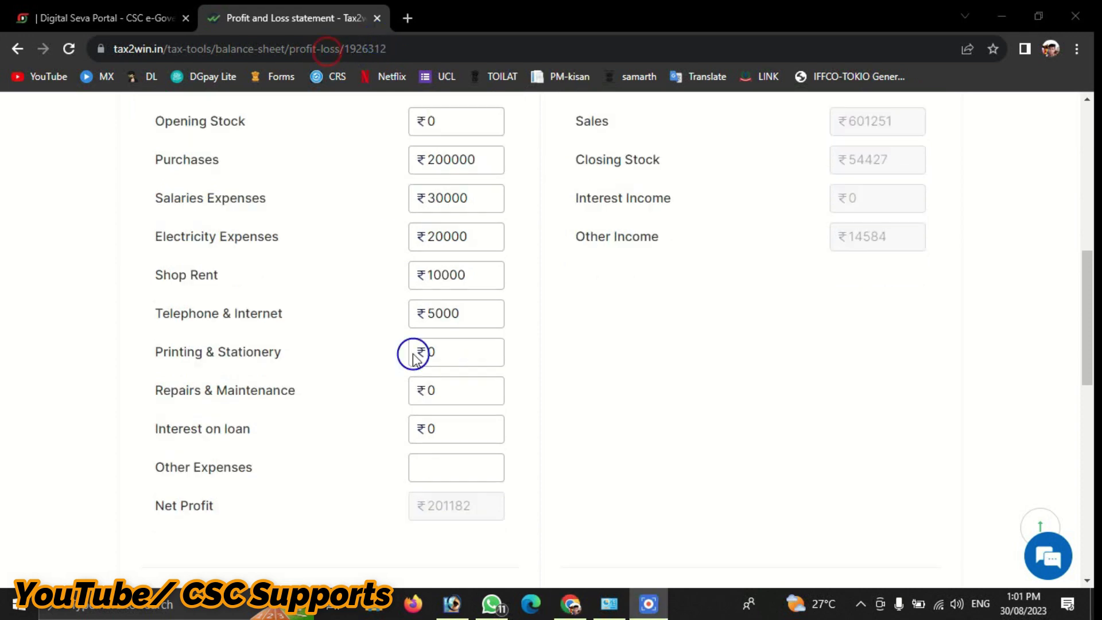
{"action": "left_click", "coordinate": [438, 471]}
{"action": "scroll", "coordinate": [437, 471], "scroll_direction": "down", "scroll_amount": 3}
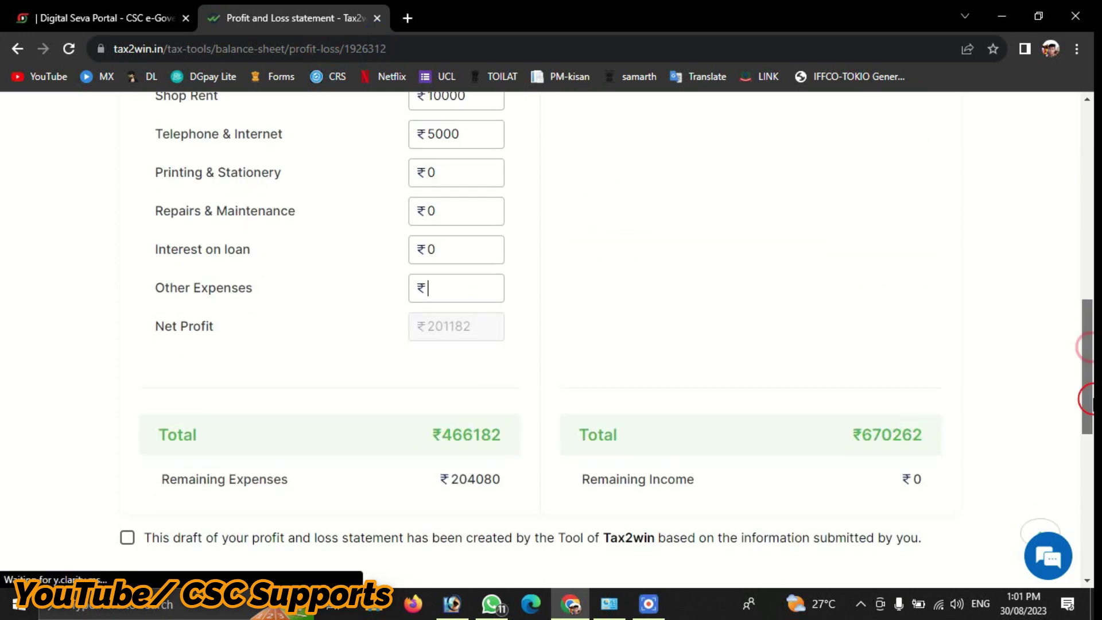
{"action": "type", "text": "4080"}
{"action": "scroll", "coordinate": [450, 259], "scroll_direction": "up", "scroll_amount": 5}
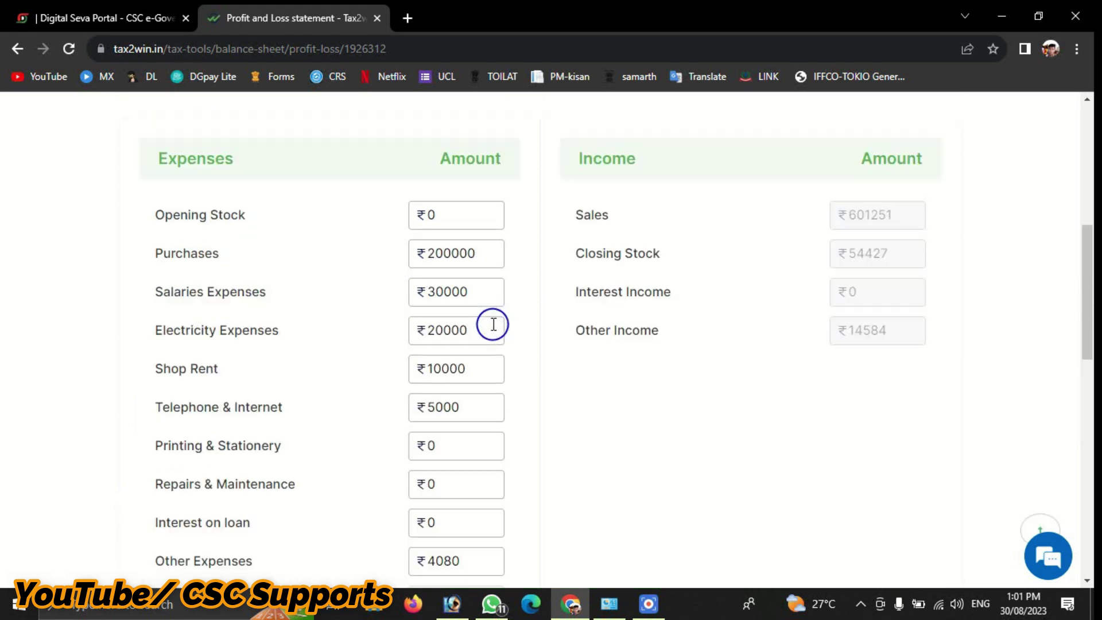
Correct Purchases to 400000, balancing both totals at ₹670262, and tick the disclaimer.
{"action": "left_click", "coordinate": [430, 253]}
{"action": "key", "text": "Delete"}
{"action": "type", "text": "4"}
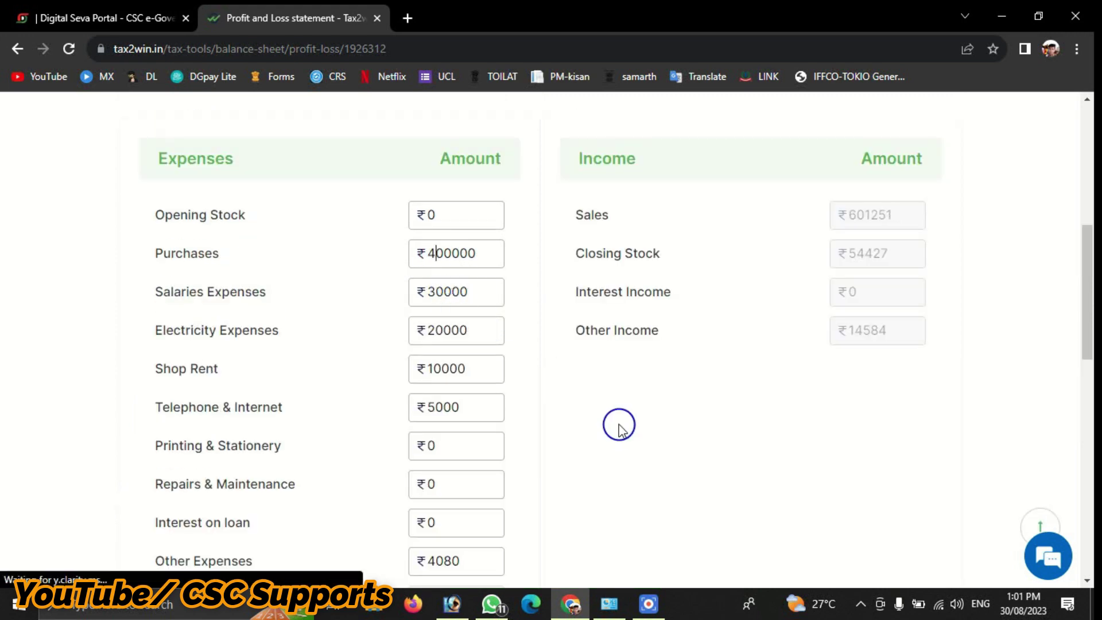
{"action": "scroll", "coordinate": [486, 431], "scroll_direction": "down", "scroll_amount": 1}
{"action": "left_click", "coordinate": [486, 431]}
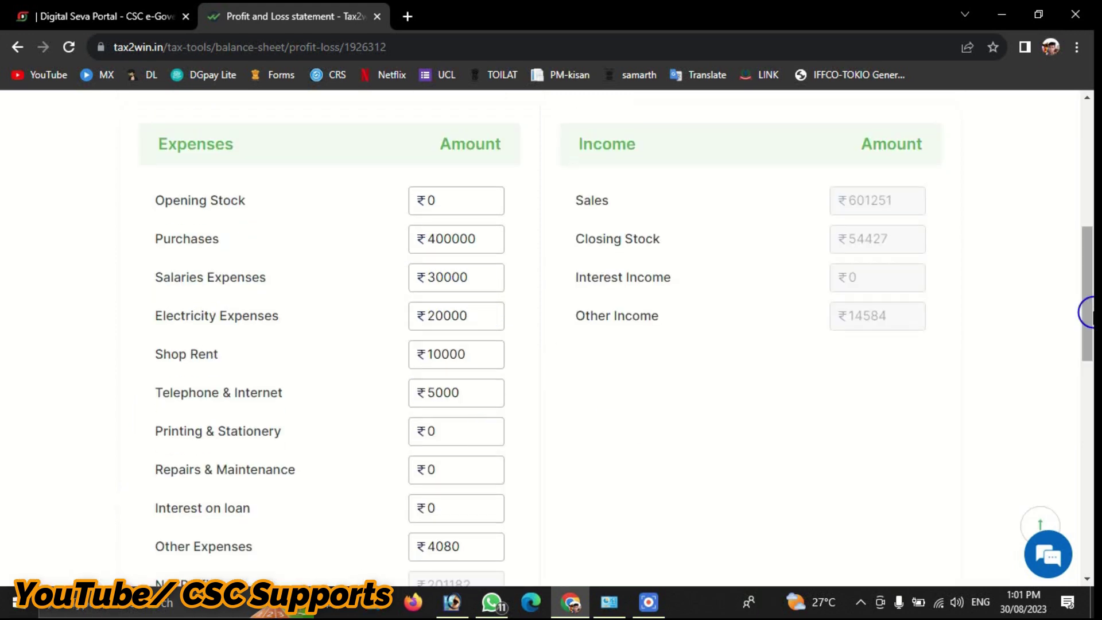
{"action": "left_click_drag", "start_coordinate": [1090, 312], "coordinate": [1089, 416]}
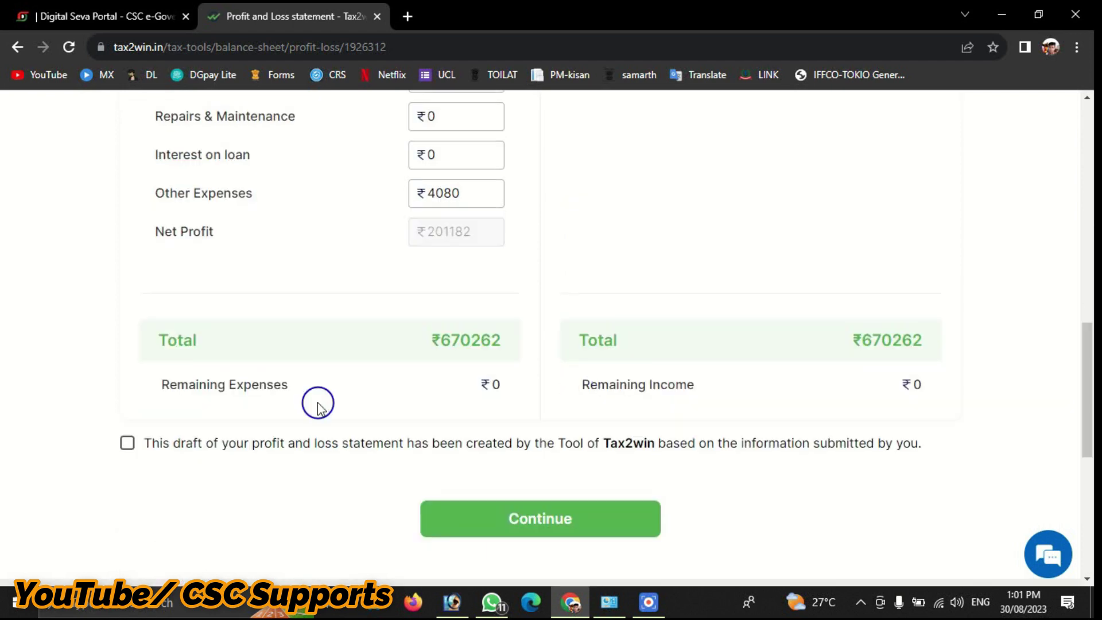
{"action": "left_click", "coordinate": [127, 444]}
Submit the profit and loss statement and start the balance sheet at Total Capital.
{"action": "left_click", "coordinate": [512, 522]}
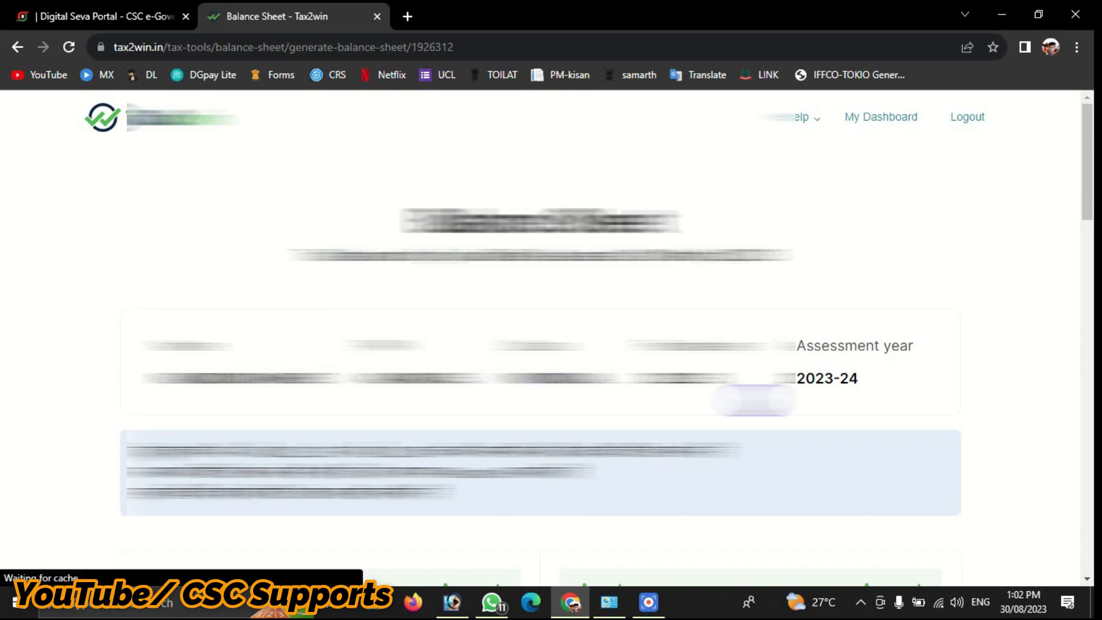
{"action": "left_click_drag", "start_coordinate": [1089, 178], "coordinate": [1090, 293]}
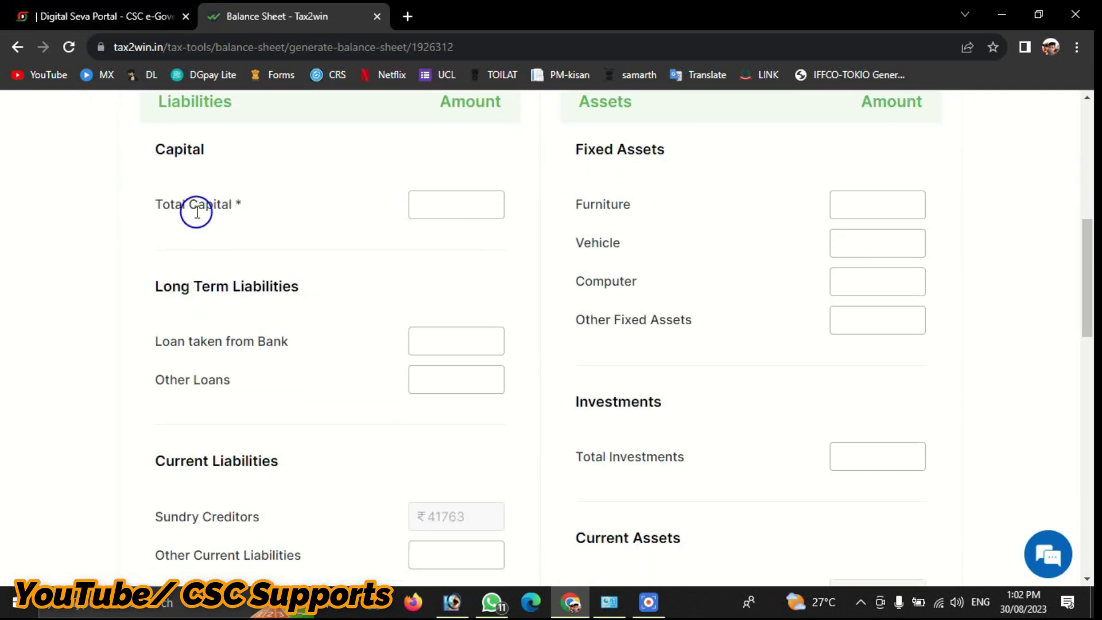
{"action": "left_click", "coordinate": [438, 204]}
{"action": "left_click_drag", "start_coordinate": [1089, 270], "coordinate": [1089, 405]}
{"action": "left_click_drag", "start_coordinate": [456, 425], "coordinate": [500, 424]}
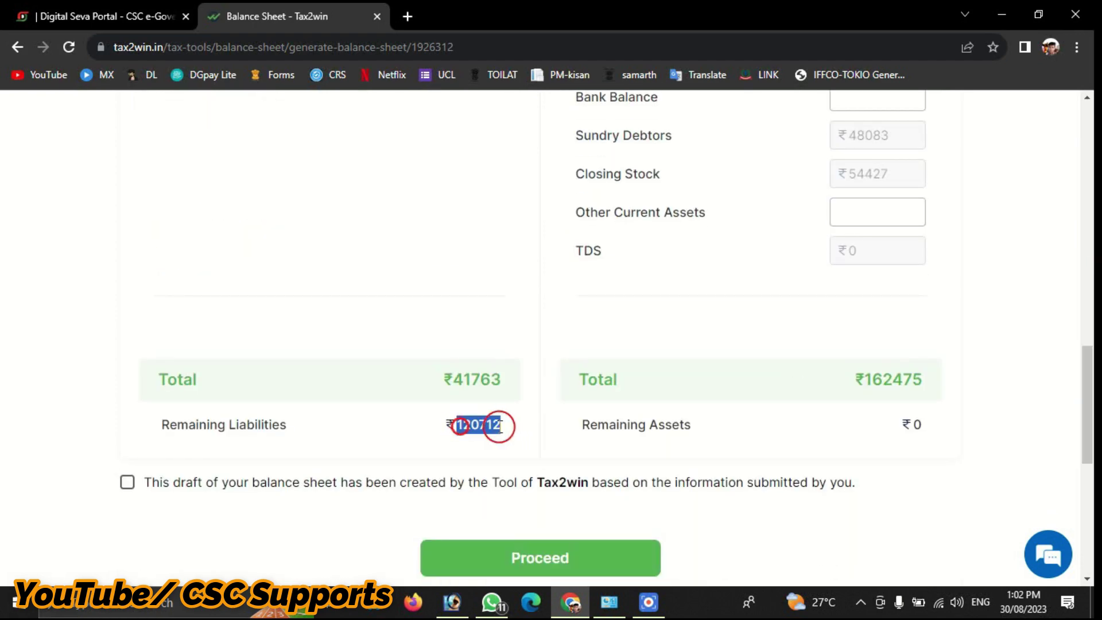
{"action": "left_click_drag", "start_coordinate": [1090, 406], "coordinate": [1088, 260]}
Enter fixed assets: Furniture 0, Computer 100 and Other Fixed Assets 10000.
{"action": "left_click", "coordinate": [856, 265]}
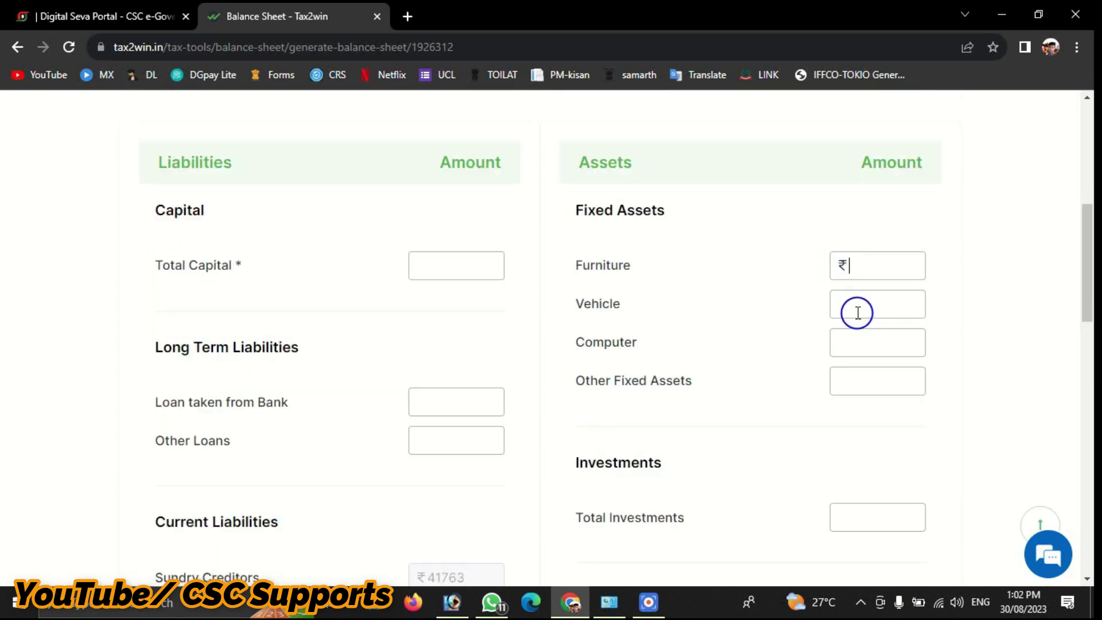
{"action": "type", "text": "0"}
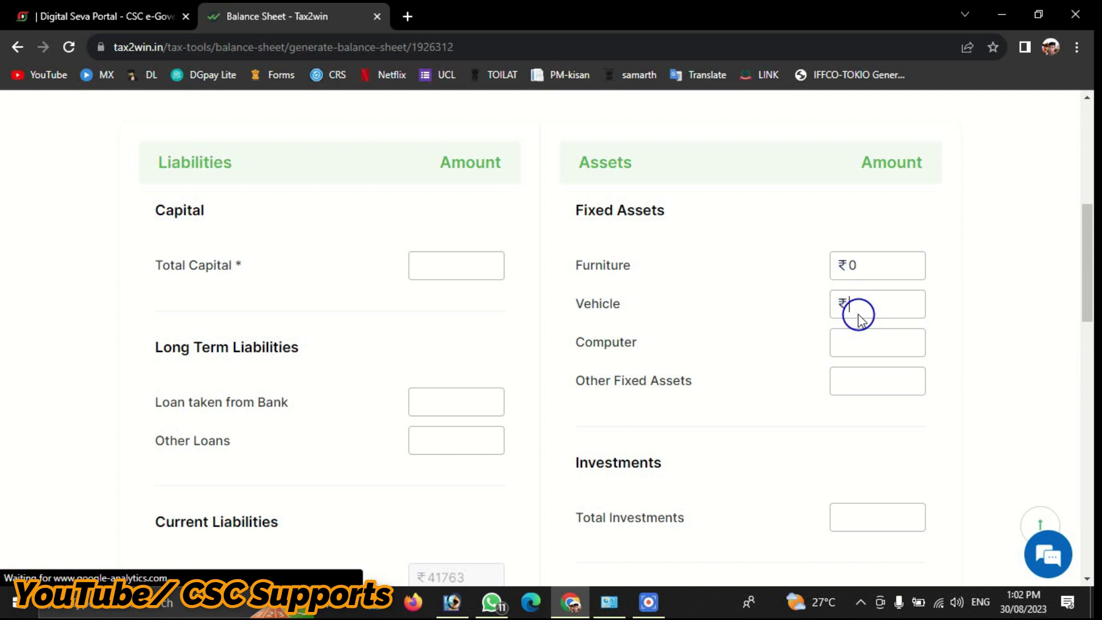
{"action": "type", "text": "0"}
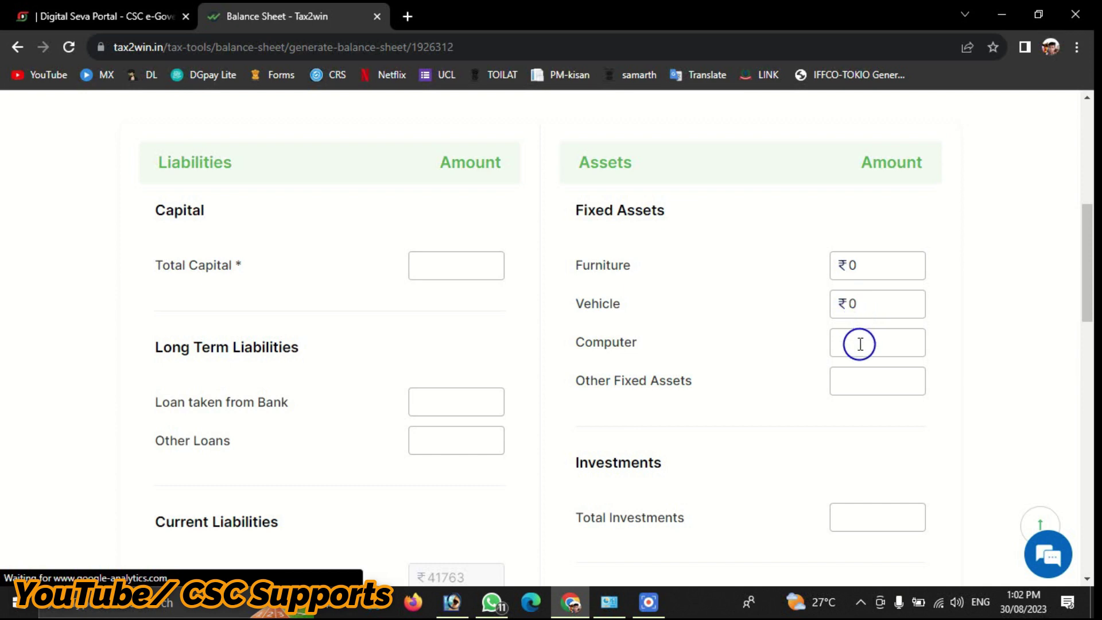
{"action": "left_click", "coordinate": [862, 344]}
{"action": "type", "text": "100"}
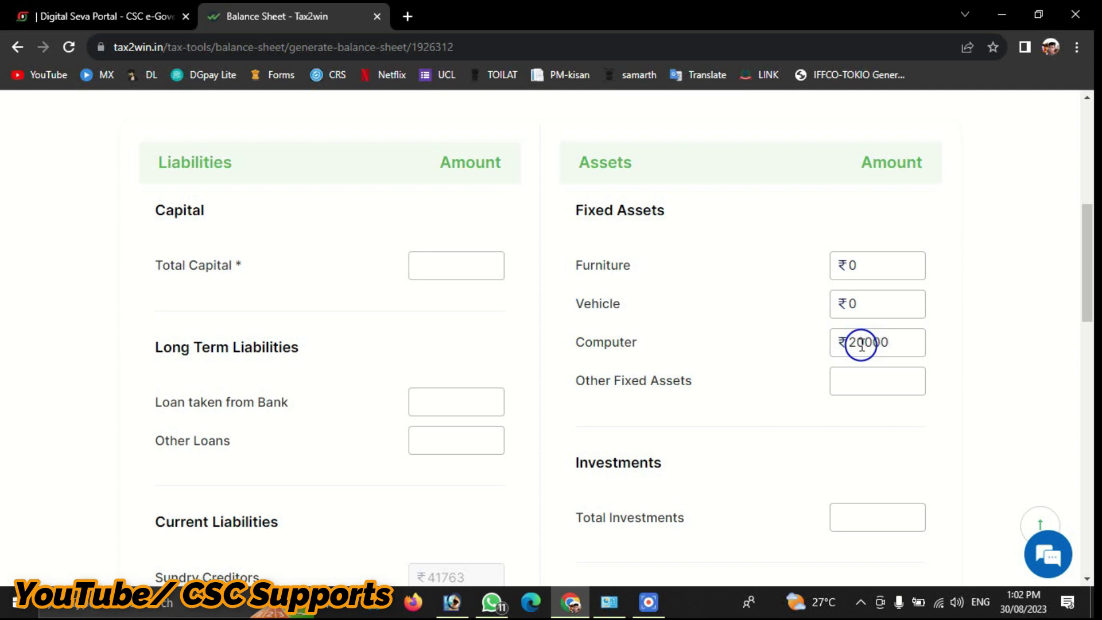
{"action": "left_click", "coordinate": [876, 385]}
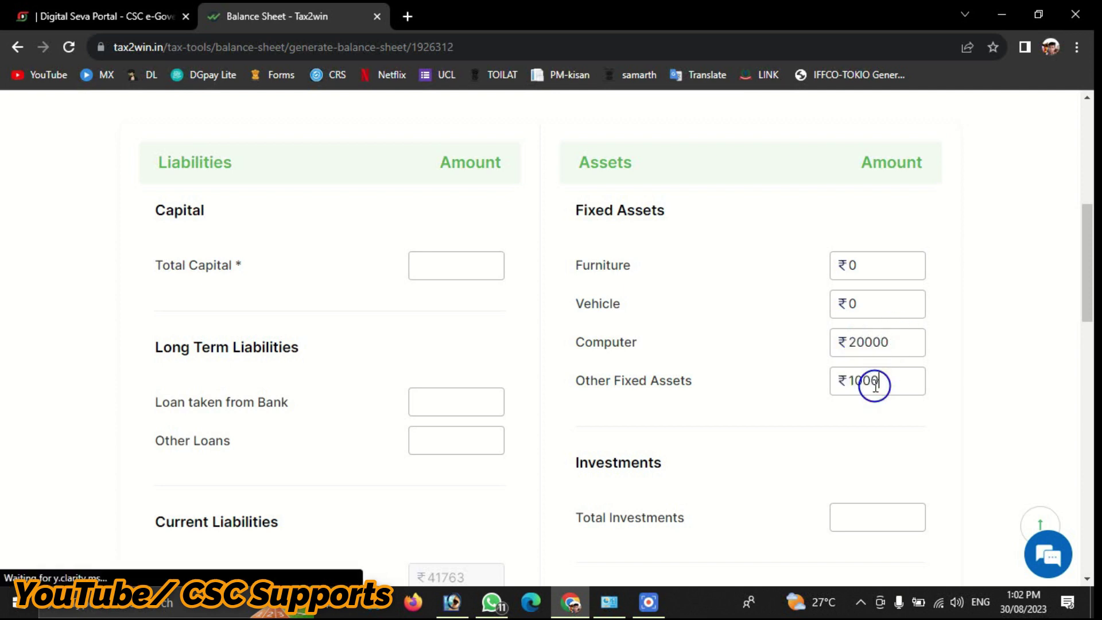
{"action": "type", "text": "10000"}
Enter Total Investments 50000 and Bank Balance 10000.
{"action": "left_click_drag", "start_coordinate": [1089, 303], "coordinate": [1088, 353]}
{"action": "left_click", "coordinate": [870, 305]}
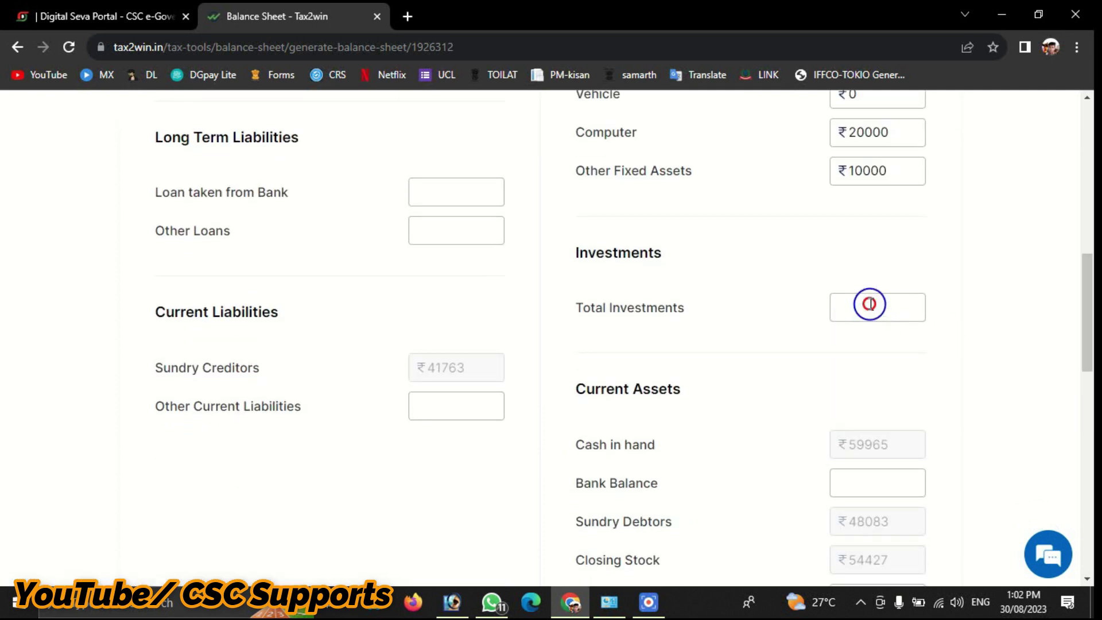
{"action": "type", "text": "50000"}
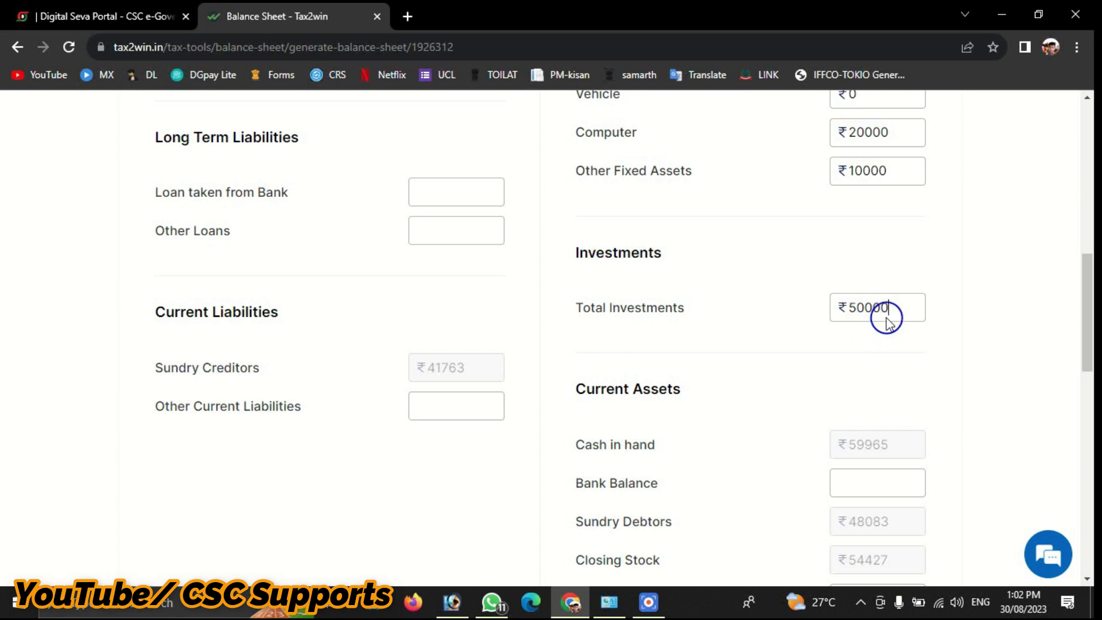
{"action": "left_click_drag", "start_coordinate": [1090, 316], "coordinate": [1090, 364]}
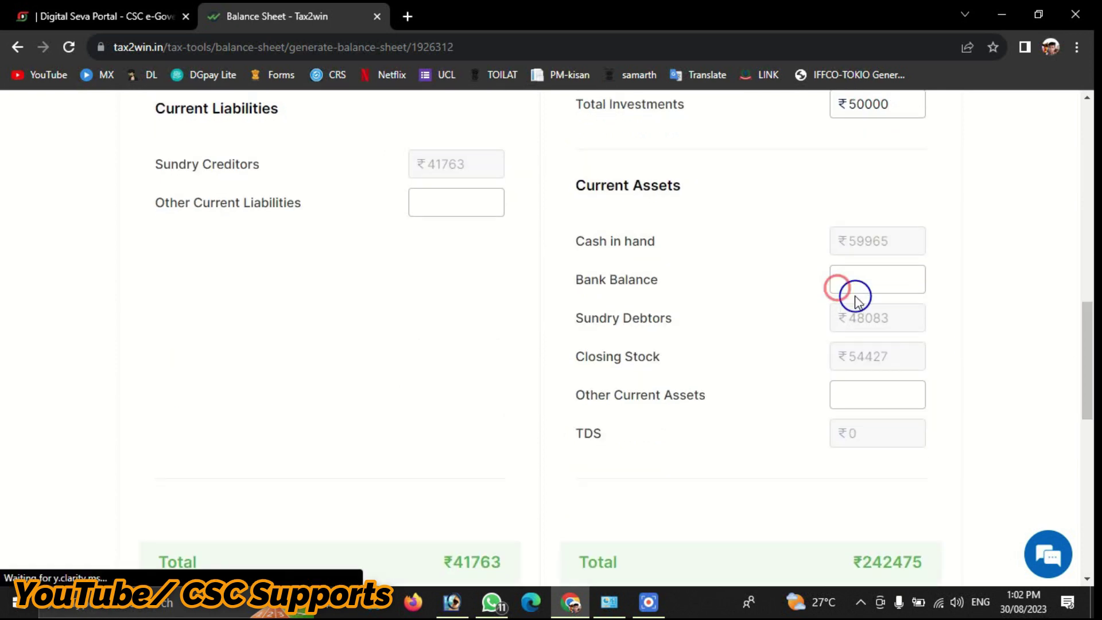
{"action": "left_click", "coordinate": [865, 280]}
{"action": "type", "text": "10000"}
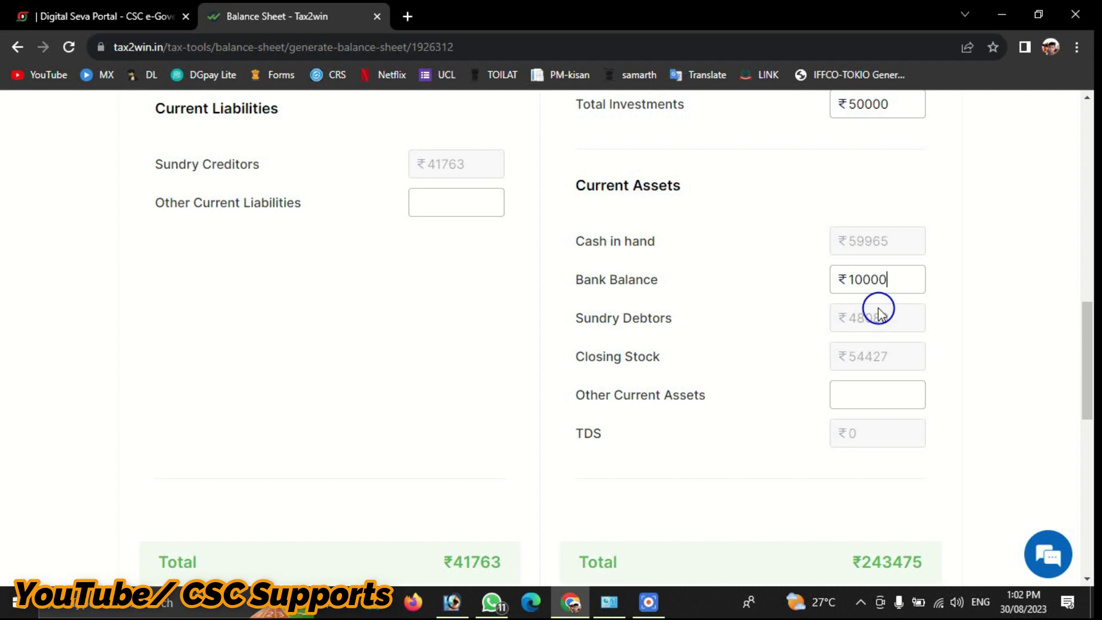
Enter 0 for Other Current Assets, Other Current Liabilities, Other Loans and Loan taken from Bank.
{"action": "left_click", "coordinate": [878, 390]}
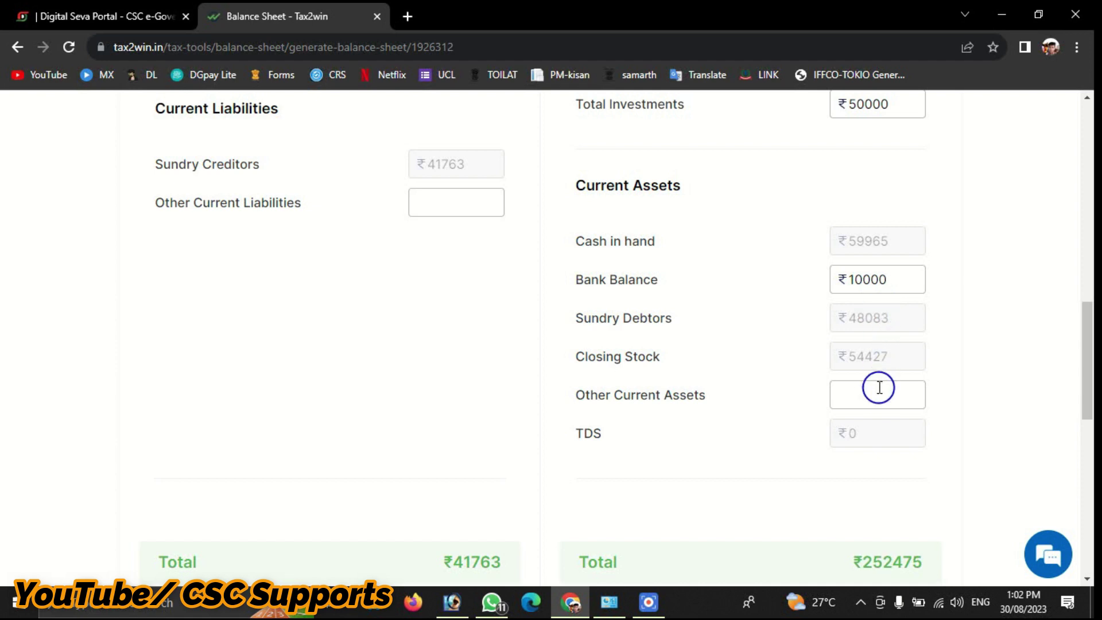
{"action": "type", "text": "0"}
{"action": "left_click_drag", "start_coordinate": [1090, 369], "coordinate": [1090, 438]}
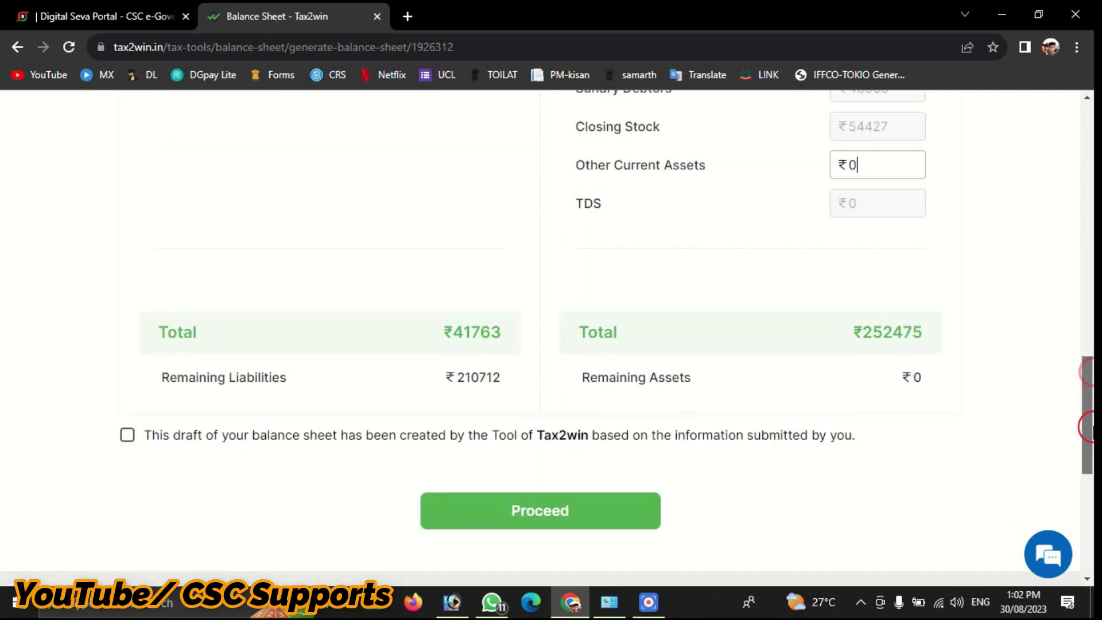
{"action": "scroll", "coordinate": [825, 379], "scroll_direction": "up", "scroll_amount": 5}
{"action": "scroll", "coordinate": [825, 379], "scroll_direction": "up", "scroll_amount": 5}
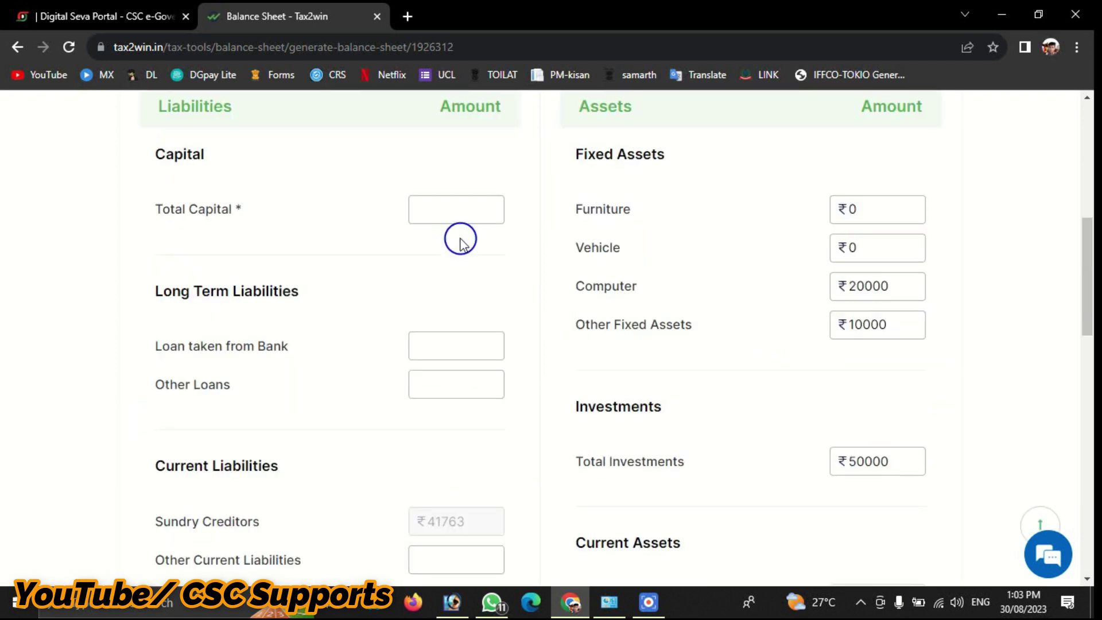
{"action": "left_click_drag", "start_coordinate": [1088, 294], "coordinate": [1090, 453]}
{"action": "left_click", "coordinate": [450, 481]}
{"action": "type", "text": "0"}
{"action": "left_click", "coordinate": [459, 309]}
{"action": "type", "text": "0"}
{"action": "left_click", "coordinate": [463, 273]}
{"action": "type", "text": "0"}
Paste the remaining 210712 into Total Capital, accept the disclaimer, and submit the ₹252475 balance sheet.
{"action": "left_click_drag", "start_coordinate": [457, 433], "coordinate": [521, 436]}
{"action": "key", "text": "ctrl+c"}
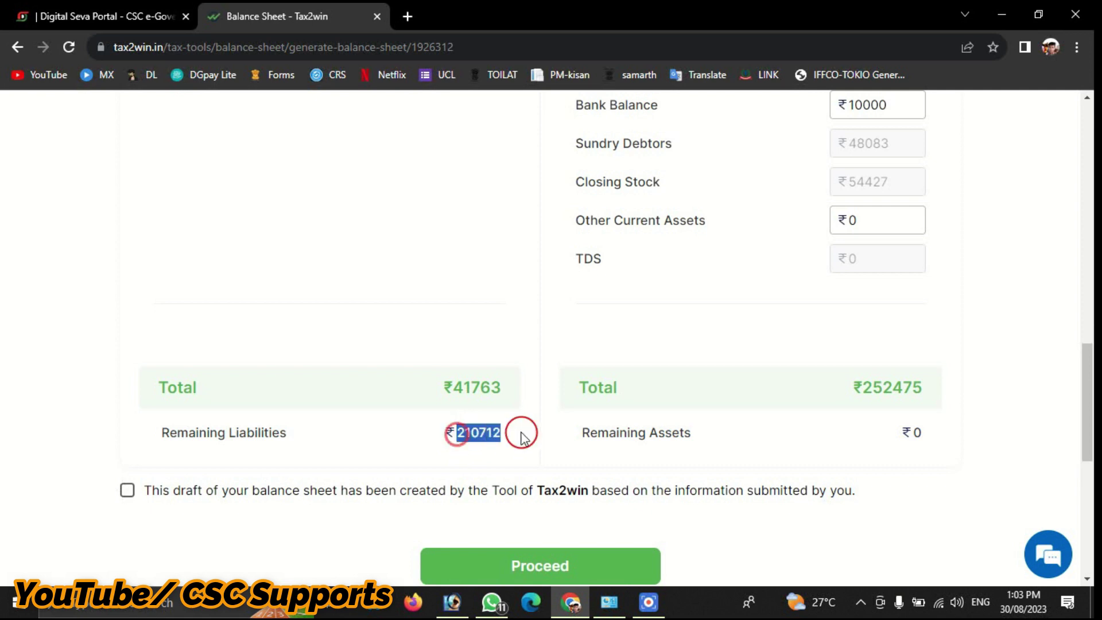
{"action": "mouse_move", "coordinate": [1090, 436]}
{"action": "left_mouse_down"}
{"action": "mouse_move", "coordinate": [1091, 326]}
{"action": "mouse_move", "coordinate": [1086, 443]}
{"action": "left_mouse_up"}
{"action": "left_click", "coordinate": [446, 147]}
{"action": "key", "text": "ctrl+v"}
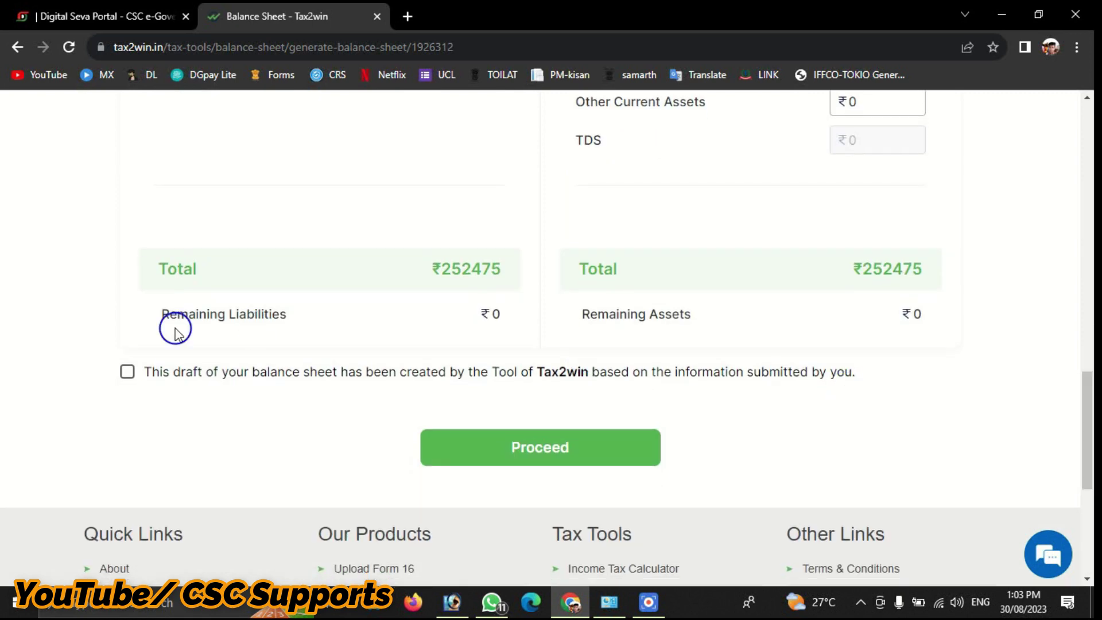
{"action": "left_click", "coordinate": [127, 372]}
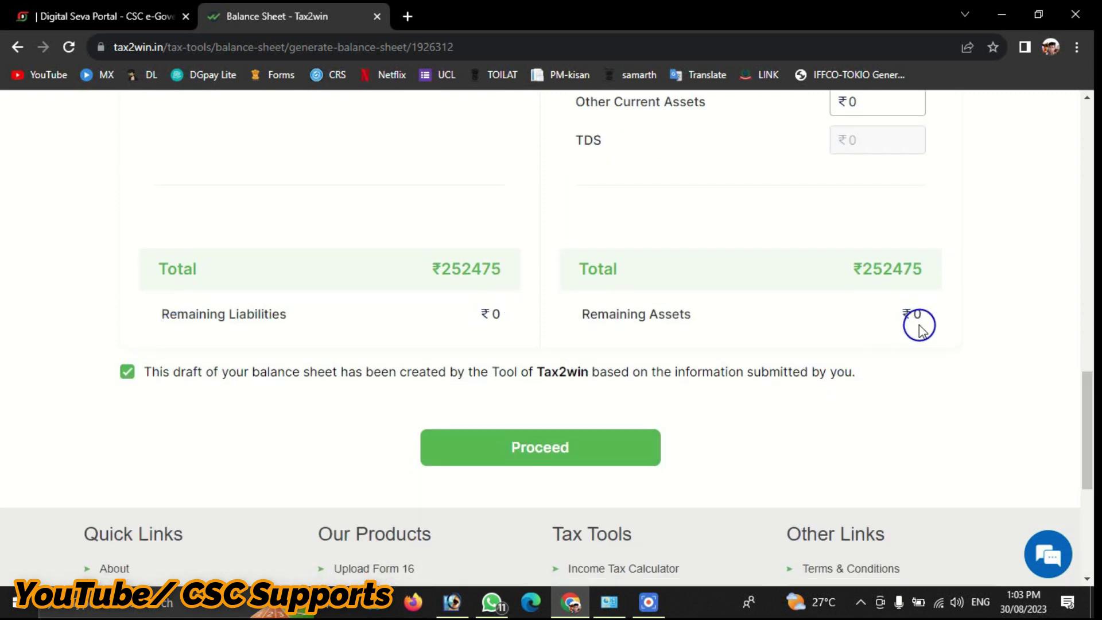
{"action": "left_click", "coordinate": [507, 454]}
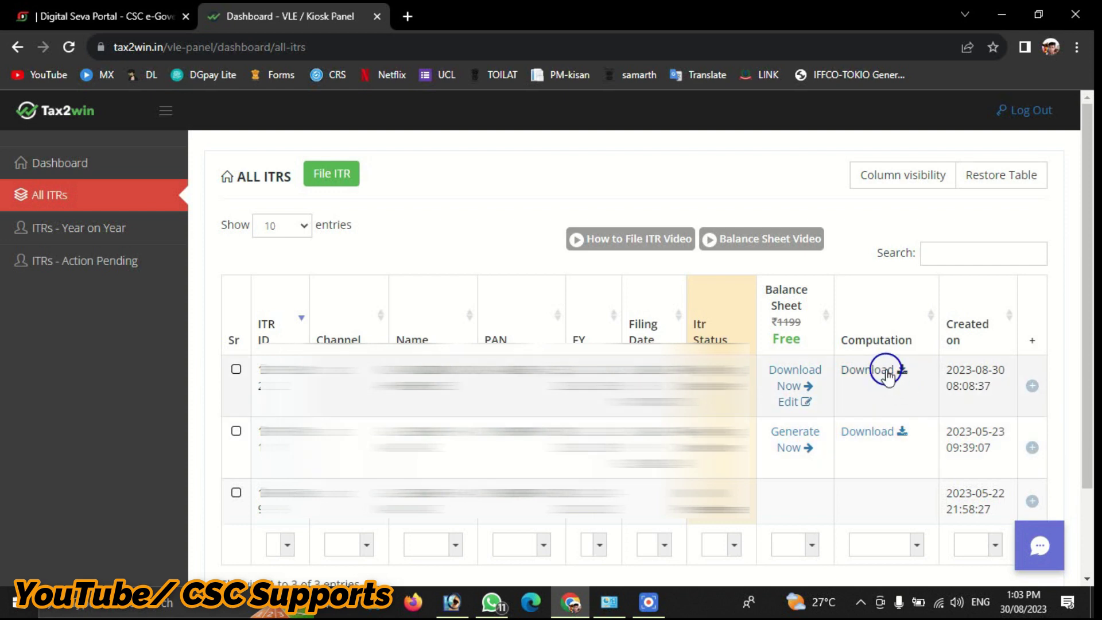
Download the latest ITR's detailed computation PDF (9.6 KB) and show Chrome's downloads list.
{"action": "left_click", "coordinate": [886, 370]}
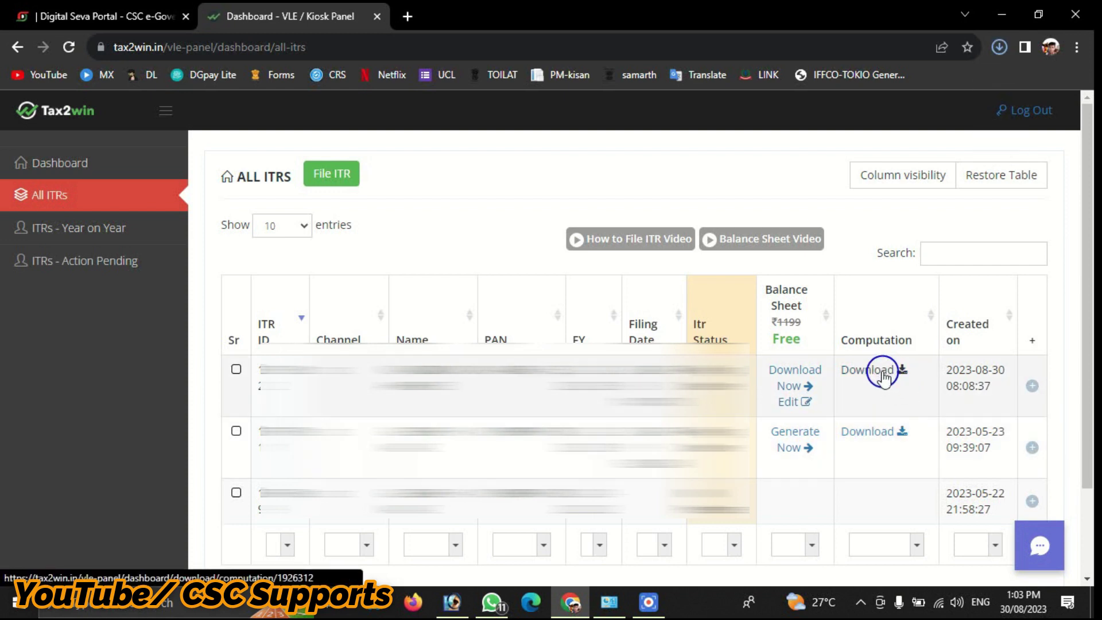
{"action": "left_click", "coordinate": [880, 376]}
{"action": "key", "text": "ctrl+j"}
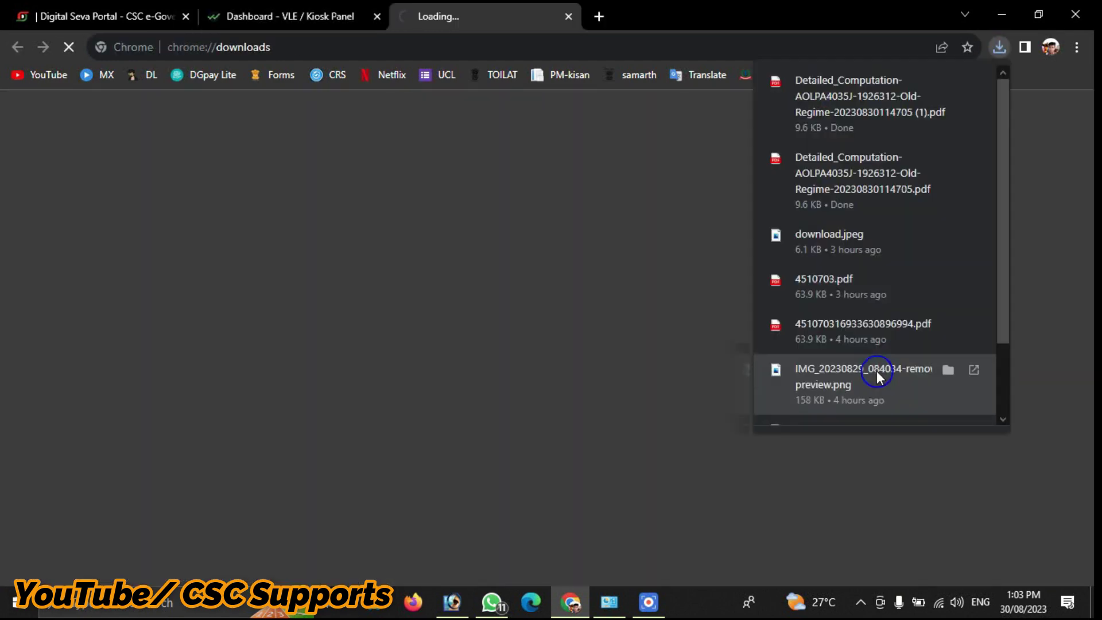
Review the 3-page Detailed_Computation PDF, close it and the Downloads tab, return to Dashboard.
{"action": "left_click", "coordinate": [418, 211]}
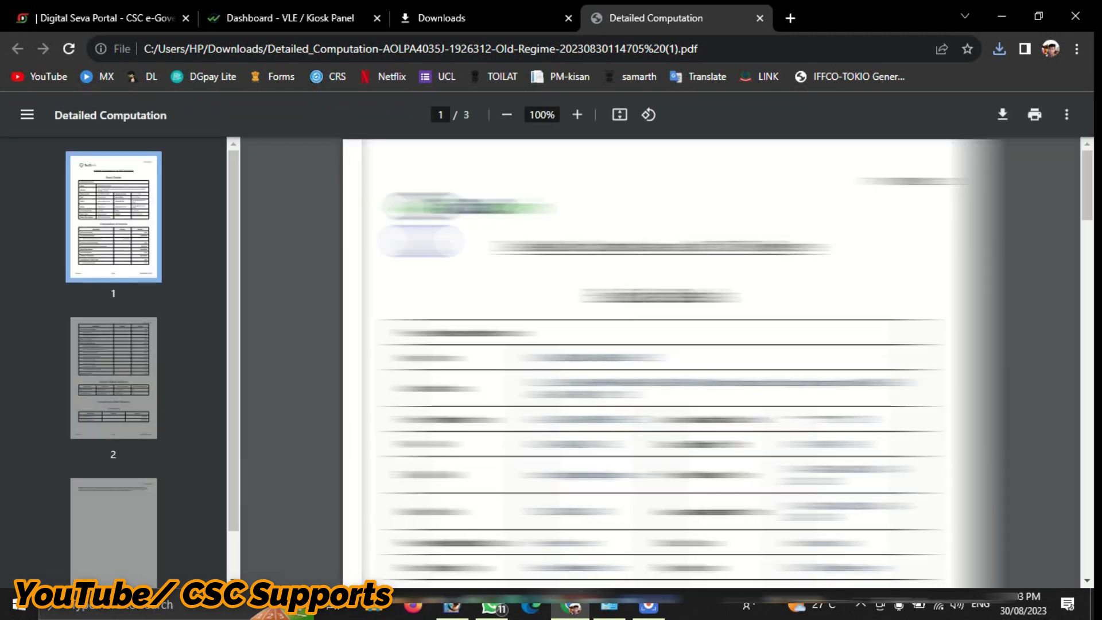
{"action": "key", "text": "ctrl+shift+Tab"}
{"action": "key", "text": "ctrl+shift+Tab"}
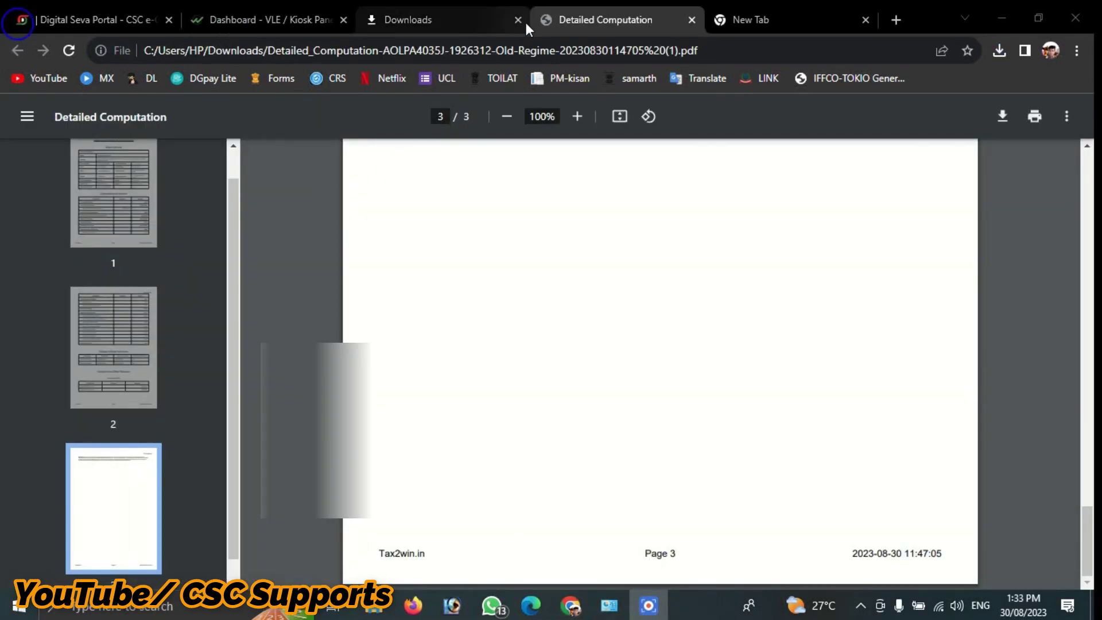
{"action": "left_click", "coordinate": [524, 21]}
{"action": "left_click", "coordinate": [519, 20]}
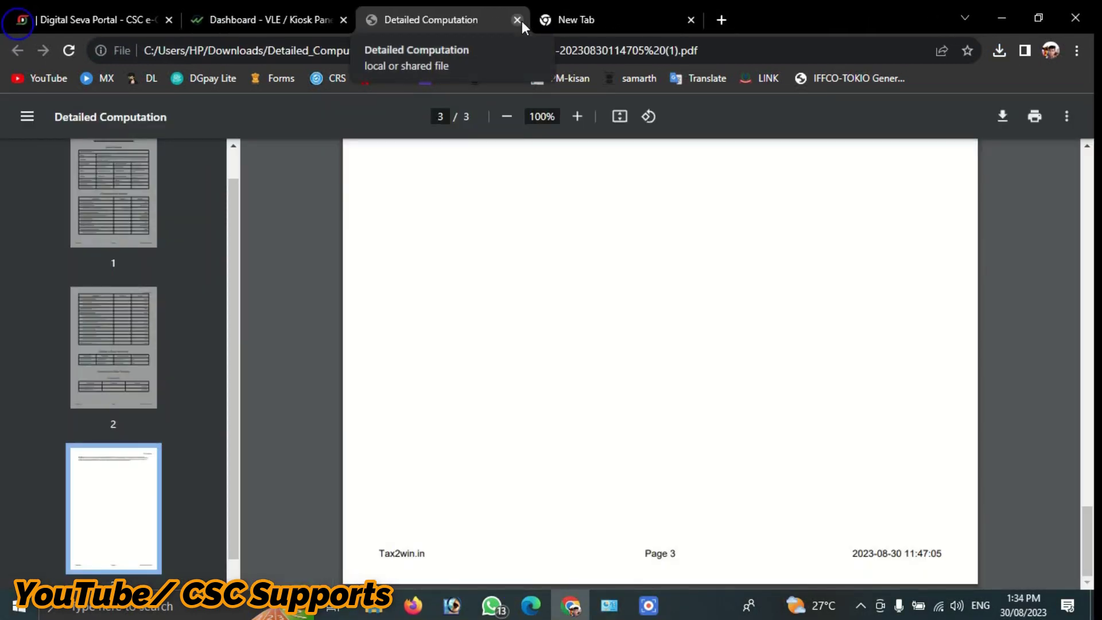
{"action": "left_click", "coordinate": [522, 20]}
{"action": "left_click", "coordinate": [268, 9]}
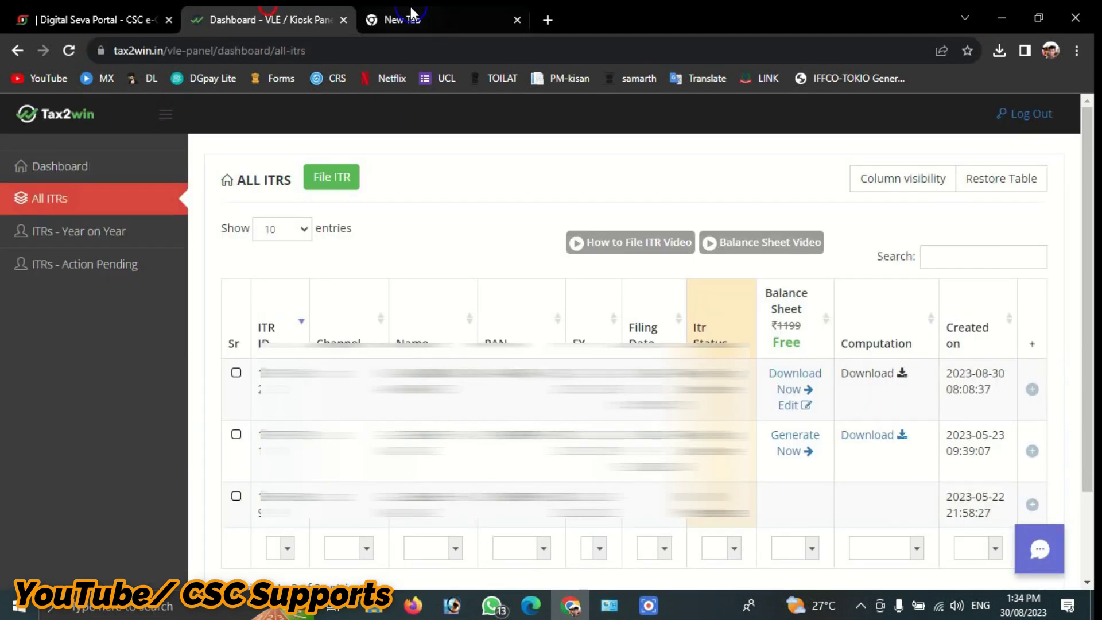
Clear the leftover '8+3 *3' address text and close the unused New Tab.
{"action": "left_click", "coordinate": [484, 13]}
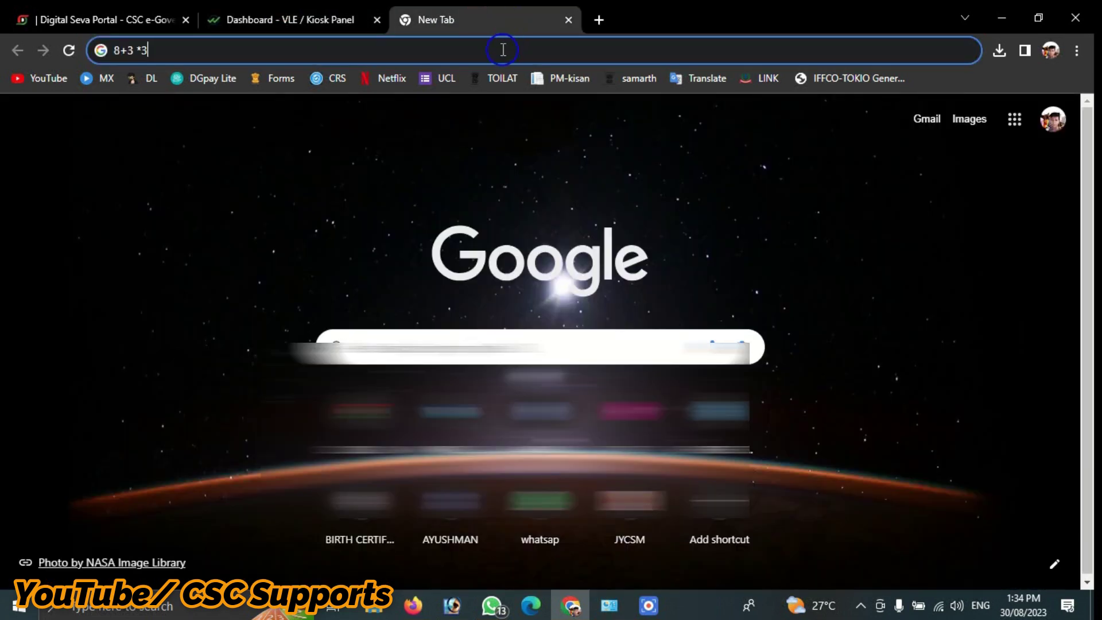
{"action": "left_click", "coordinate": [298, 54]}
{"action": "key", "text": "BackSpace"}
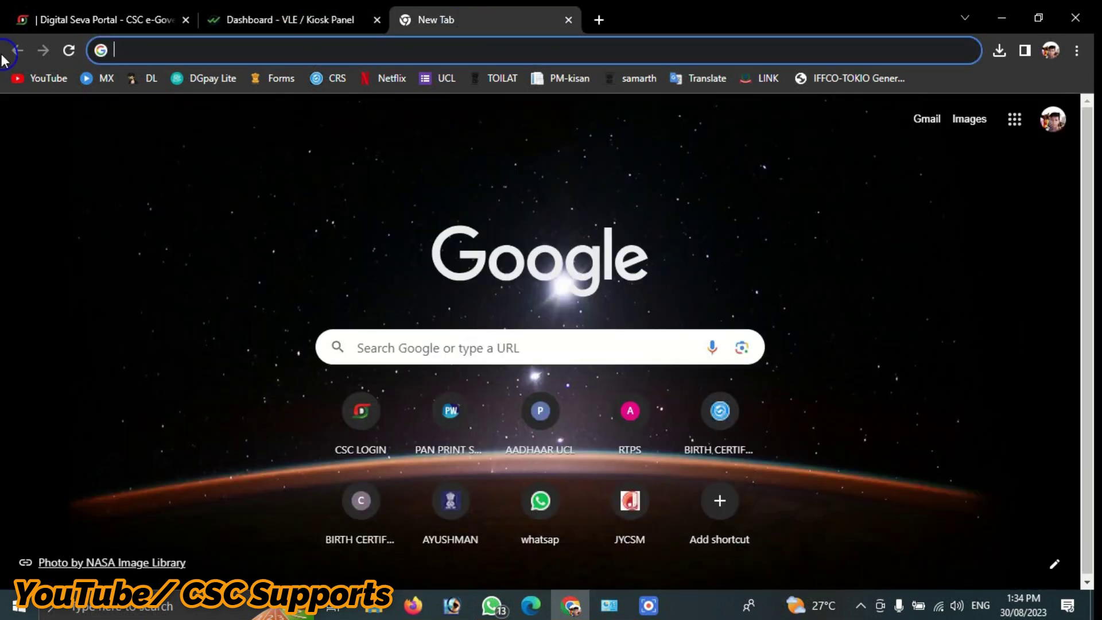
{"action": "left_click", "coordinate": [568, 20]}
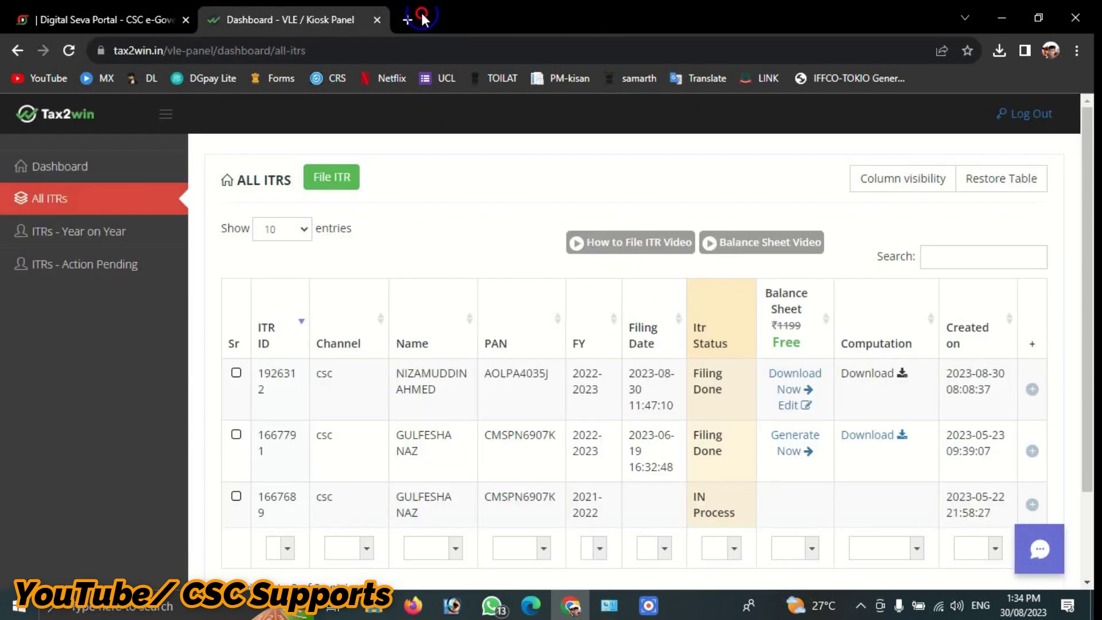
Search the web for 'e filing' in a fresh browser tab.
{"action": "left_click", "coordinate": [408, 19]}
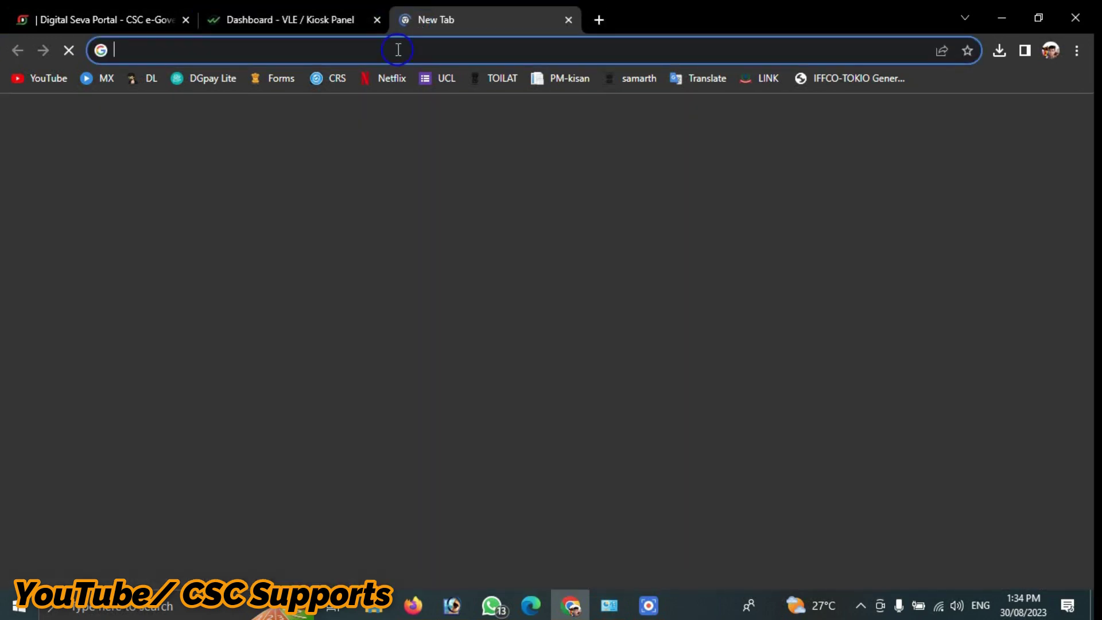
{"action": "type", "text": "e"}
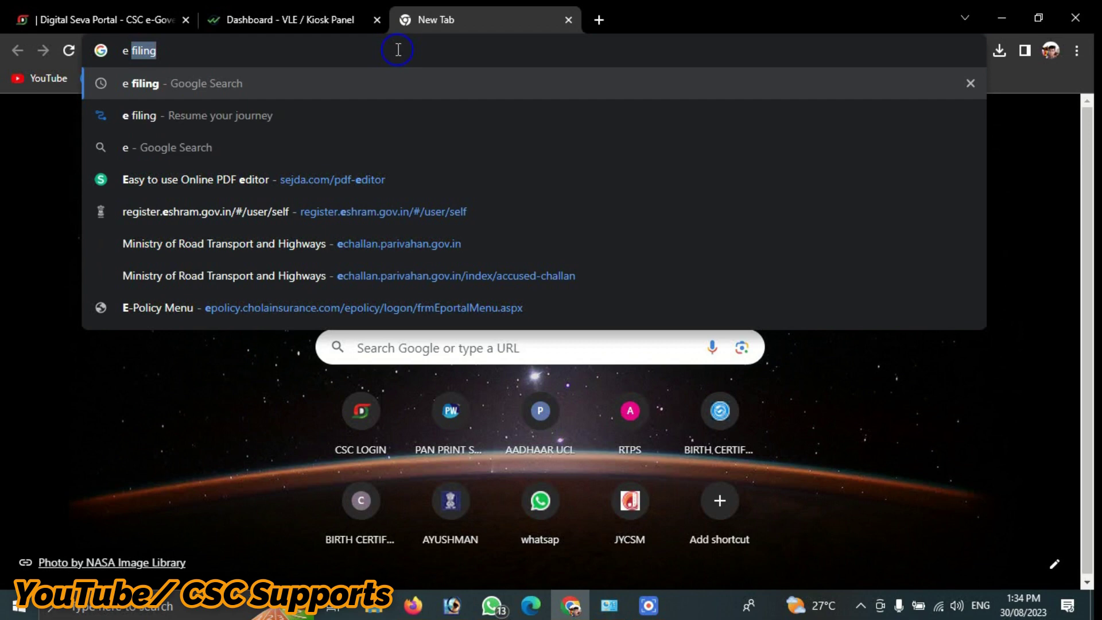
{"action": "key", "text": "Return"}
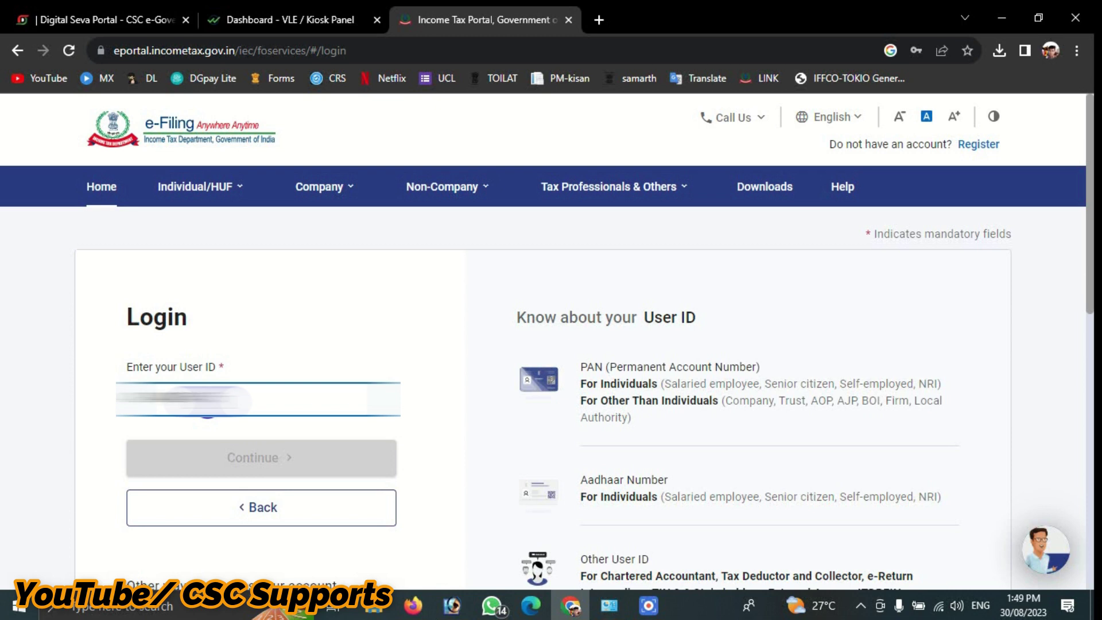
Submit the User ID, confirm the secure access message, and log in with the account password.
{"action": "left_click", "coordinate": [258, 461]}
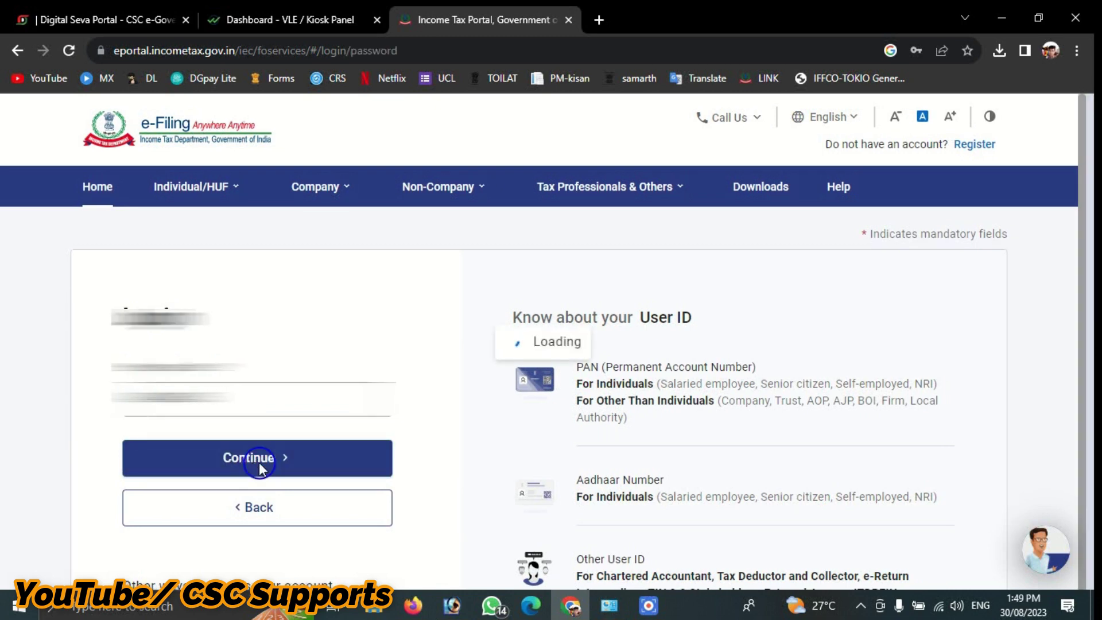
{"action": "scroll", "coordinate": [258, 463], "scroll_direction": "down", "scroll_amount": 4}
{"action": "left_click", "coordinate": [128, 184]}
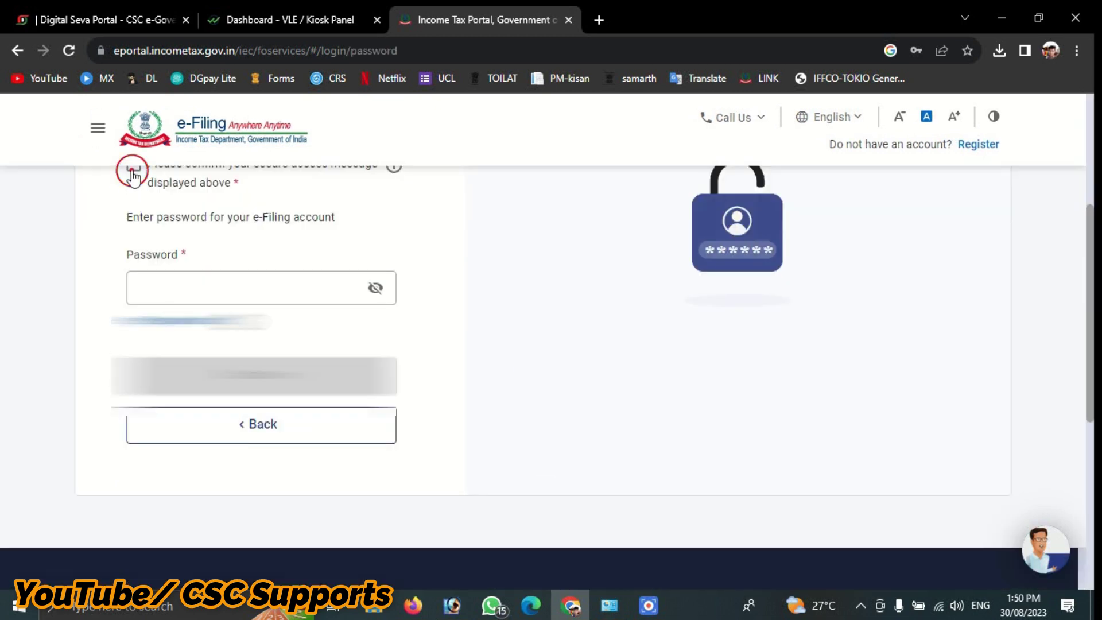
{"action": "left_click", "coordinate": [181, 288]}
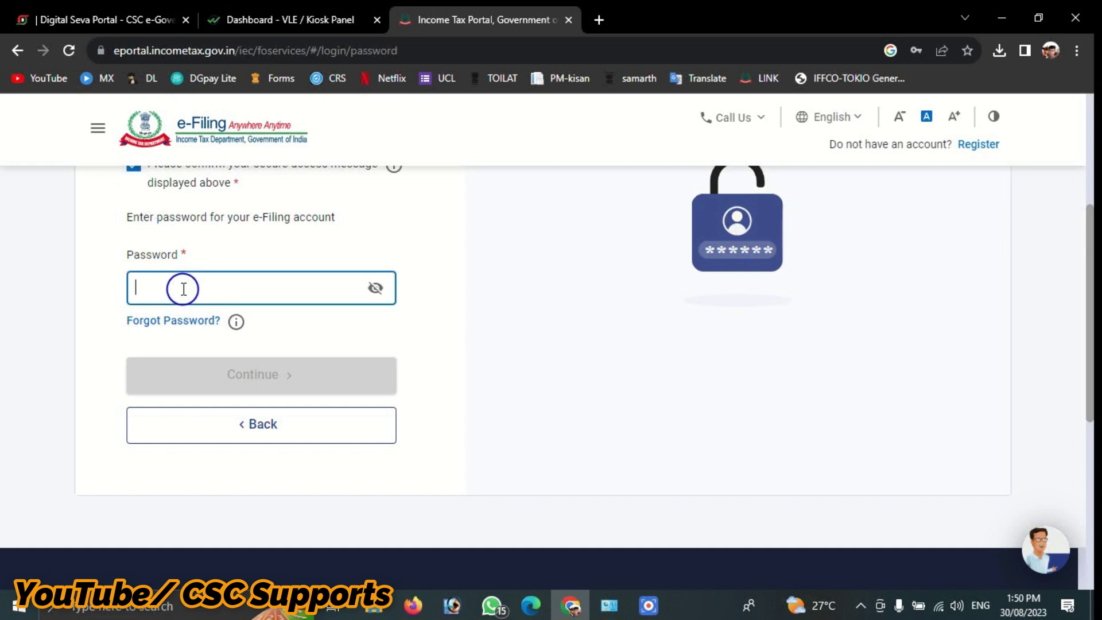
{"action": "type", "text": "*"}
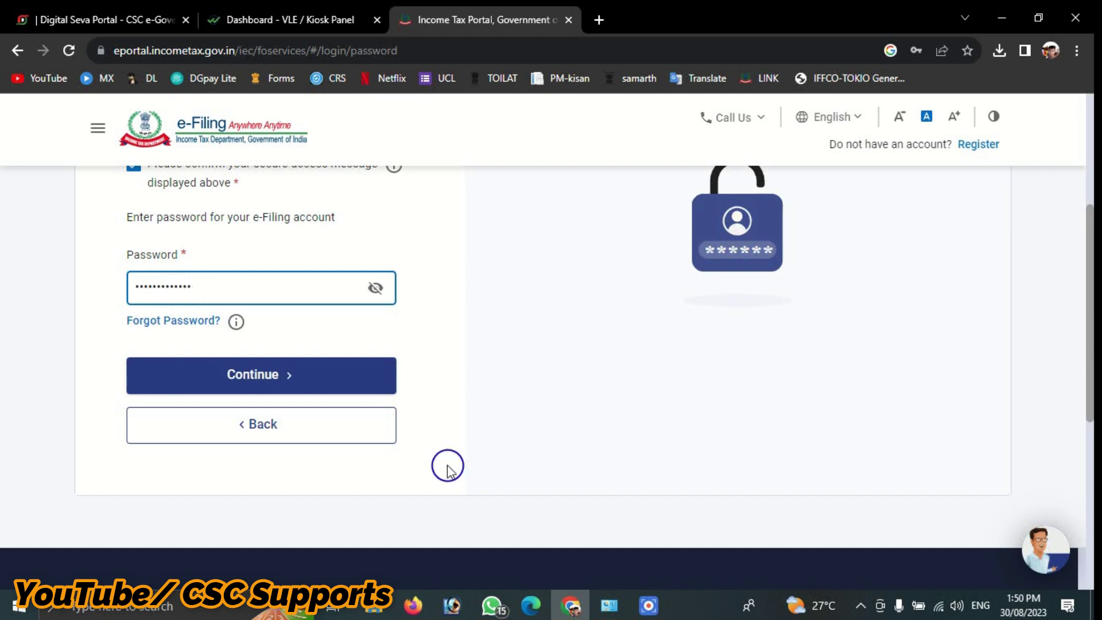
{"action": "left_click", "coordinate": [335, 381]}
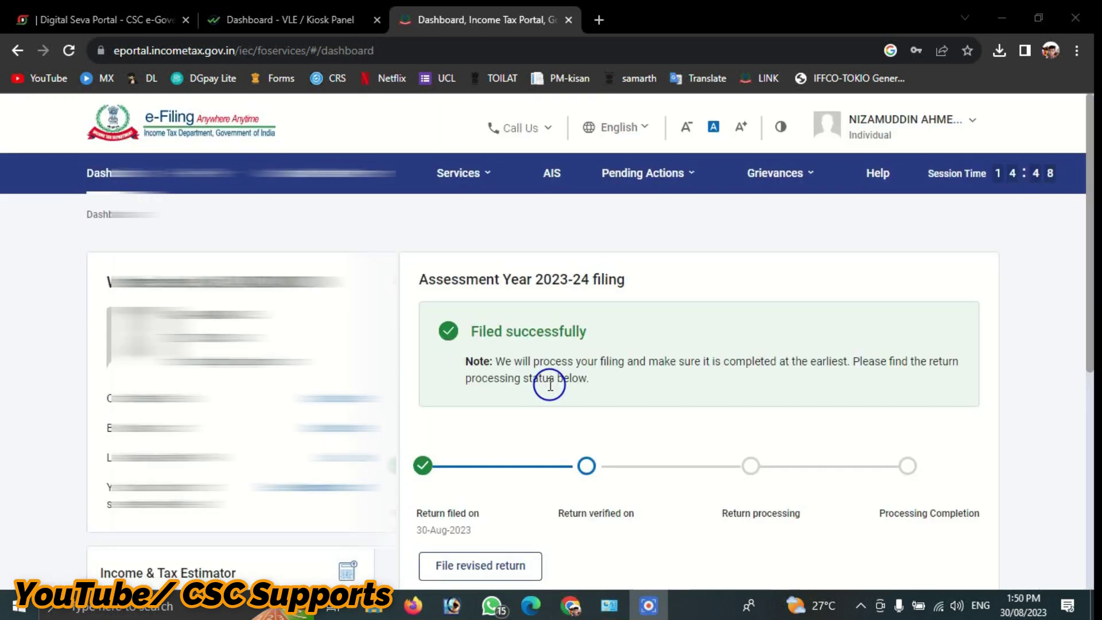
Go to View Form 26AS under e-File > Income Tax Returns, confirm the TRACES redirect, and open the notice link.
{"action": "left_click_drag", "start_coordinate": [1089, 280], "coordinate": [1090, 328]}
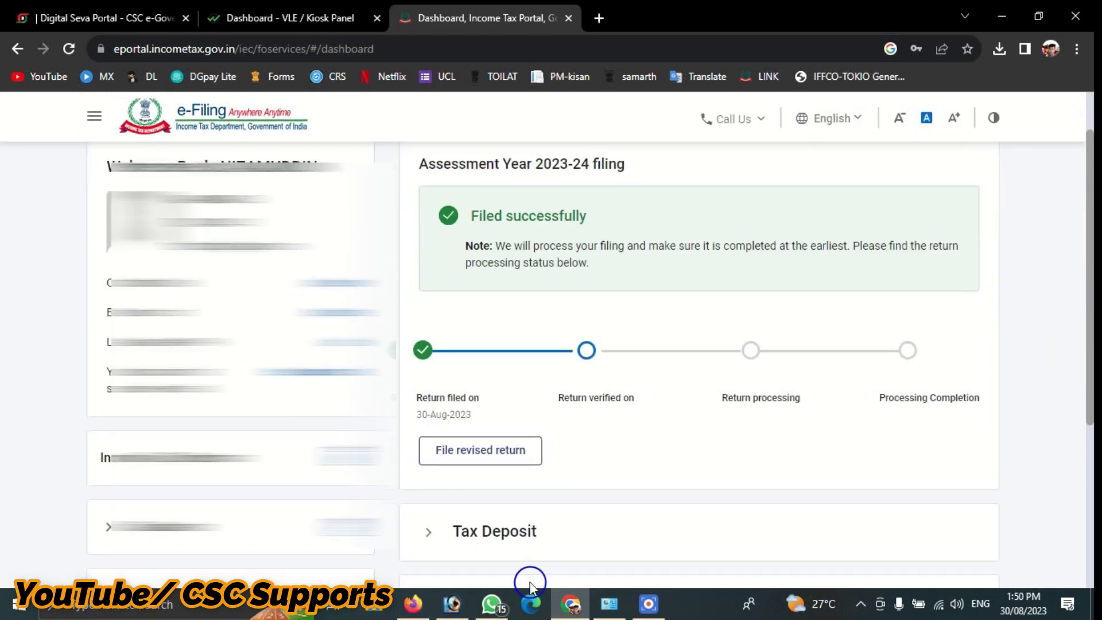
{"action": "scroll", "coordinate": [512, 583], "scroll_direction": "up", "scroll_amount": 3}
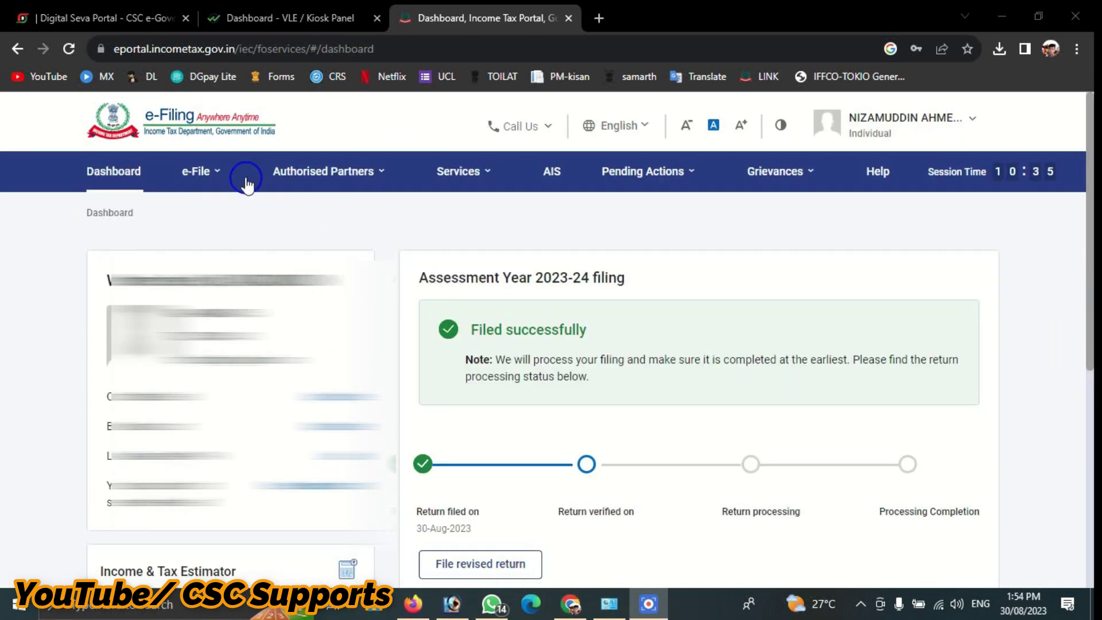
{"action": "left_click", "coordinate": [208, 177]}
{"action": "mouse_move", "coordinate": [285, 225]}
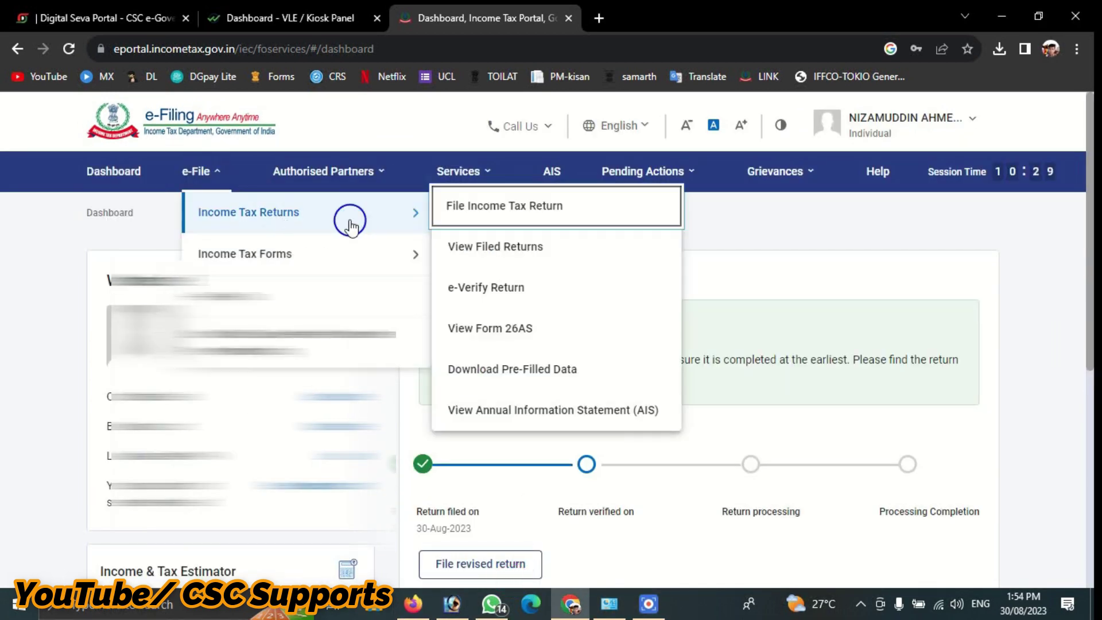
{"action": "left_click", "coordinate": [505, 336]}
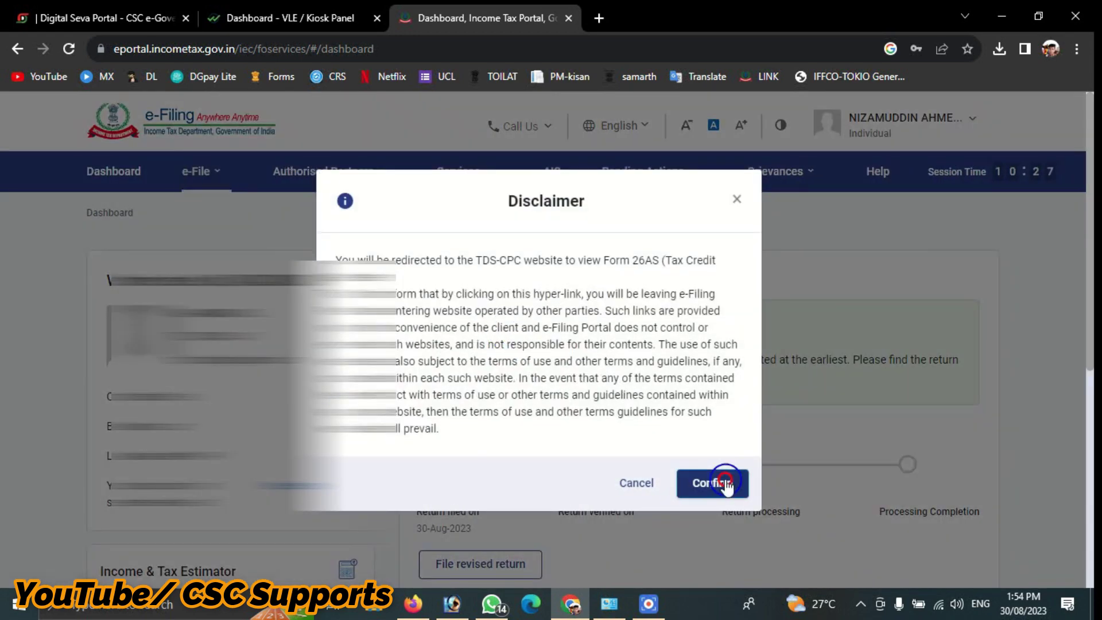
{"action": "left_click", "coordinate": [721, 482]}
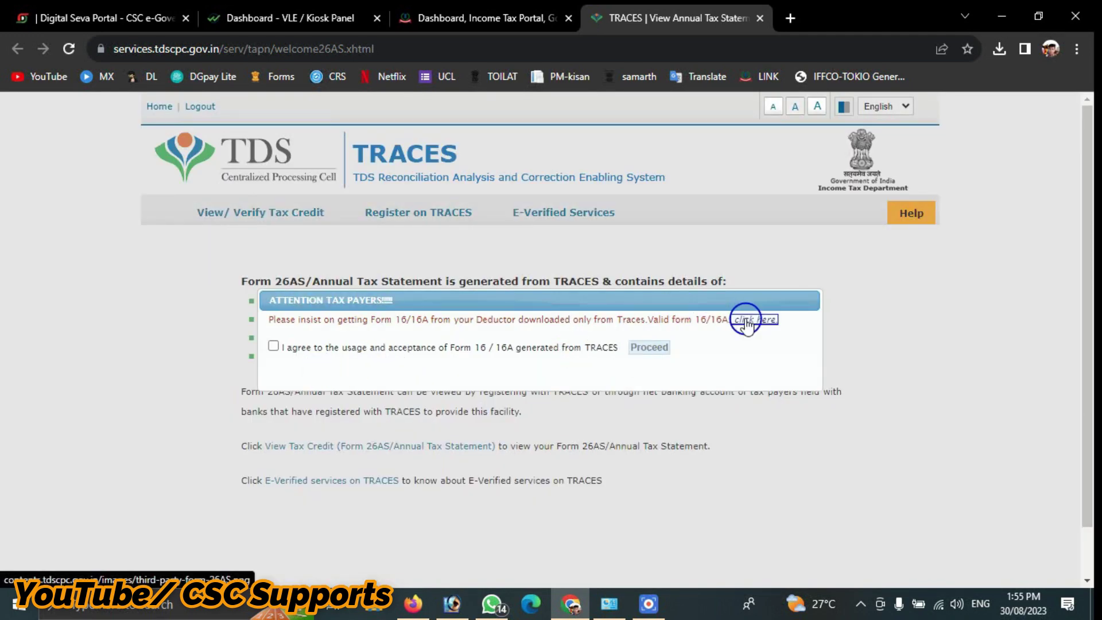
{"action": "left_click", "coordinate": [746, 320]}
{"action": "left_click", "coordinate": [618, 144]}
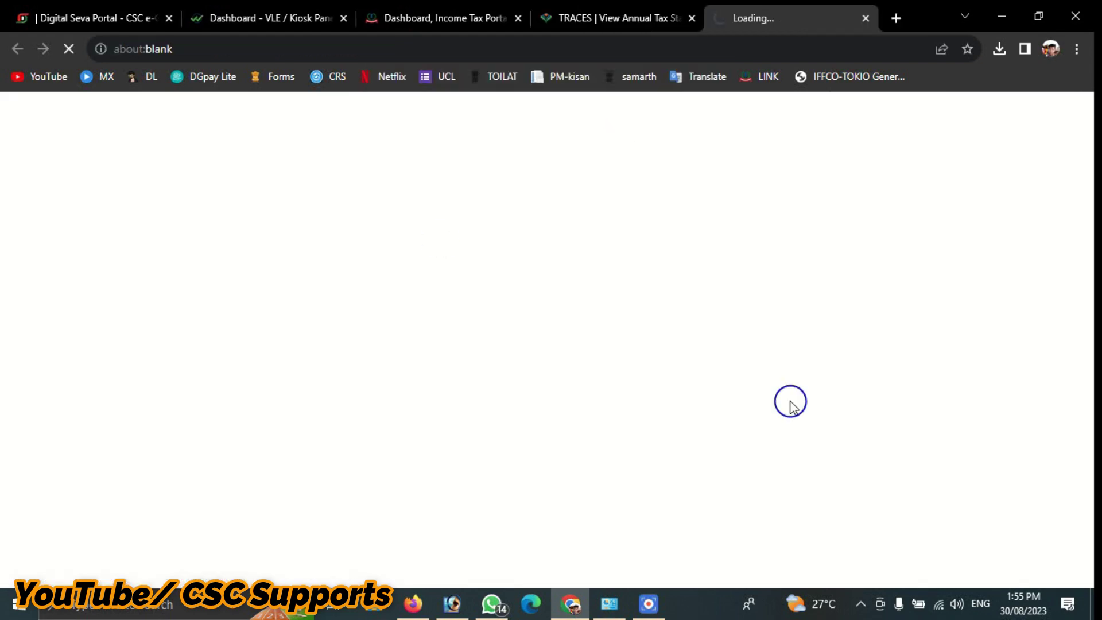